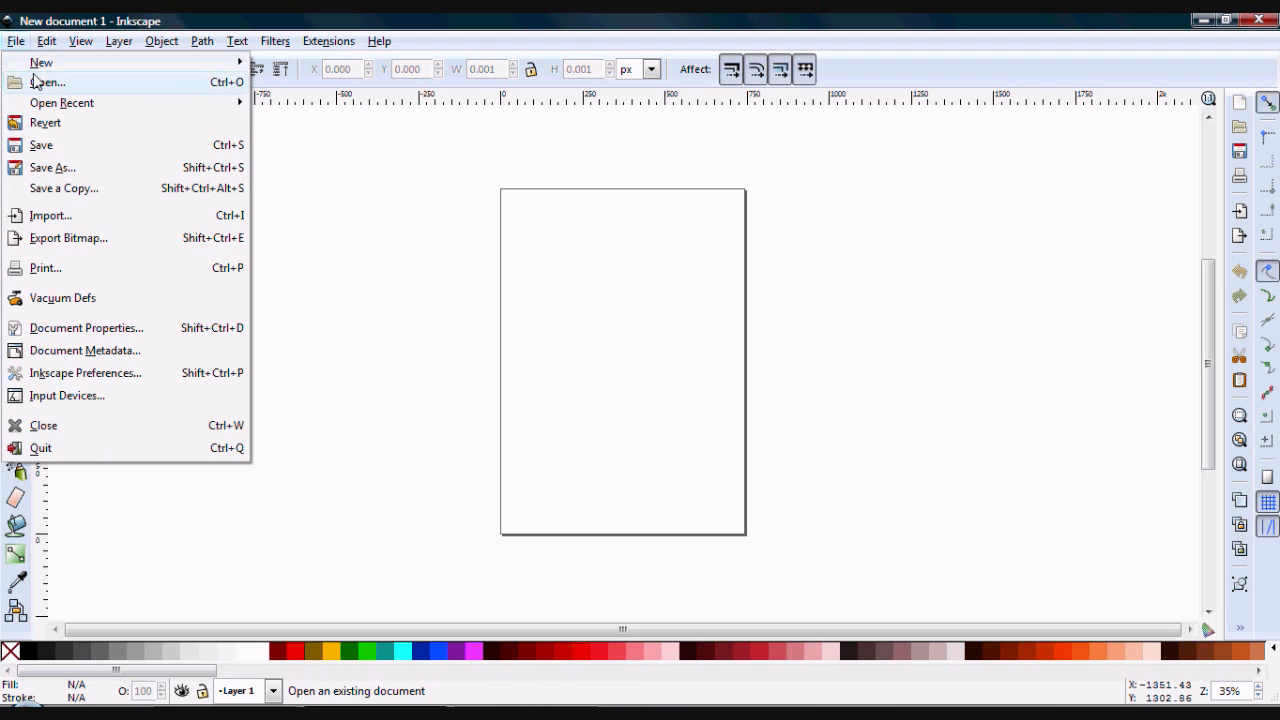
# - Open the UVDiffuse image from the UseableRefImages folder as an embedded image
pyautogui.click(36, 84)
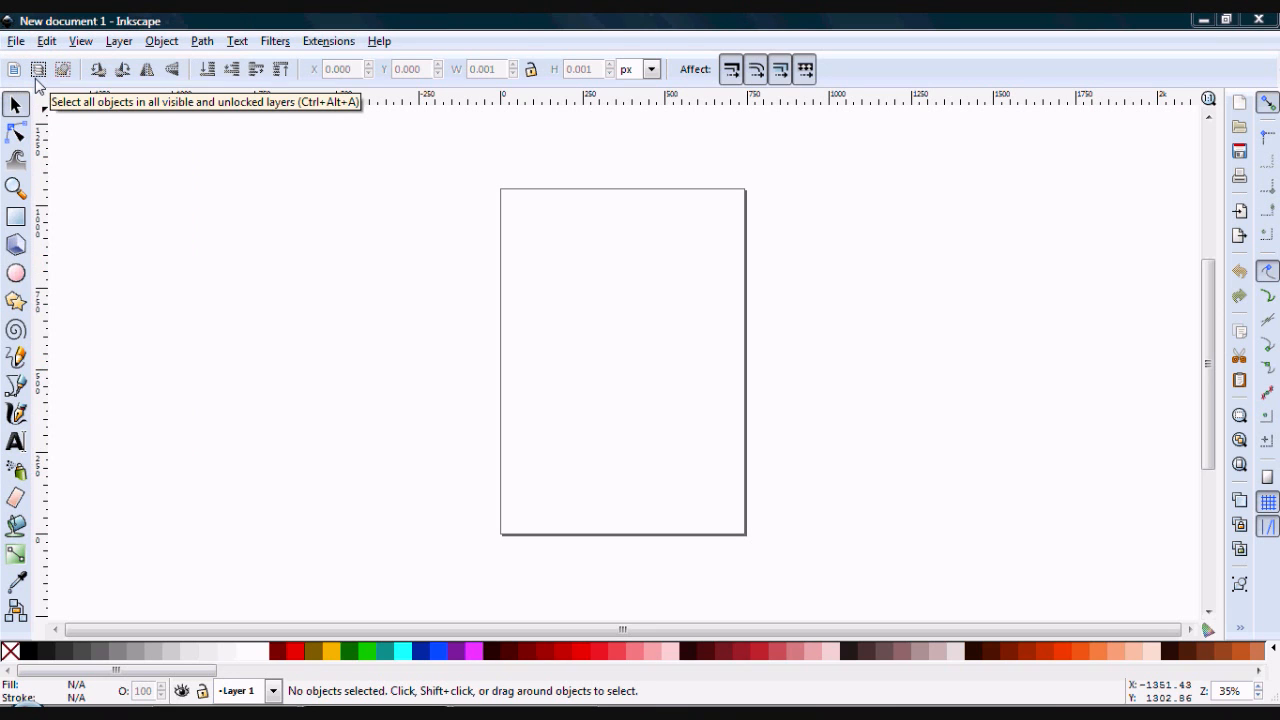
pyautogui.click(420, 150)
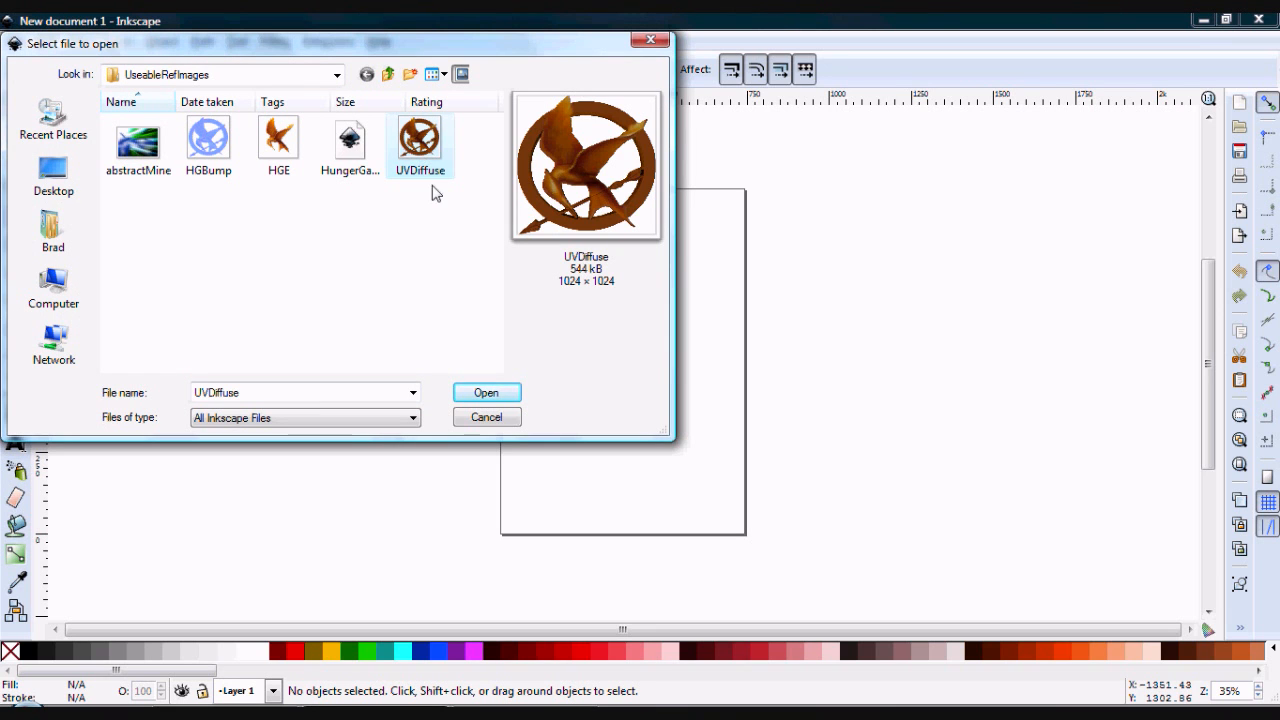
pyautogui.click(487, 393)
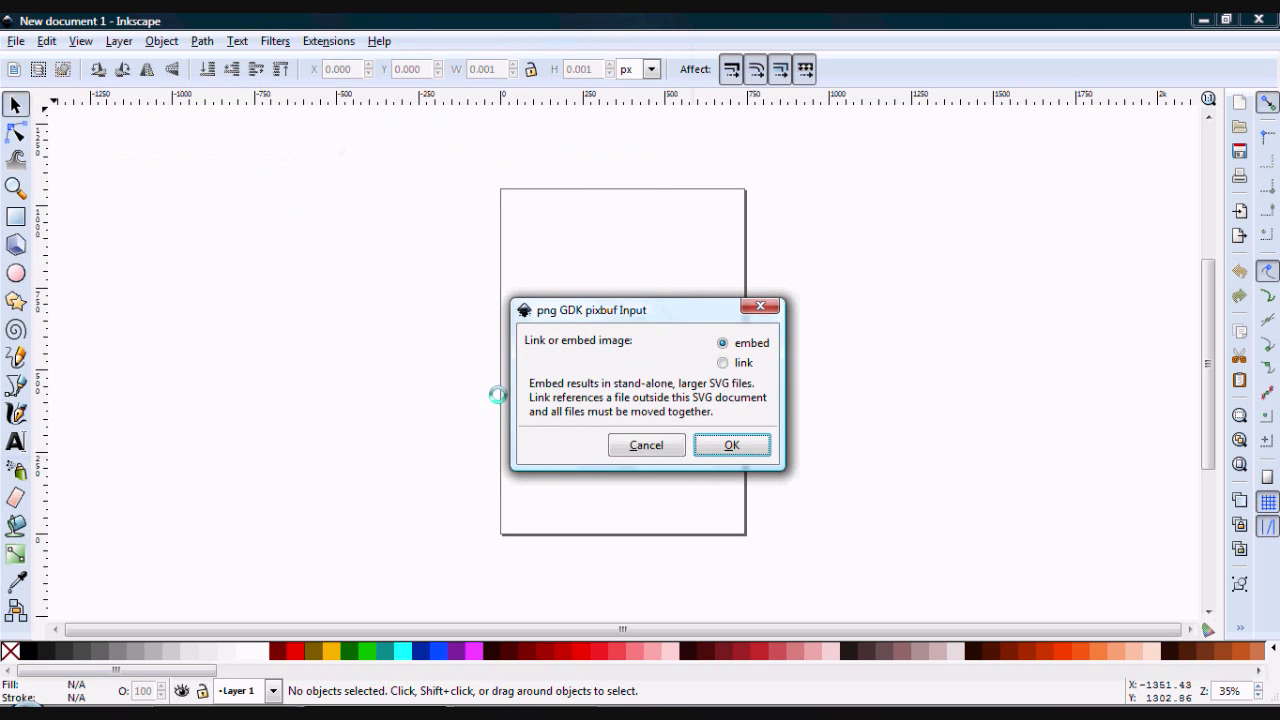
pyautogui.click(728, 446)
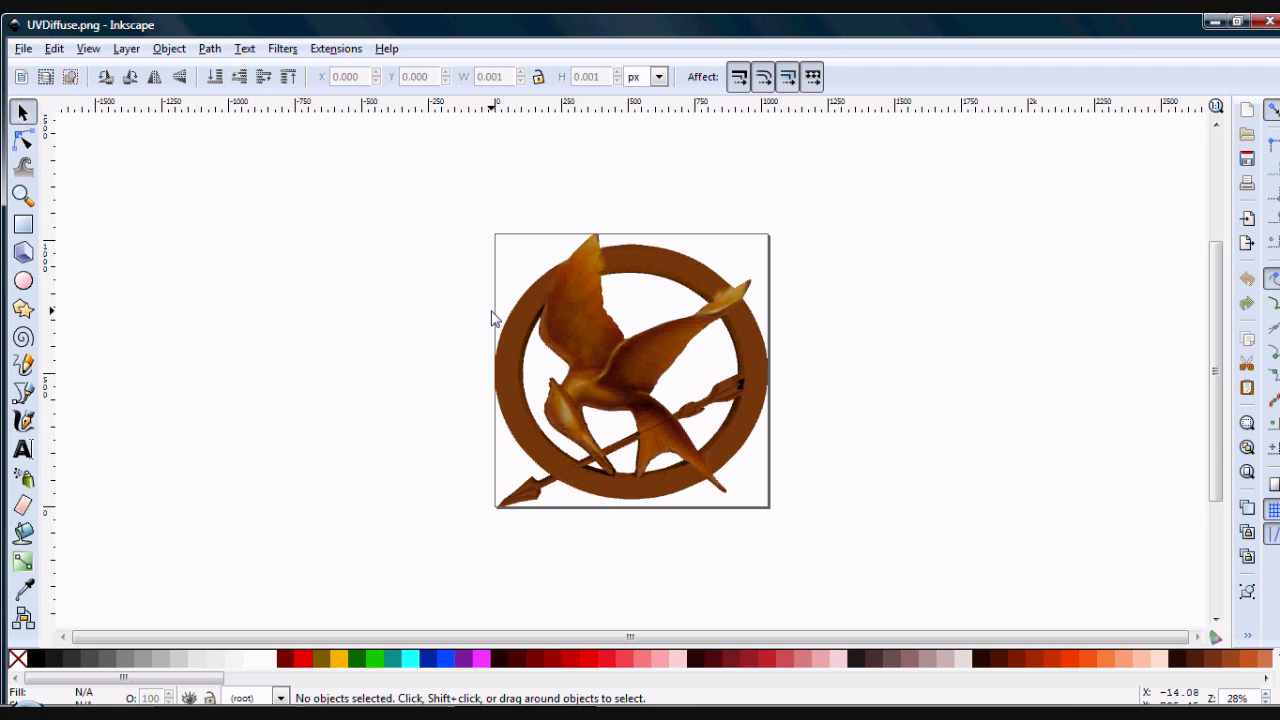
# - Trace the bird emblem bitmap into a path using a single Brightness cutoff scan with a threshold of 0.990
pyautogui.click(553, 380)
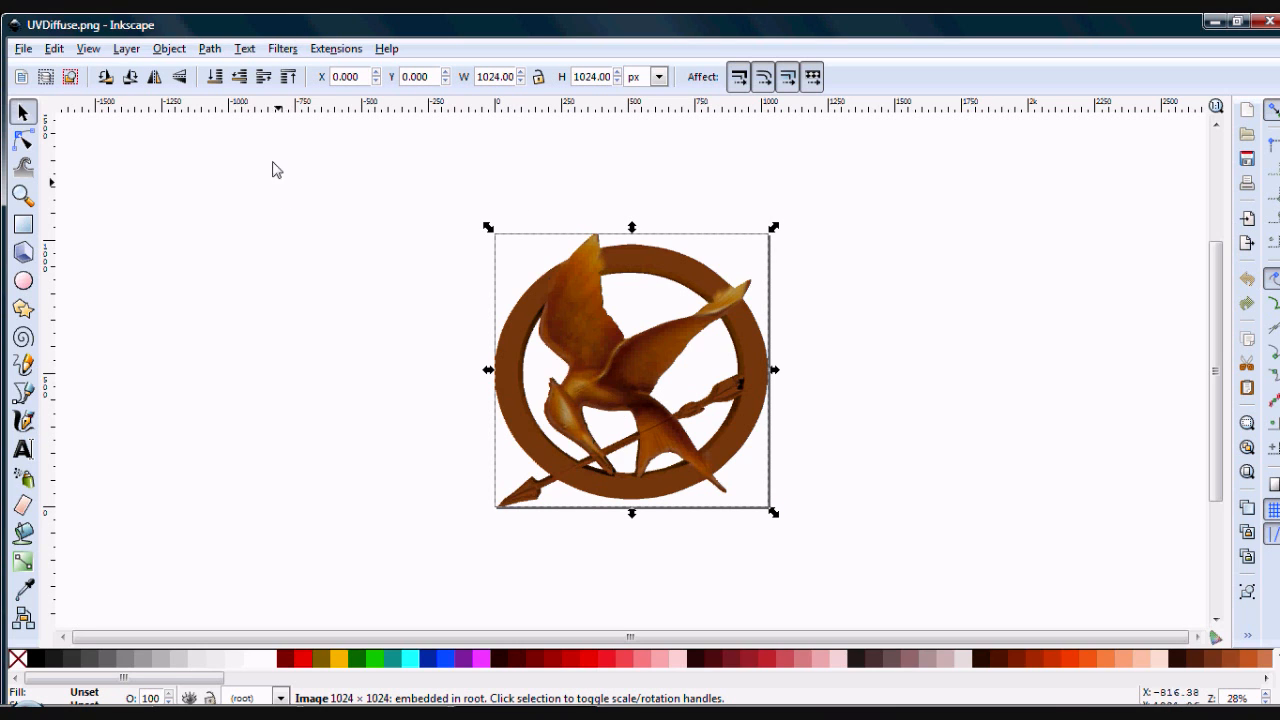
pyautogui.click(211, 49)
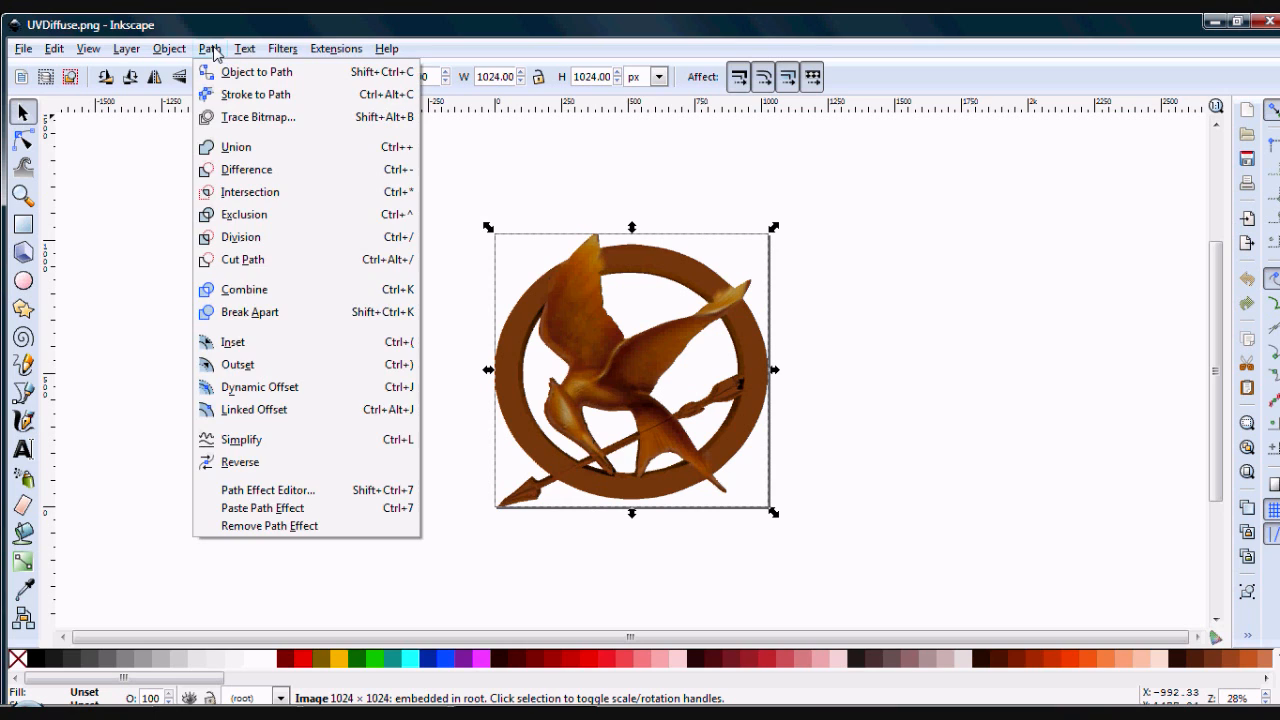
pyautogui.click(273, 125)
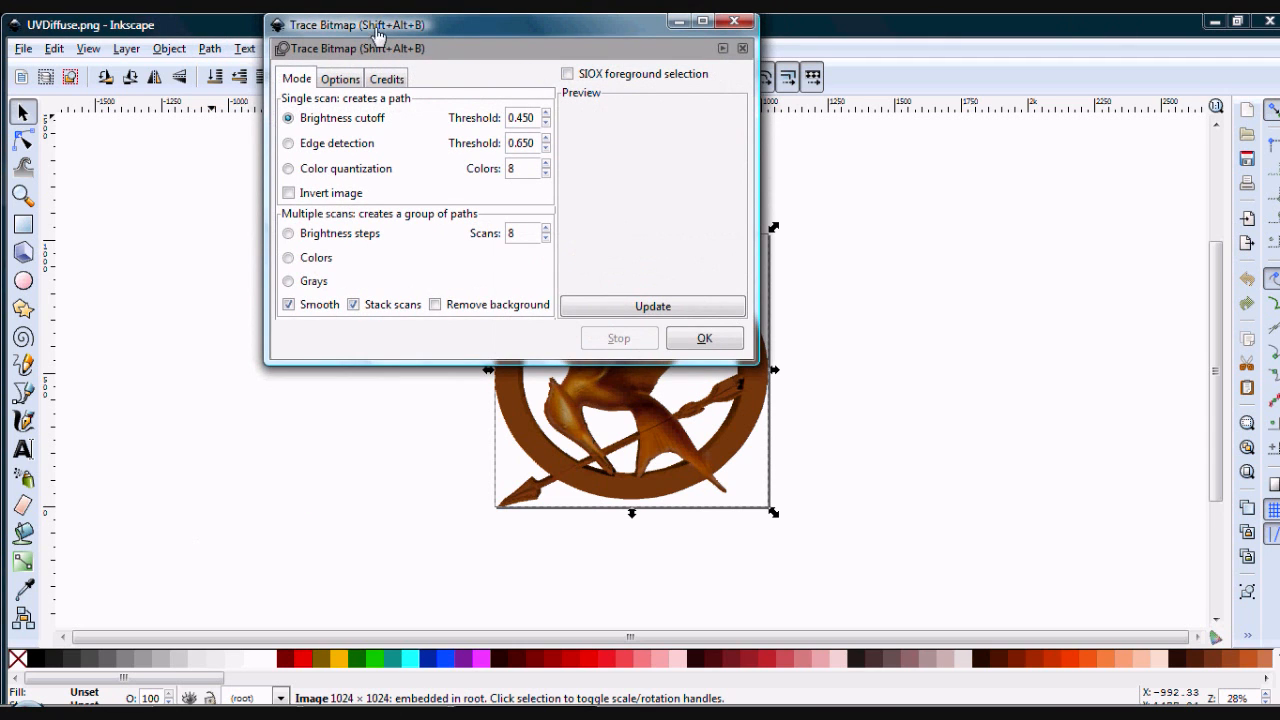
pyautogui.moveTo(378, 27)
pyautogui.mouseDown()
pyautogui.moveTo(158, 136)
pyautogui.moveTo(124, 128)
pyautogui.mouseUp()
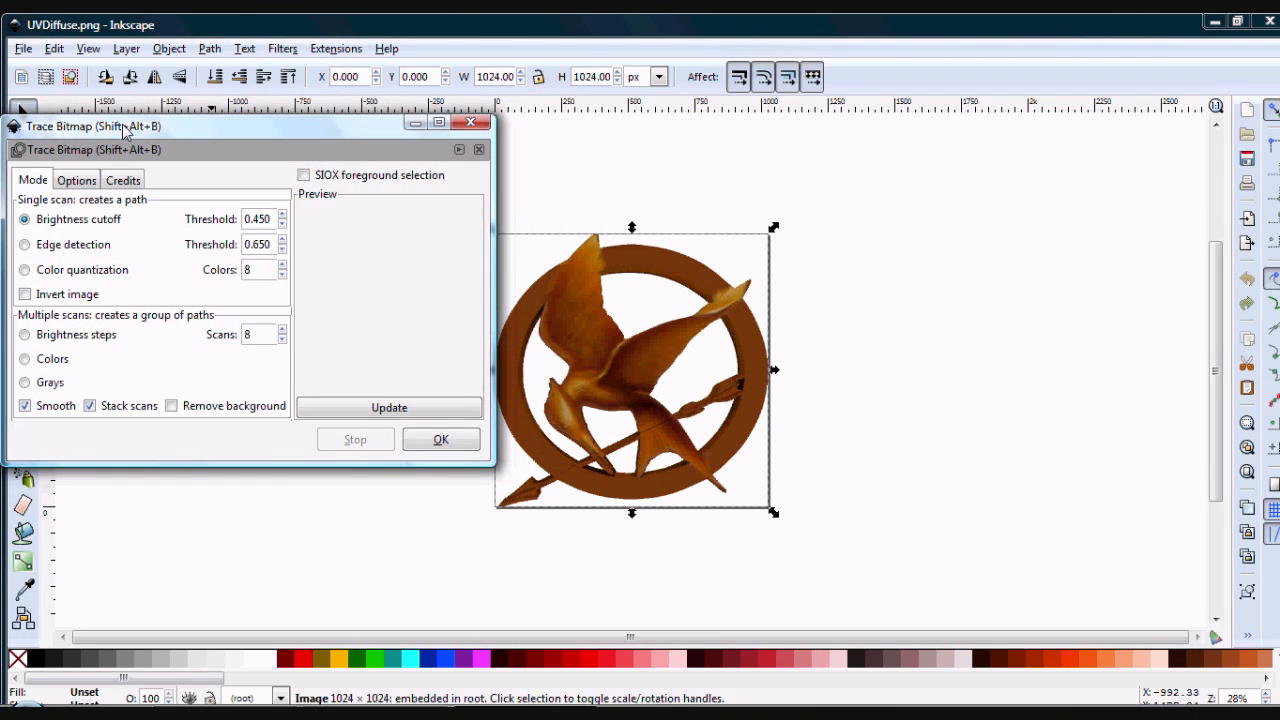
pyautogui.click(282, 214)
pyautogui.click(282, 214)
pyautogui.click(282, 224)
pyautogui.moveTo(249, 219); pyautogui.dragTo(271, 220)
pyautogui.click(268, 220)
pyautogui.click(352, 412)
pyautogui.click(437, 442)
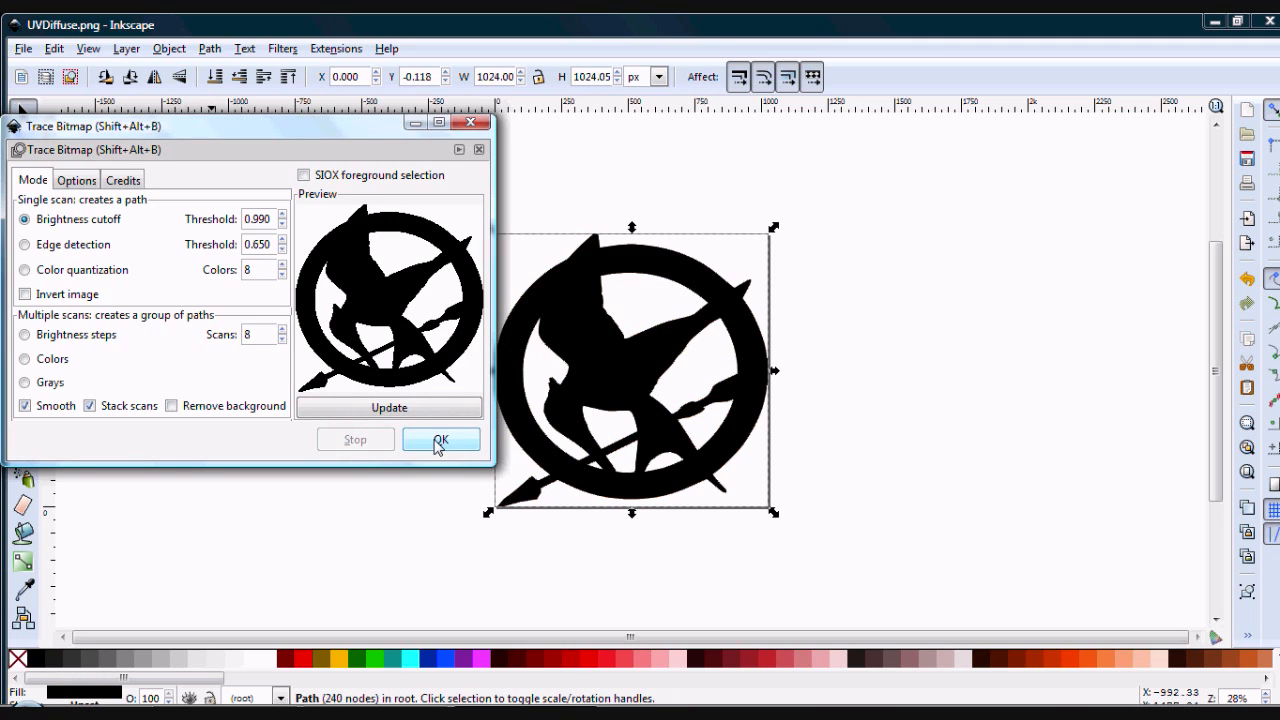
pyautogui.click(463, 128)
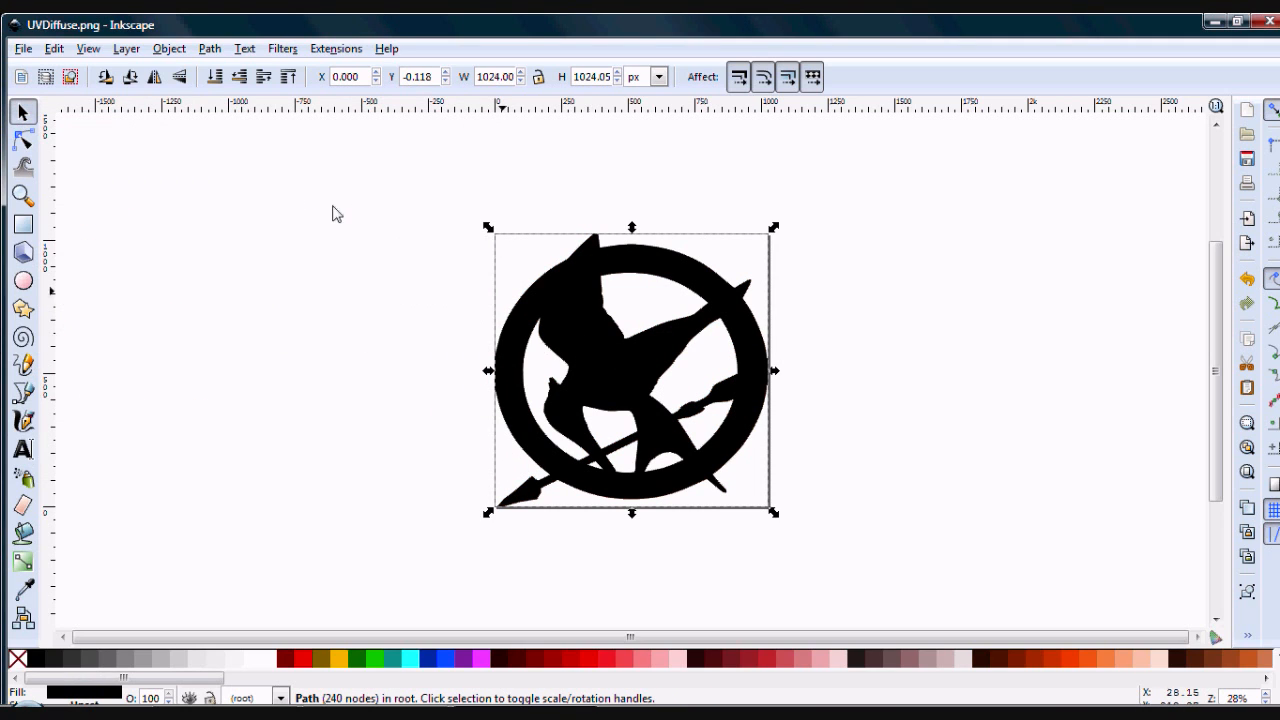
# - Save the traced drawing as HungerGames.svg in UseableRefImages, replacing the existing file, and close the drawing window
pyautogui.click(22, 49)
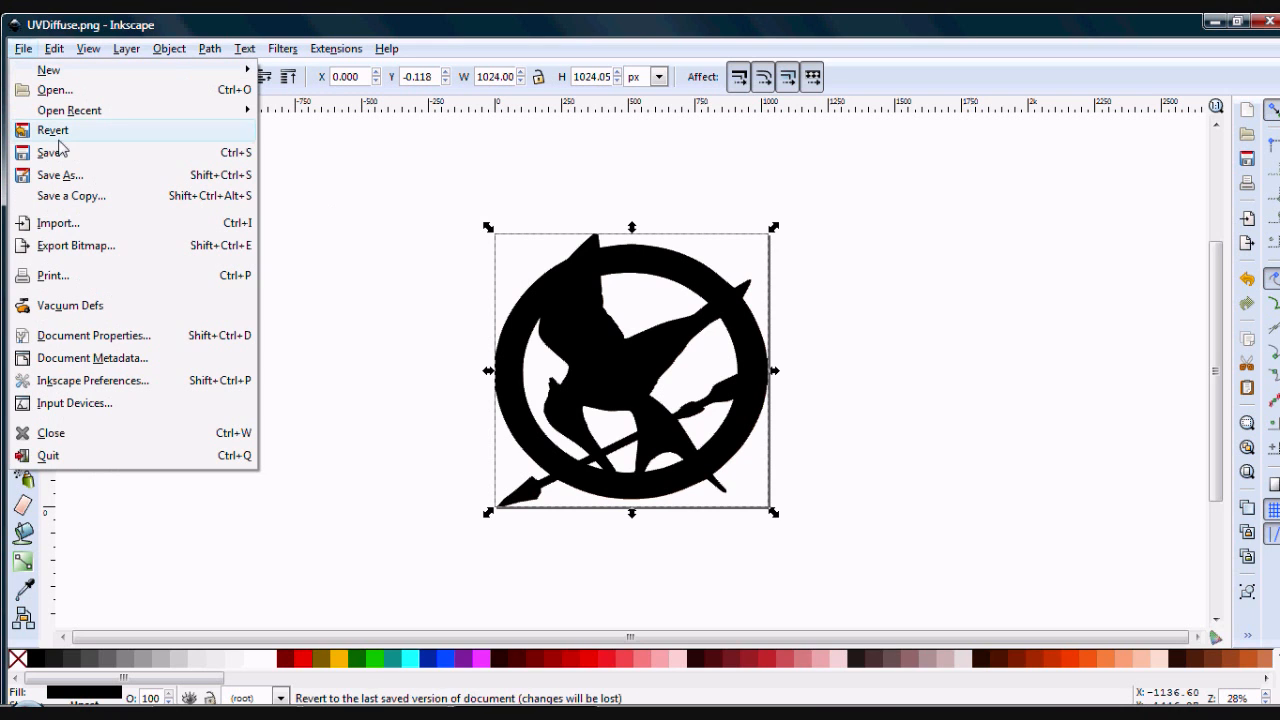
pyautogui.click(60, 175)
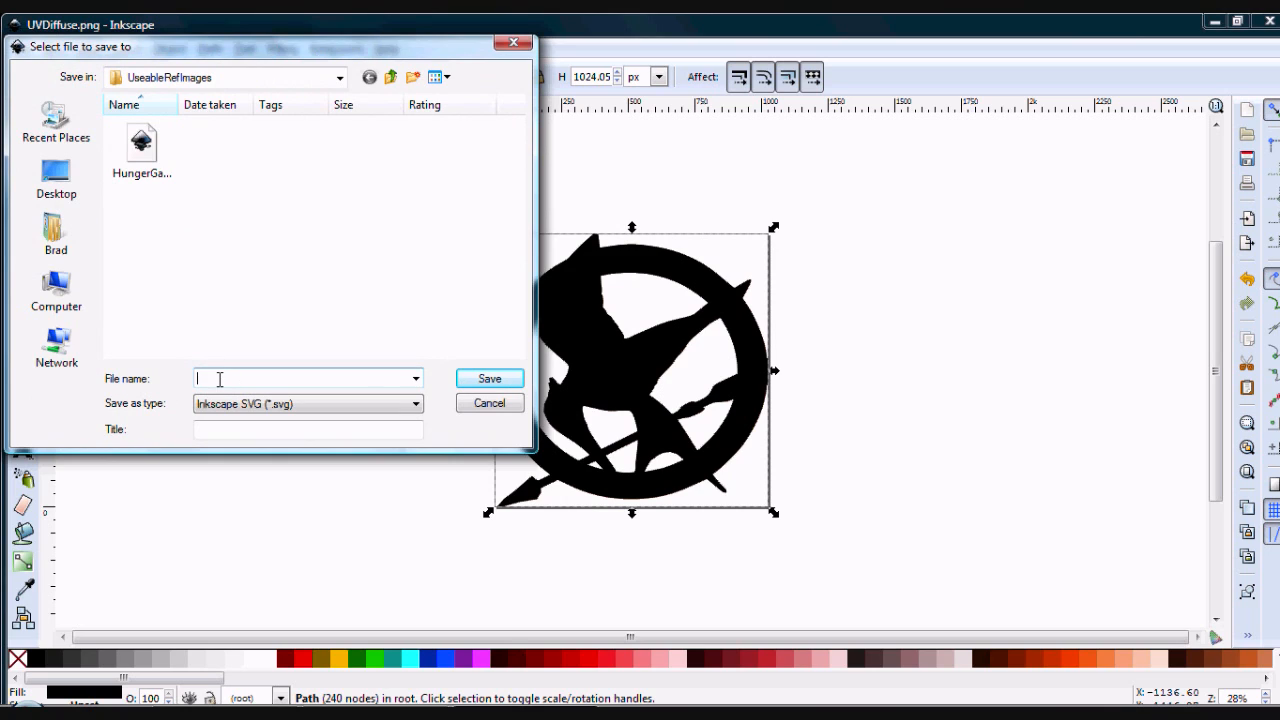
pyautogui.click(148, 176)
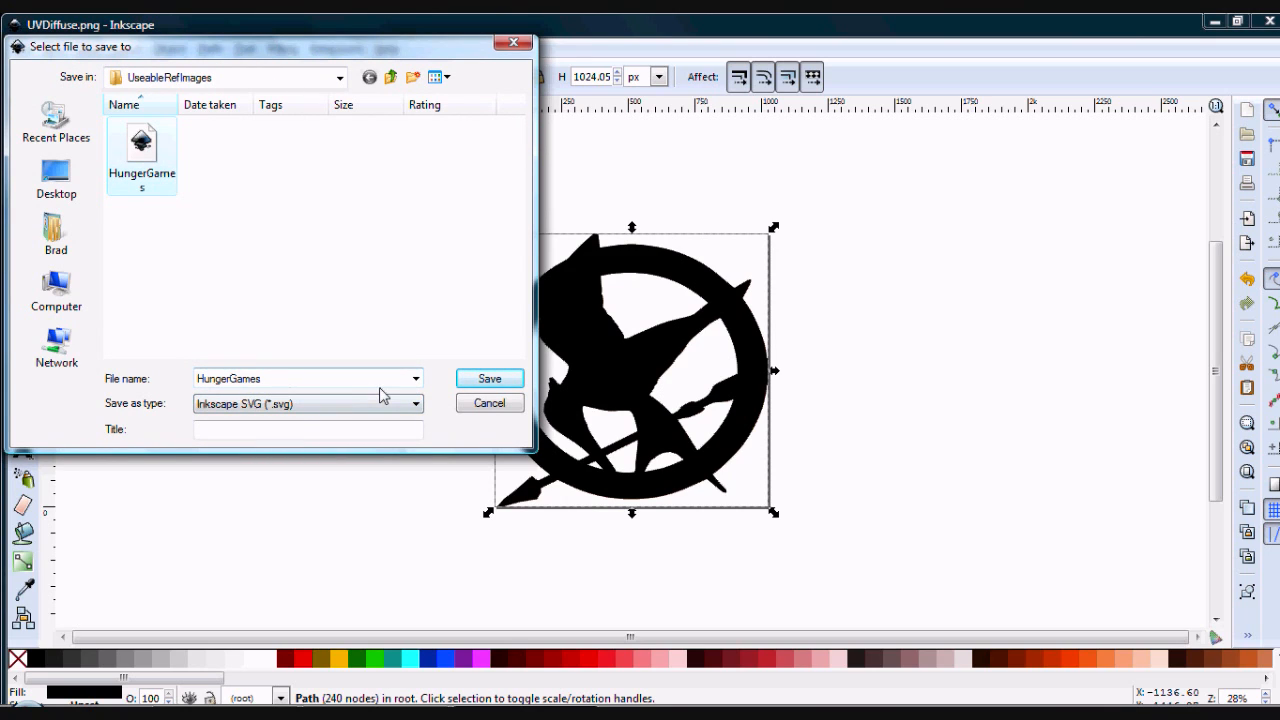
pyautogui.click(471, 378)
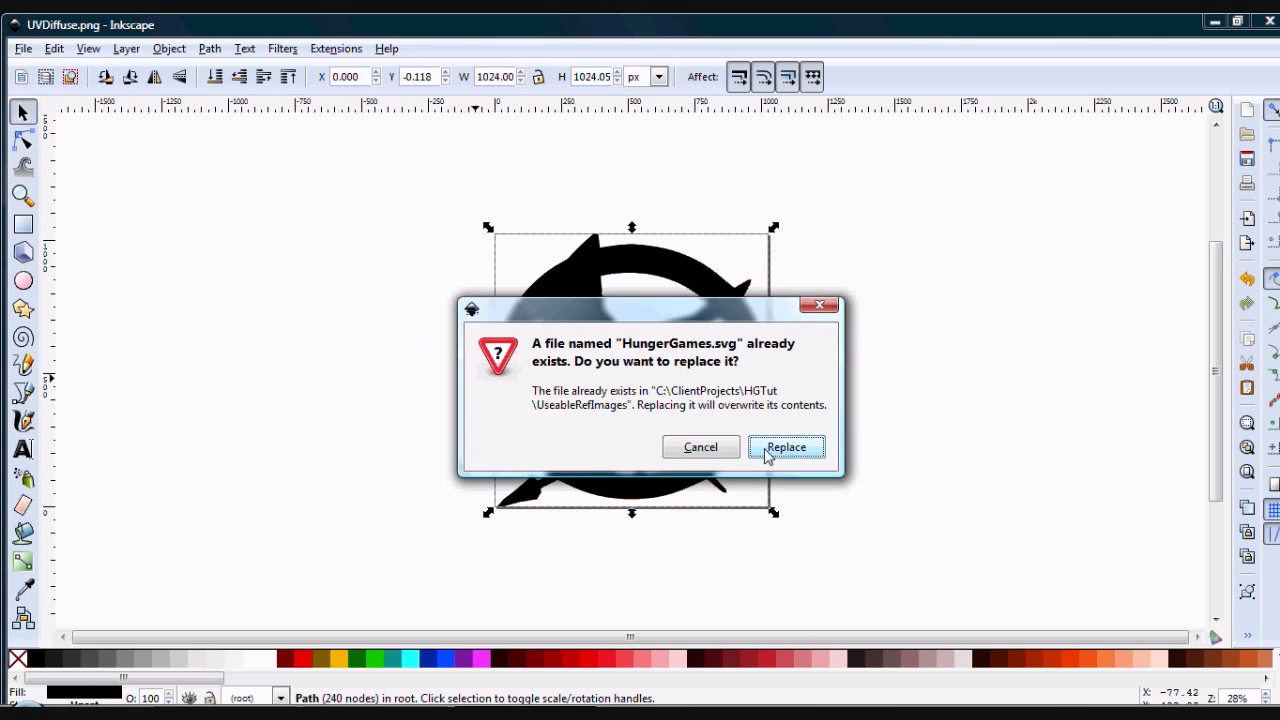
pyautogui.click(767, 455)
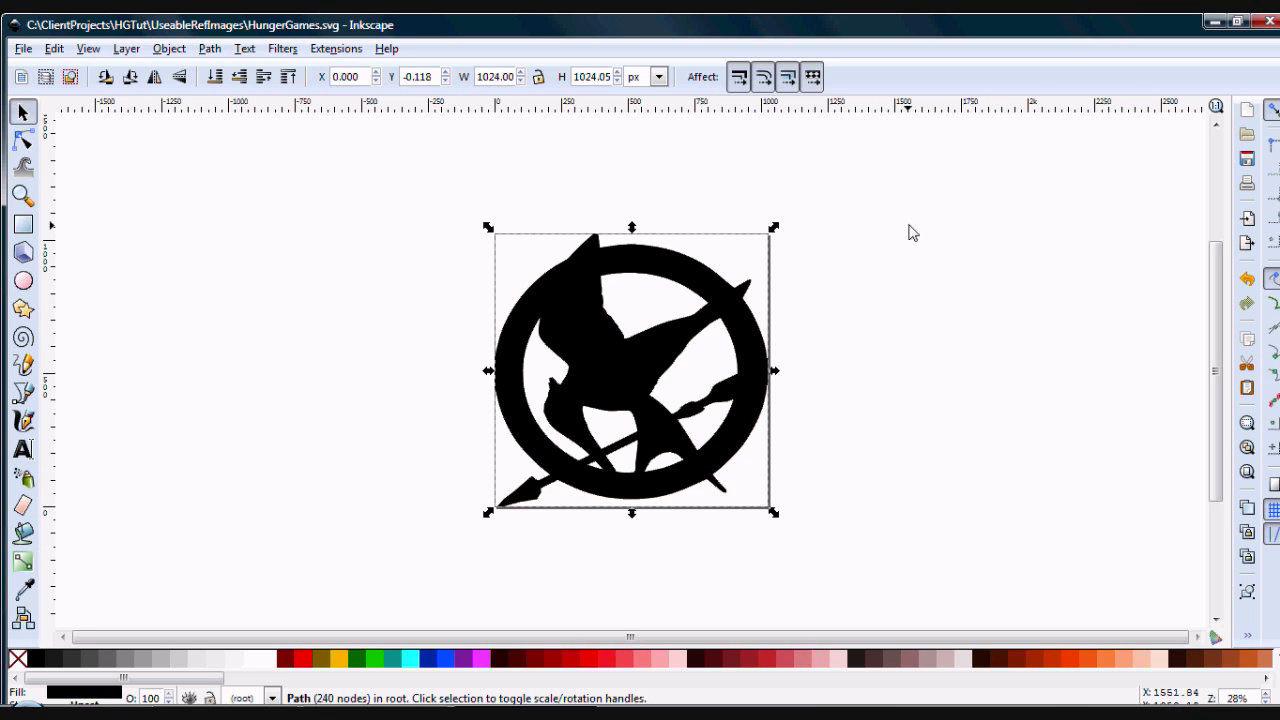
pyautogui.click(1269, 22)
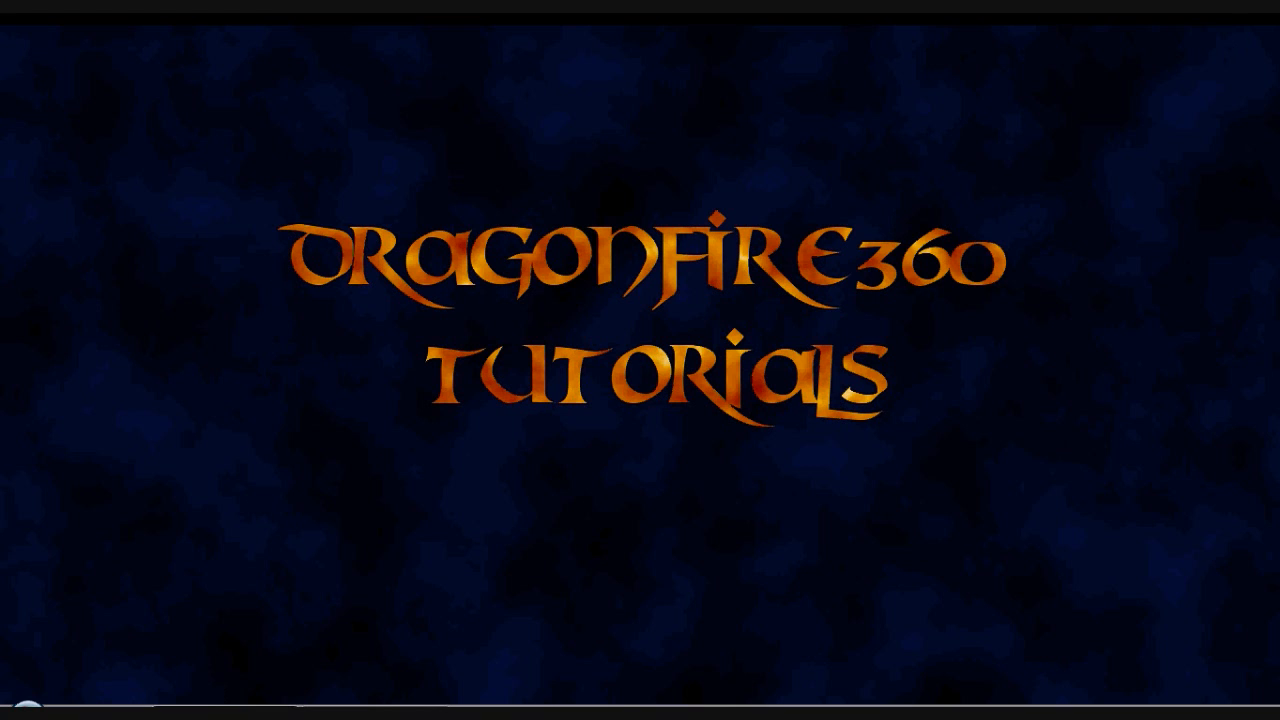
# - Switch to Blender, dismiss the splash screen and delete the default cube from the scene
pyautogui.click(225, 713)
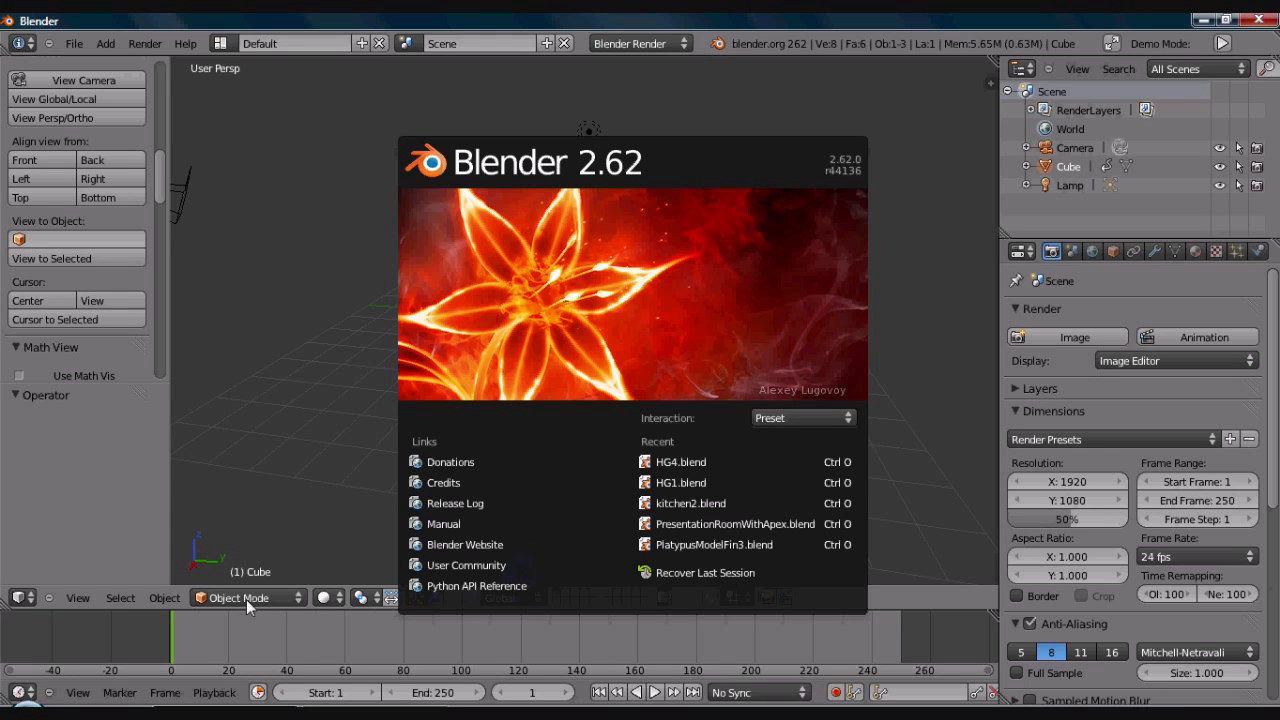
pyautogui.click(340, 312)
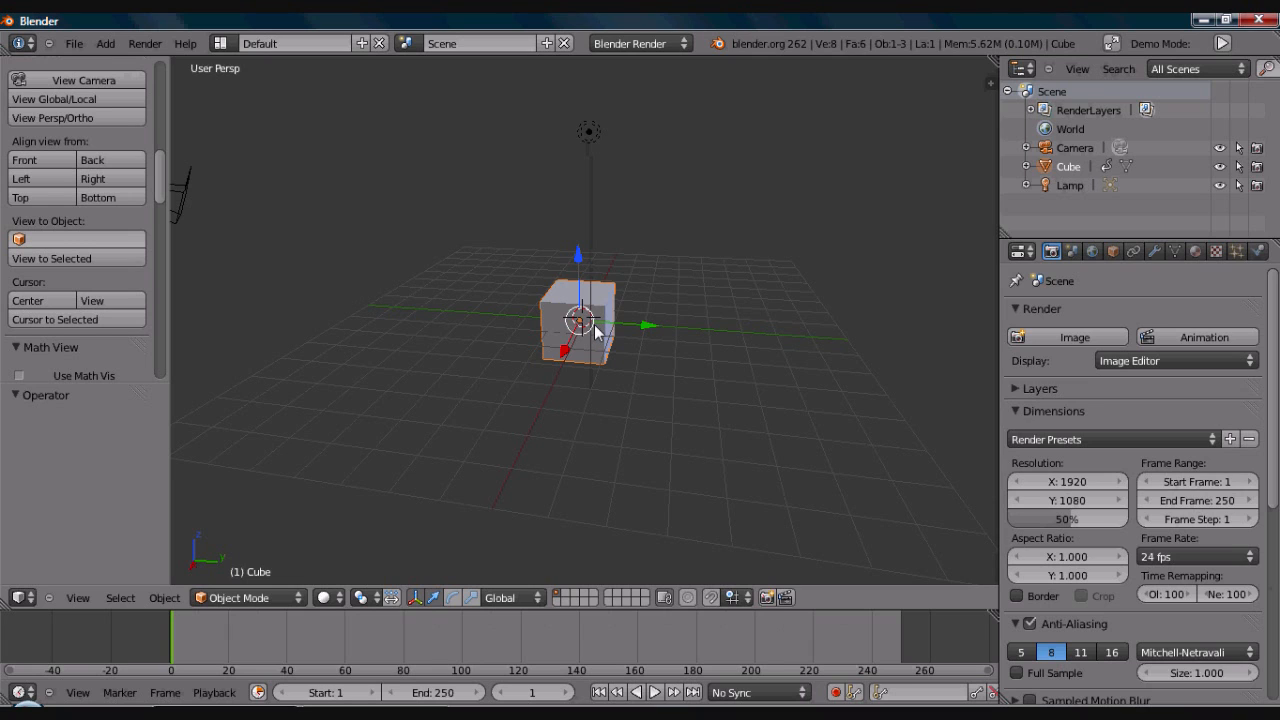
pyautogui.press('x')
pyautogui.click(560, 326)
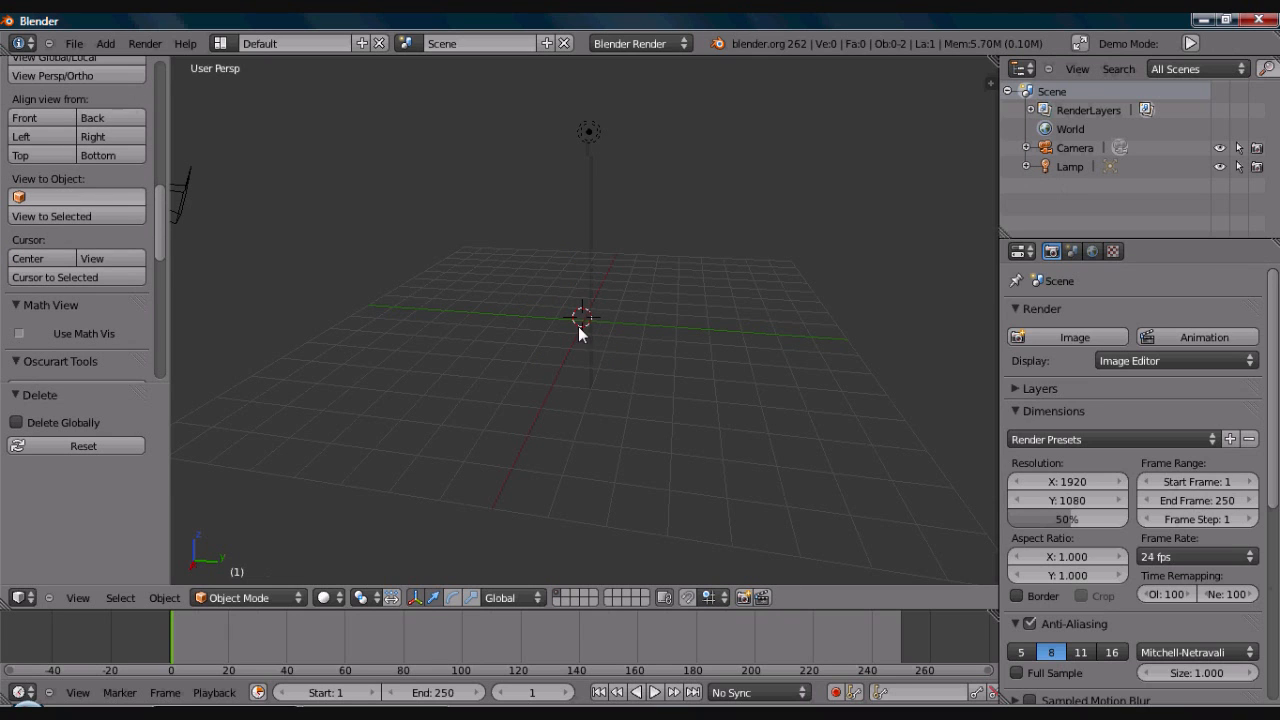
# - Search the add-ons in the user preferences for "scal" and check the Scalable Vector Graphics (SVG) 1.1 format add-on's details
pyautogui.click(74, 44)
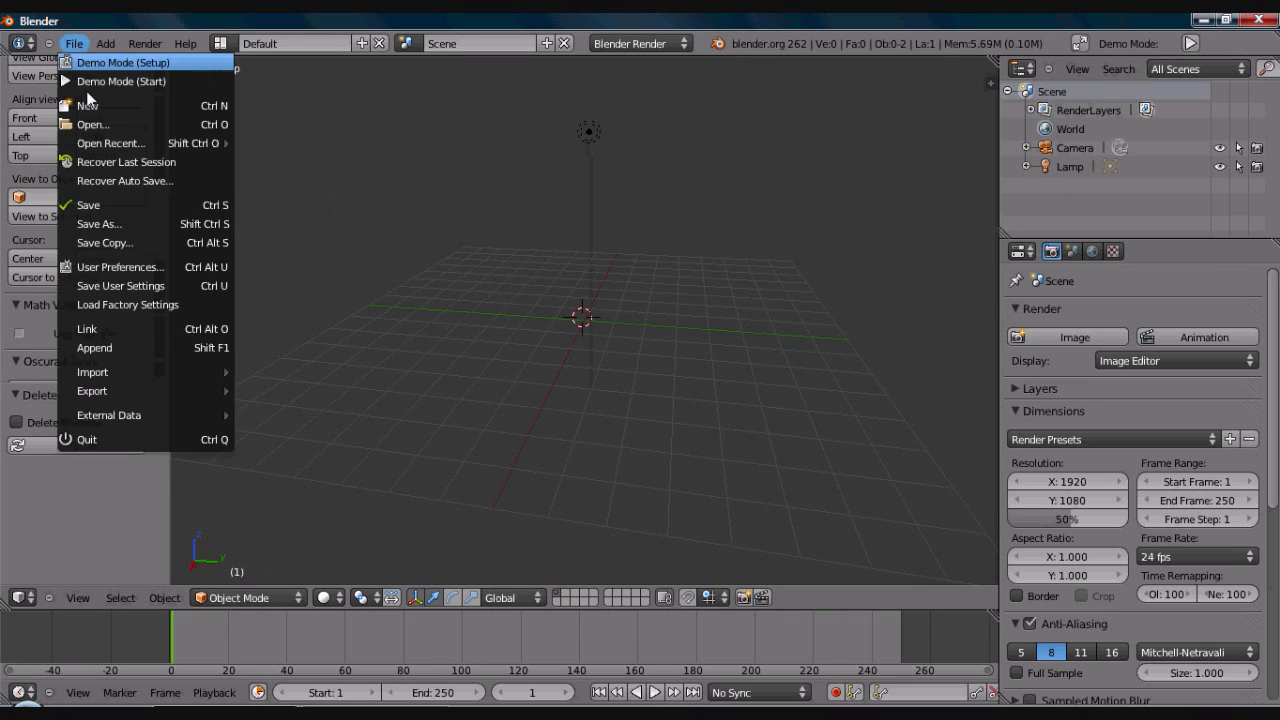
pyautogui.click(116, 265)
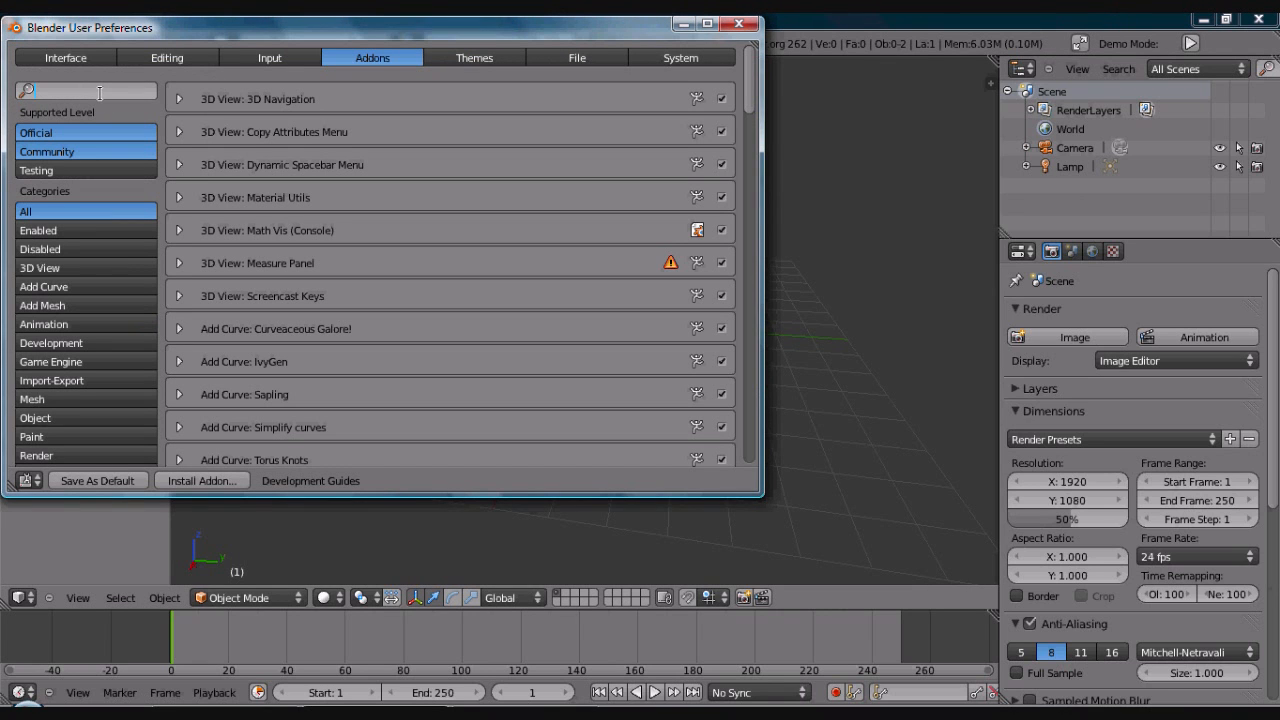
pyautogui.click(100, 93)
pyautogui.write('scal')
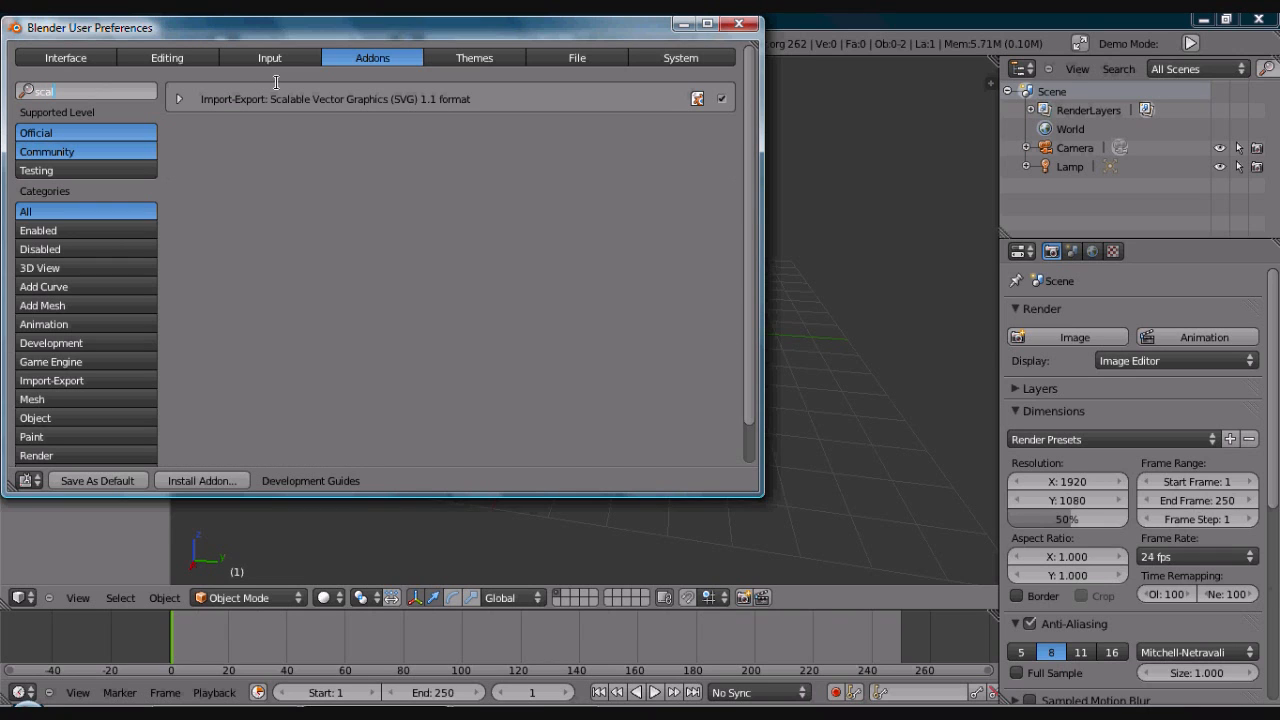
pyautogui.click(258, 98)
pyautogui.click(180, 99)
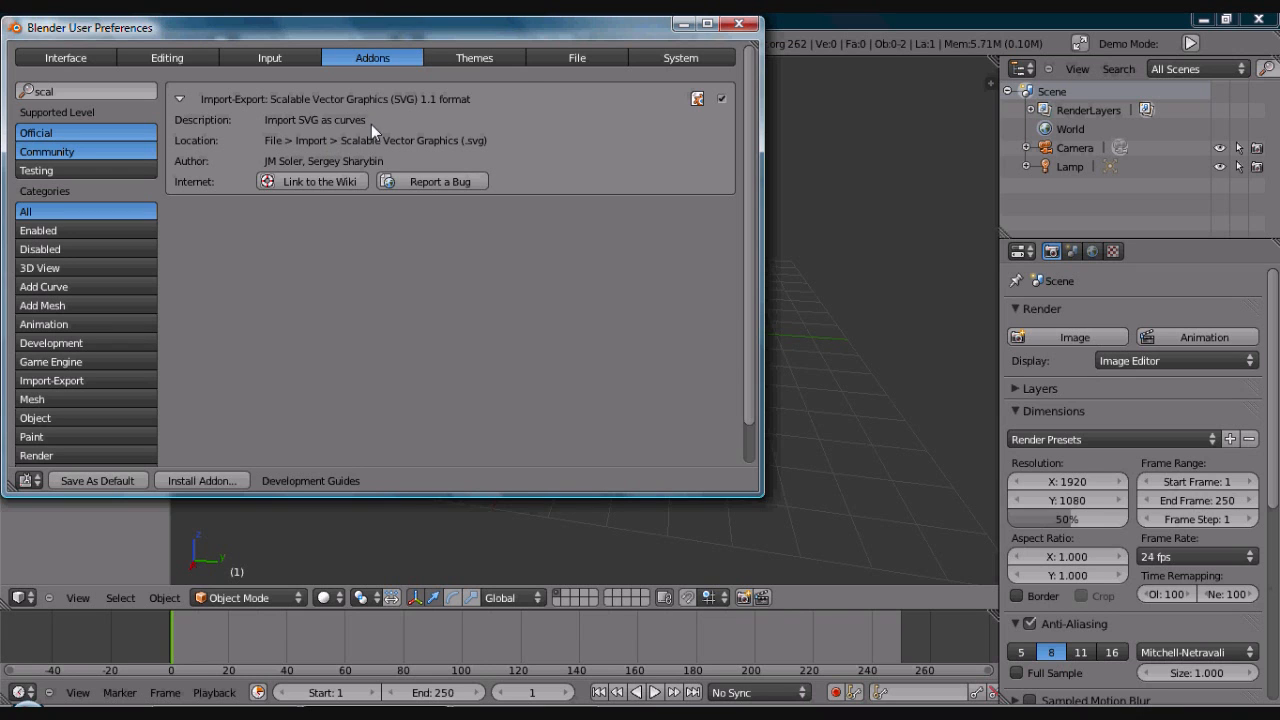
pyautogui.click(741, 24)
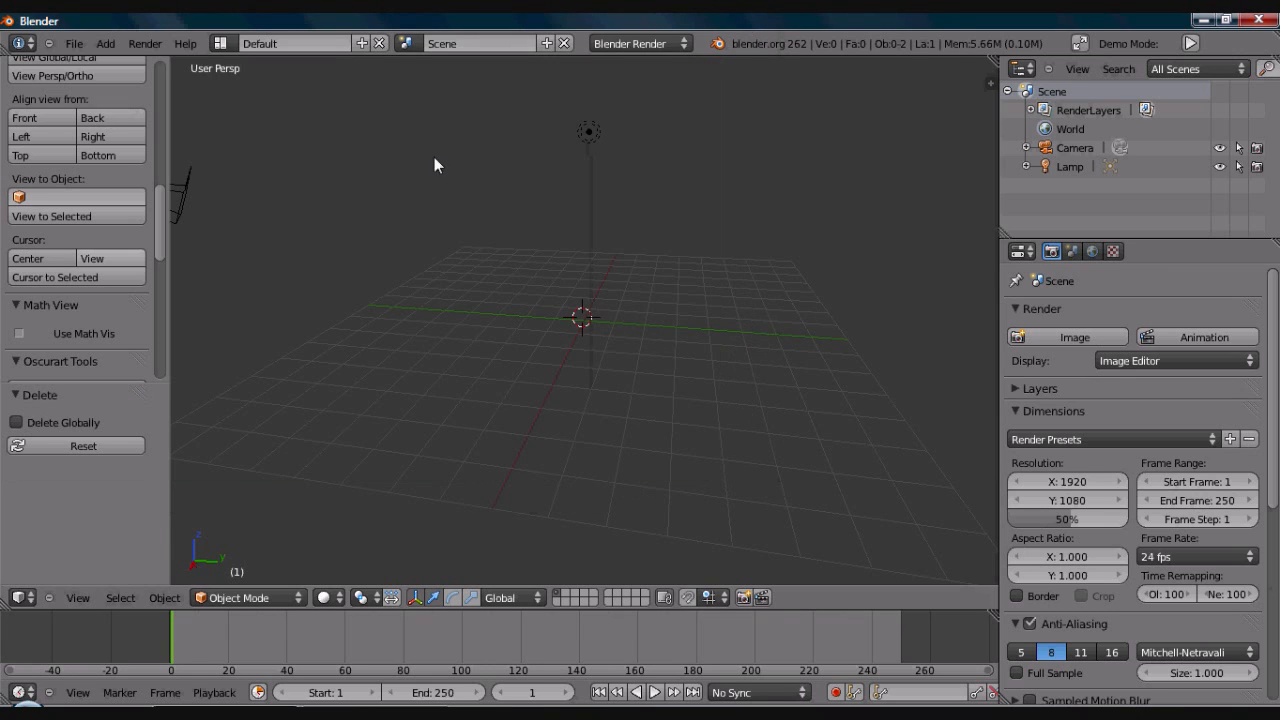
# - Import HungerGames.svg from the UseableRefImages folder as a Scalable Vector Graphics file
pyautogui.click(82, 45)
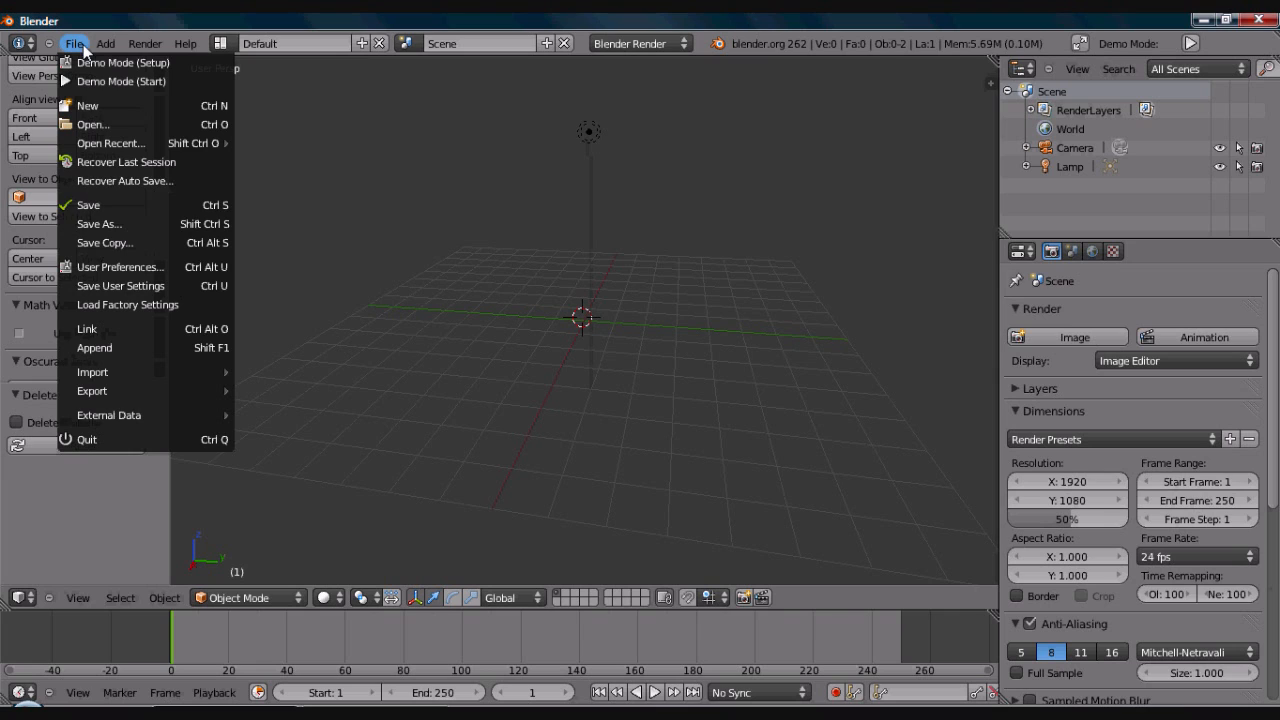
pyautogui.moveTo(142, 372)
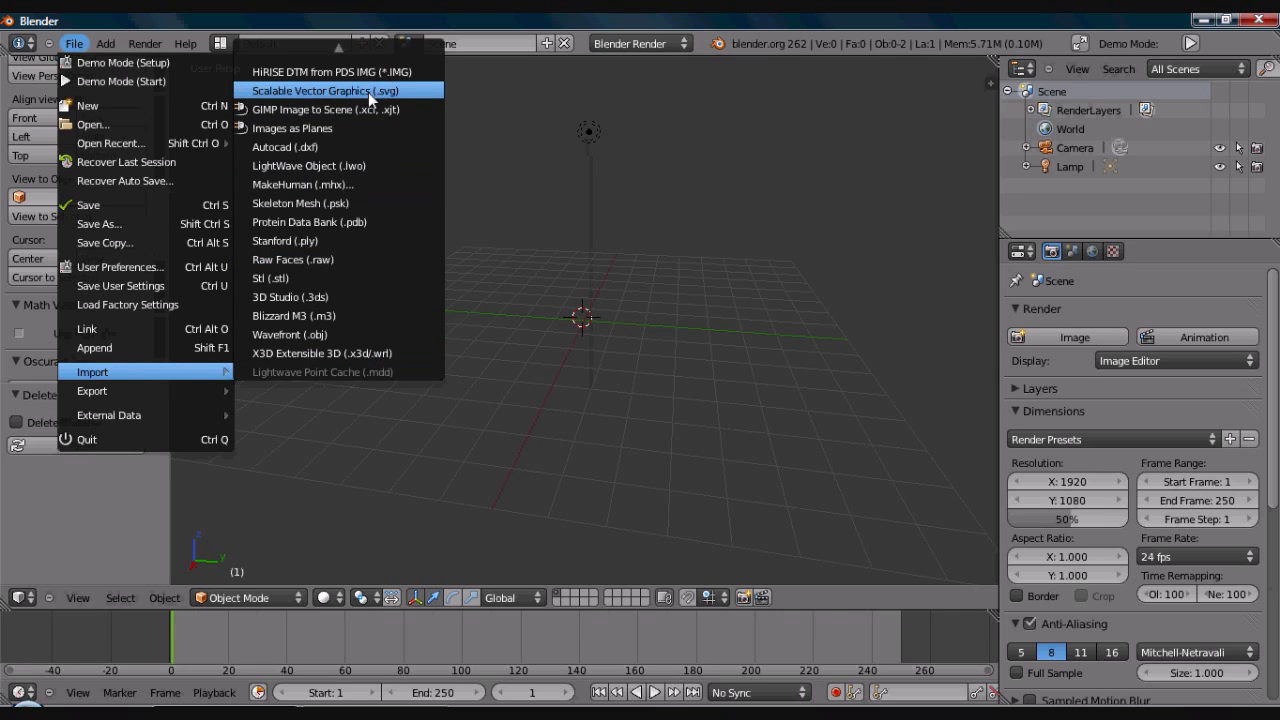
pyautogui.click(301, 90)
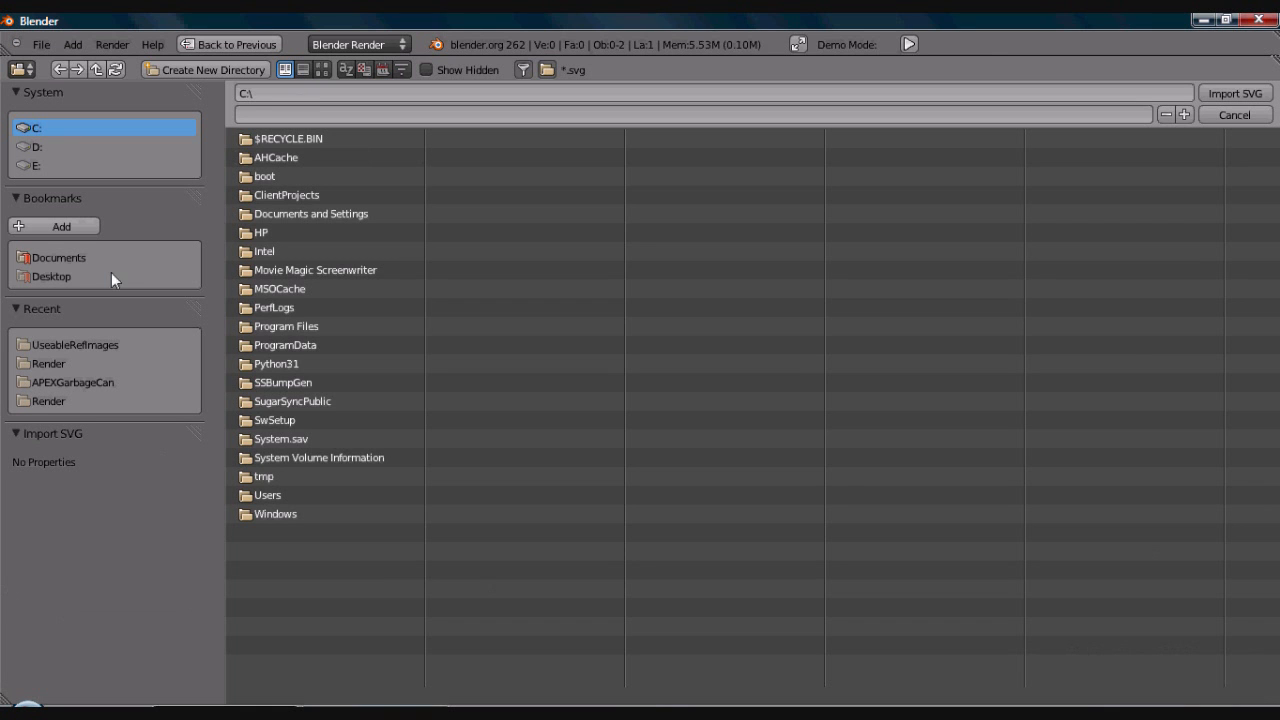
pyautogui.click(84, 345)
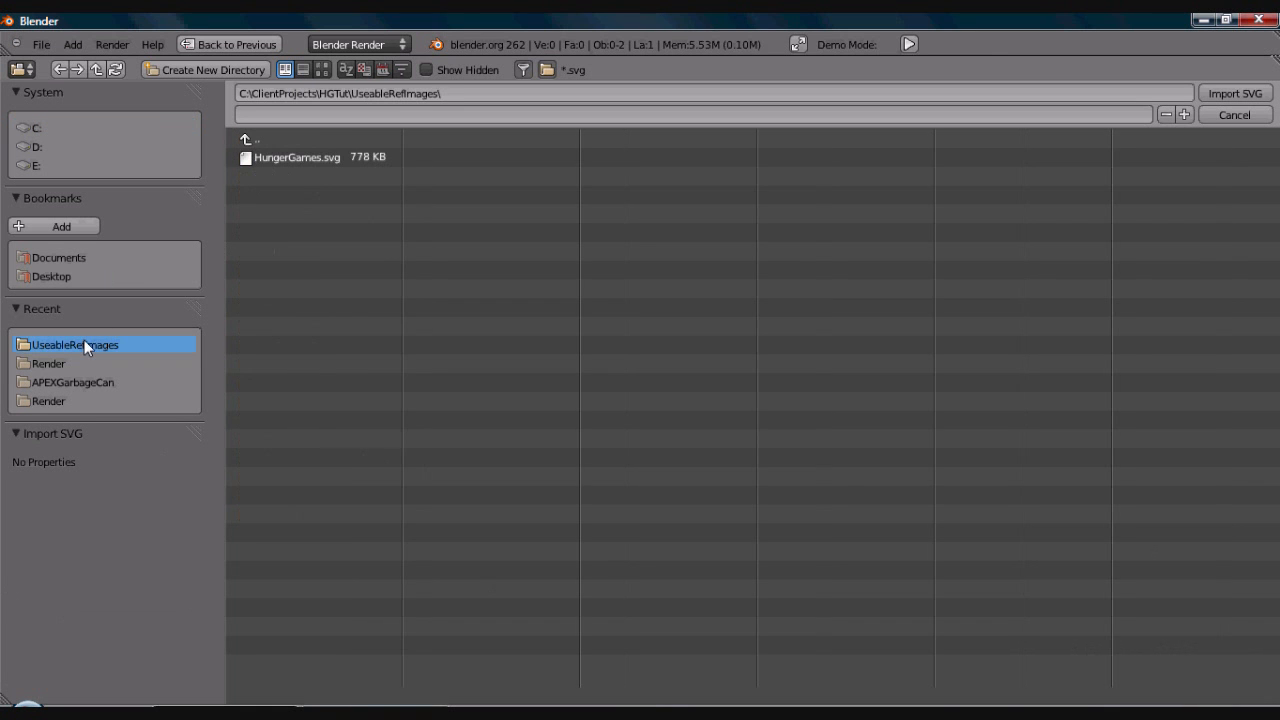
pyautogui.doubleClick(285, 157)
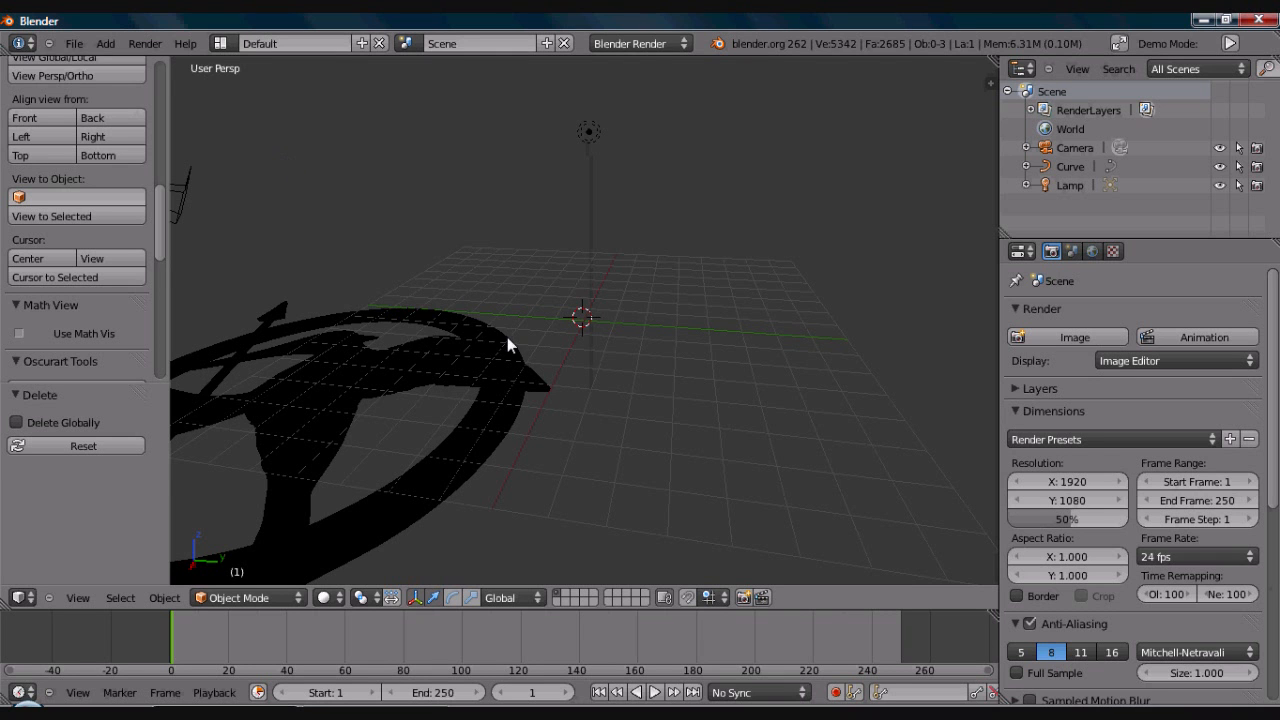
# - Scale the imported emblem curve down uniformly to about 0.231
pyautogui.rightClick(495, 369)
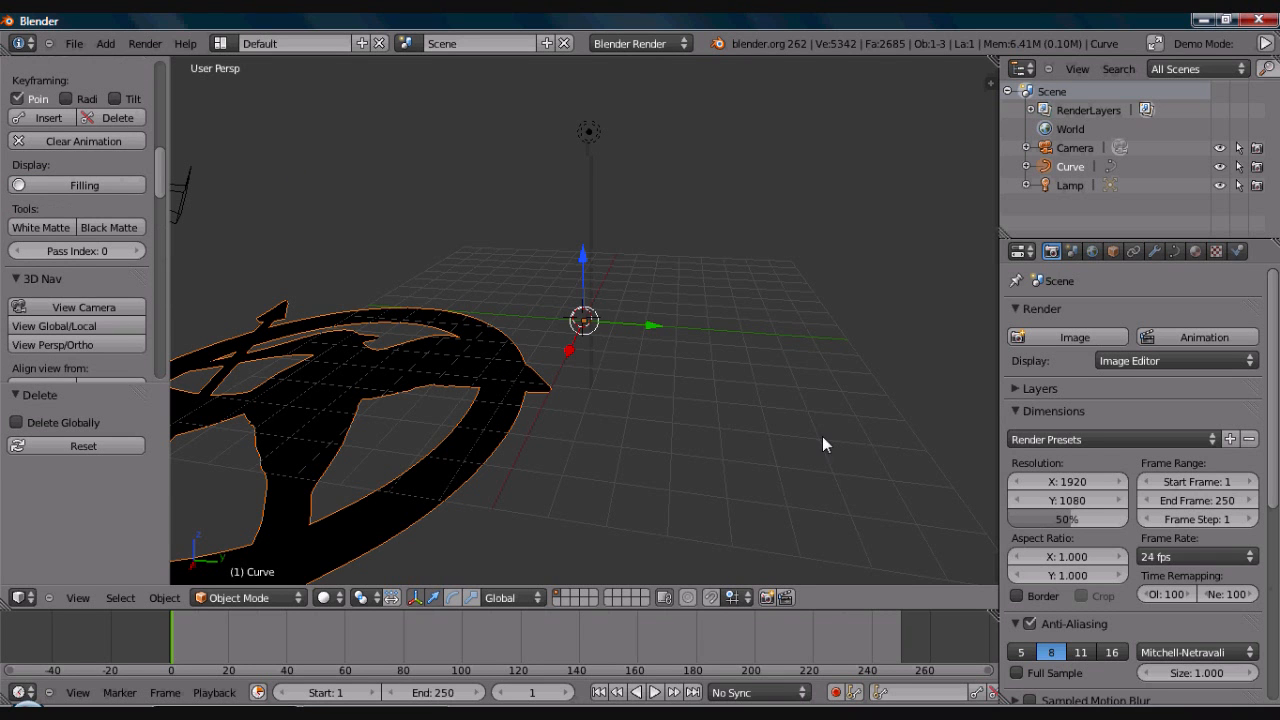
pyautogui.press('s')
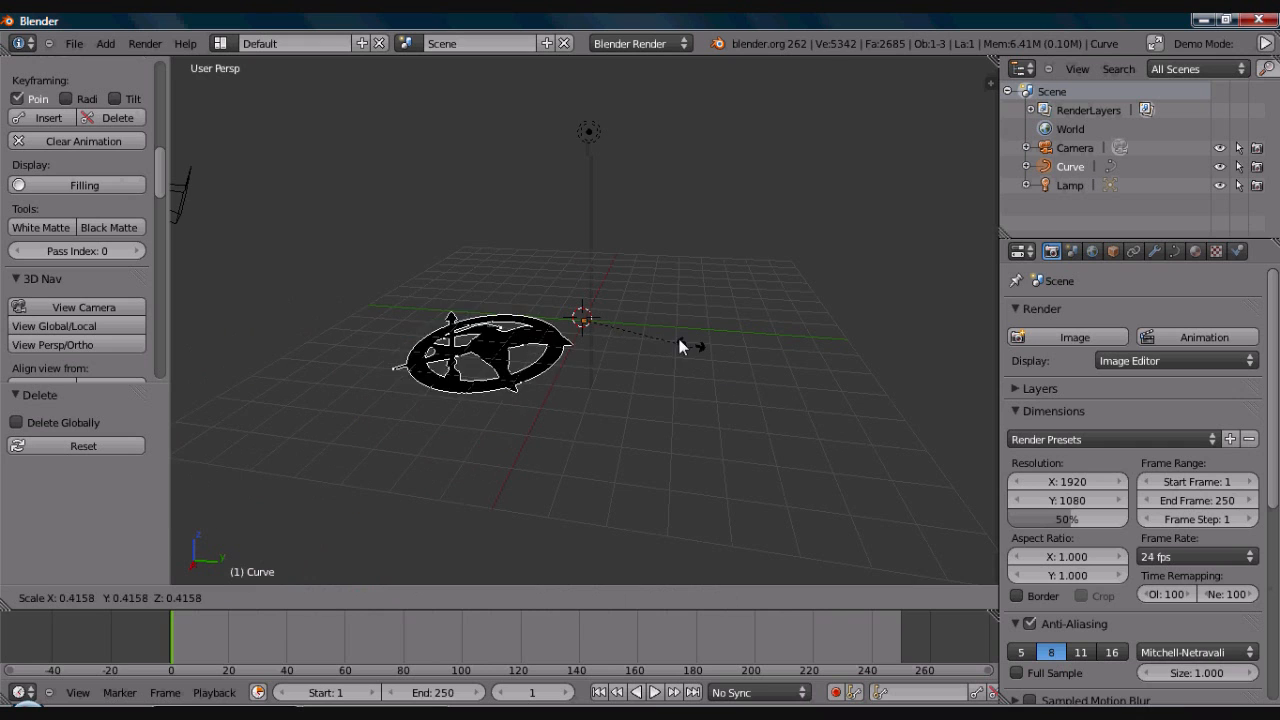
pyautogui.click(648, 326)
pyautogui.moveTo(648, 326); pyautogui.dragTo(658, 415, button='middle')
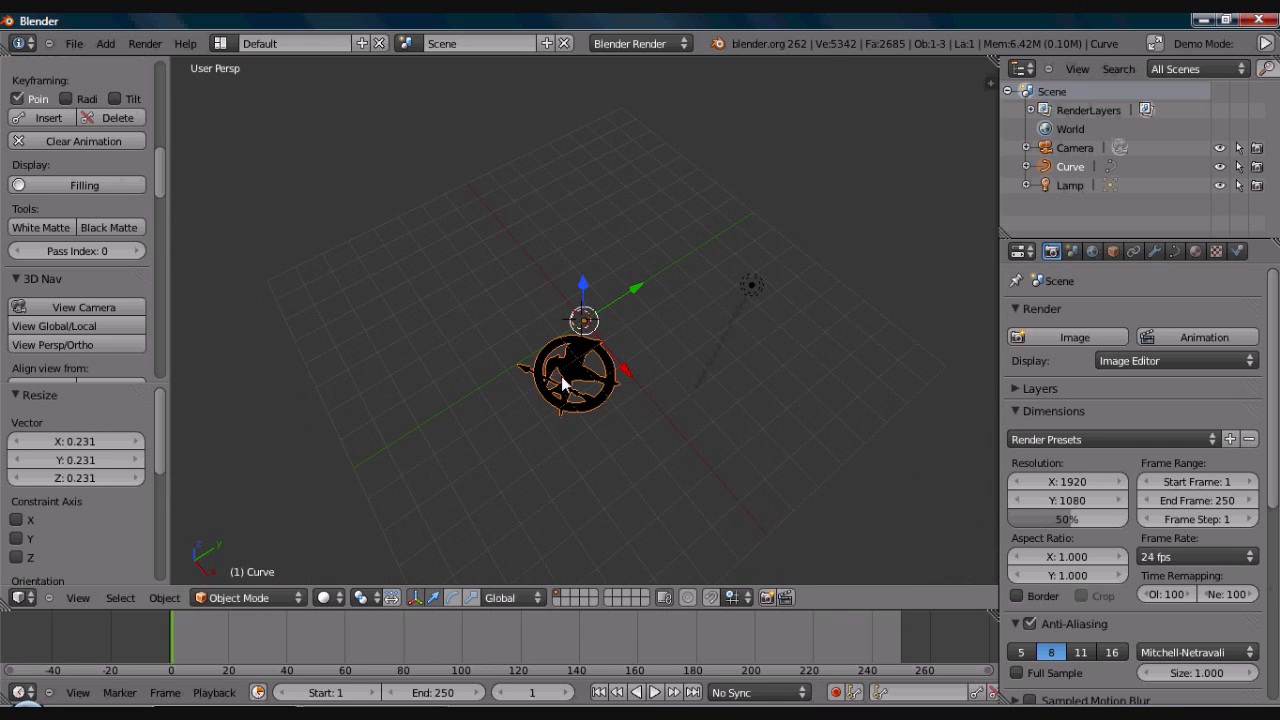
# - Set the emblem curve's origin to its geometry
pyautogui.click(165, 597)
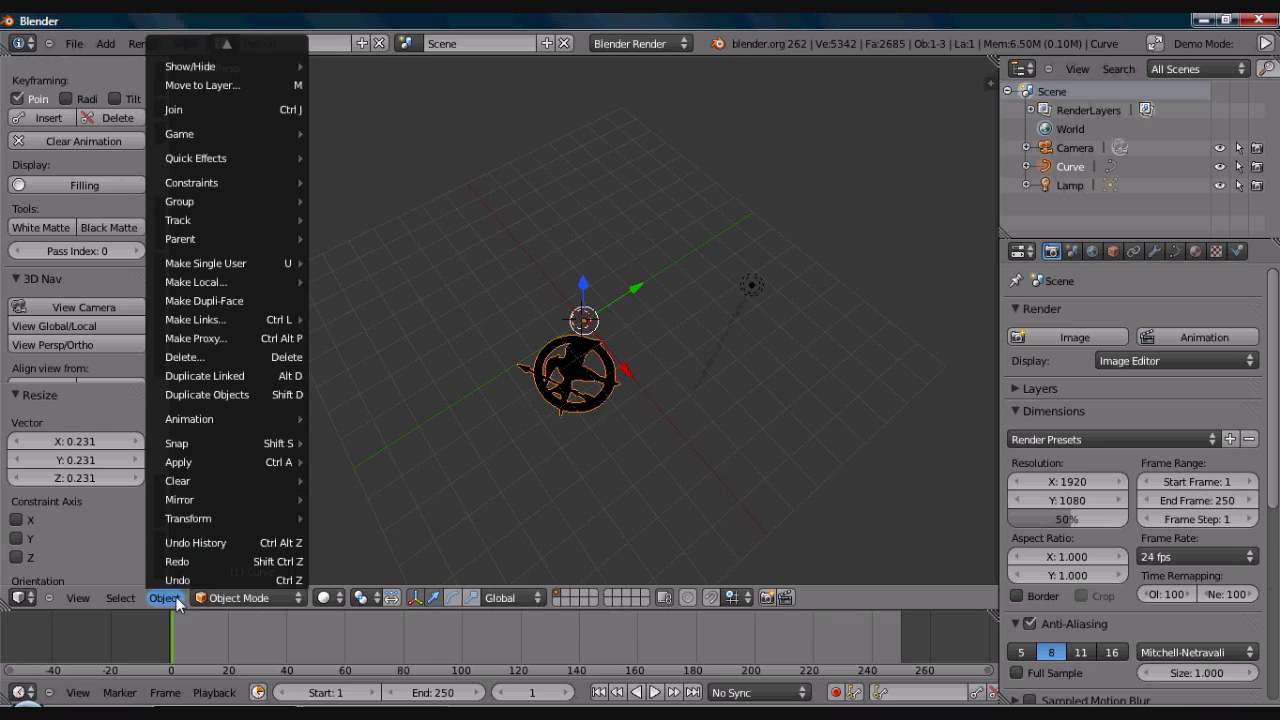
pyautogui.moveTo(201, 517)
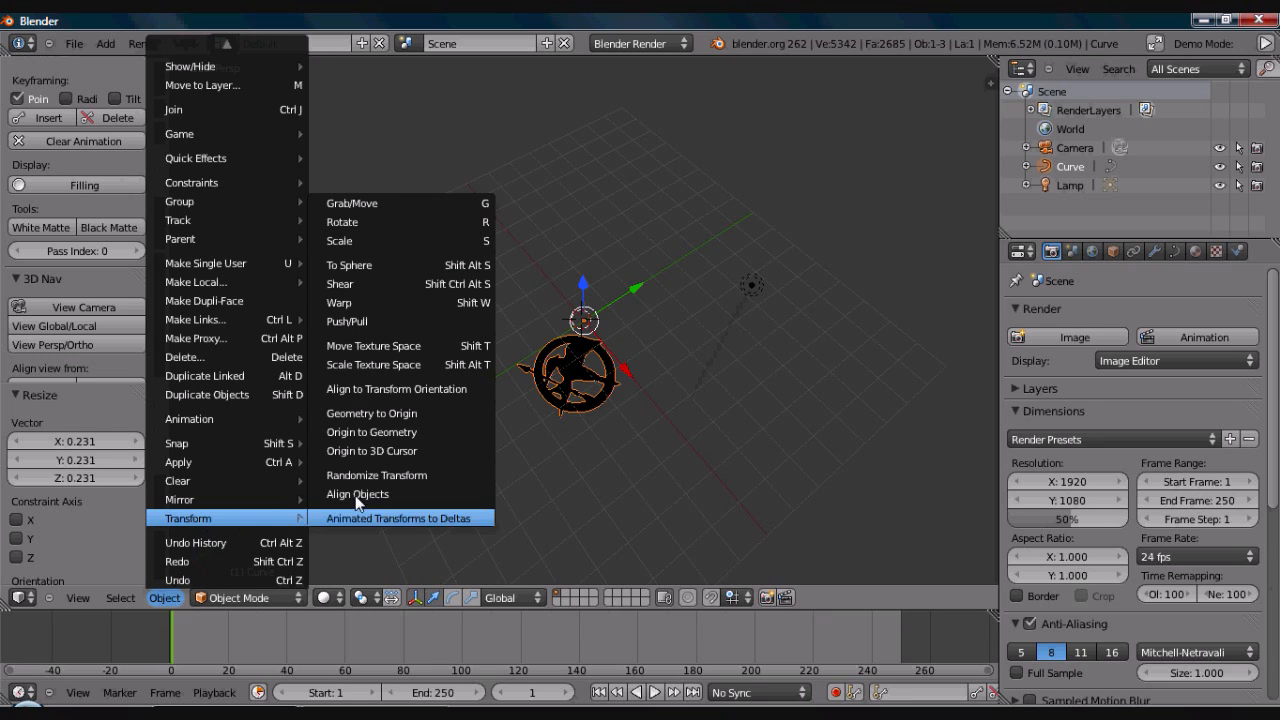
pyautogui.click(397, 433)
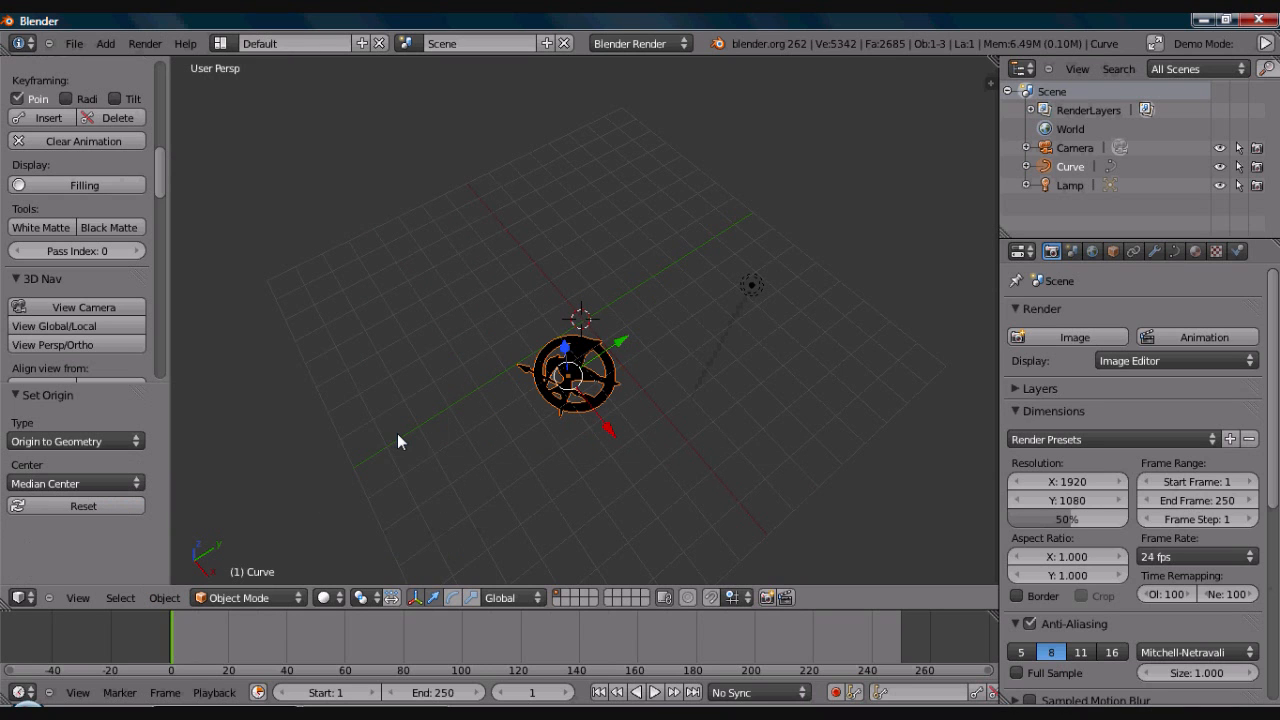
# - Enable grouping of mouse and text in the Screencast Keys settings and set its mouse display to Icon
pyautogui.moveTo(634, 461); pyautogui.dragTo(733, 447, button='middle')
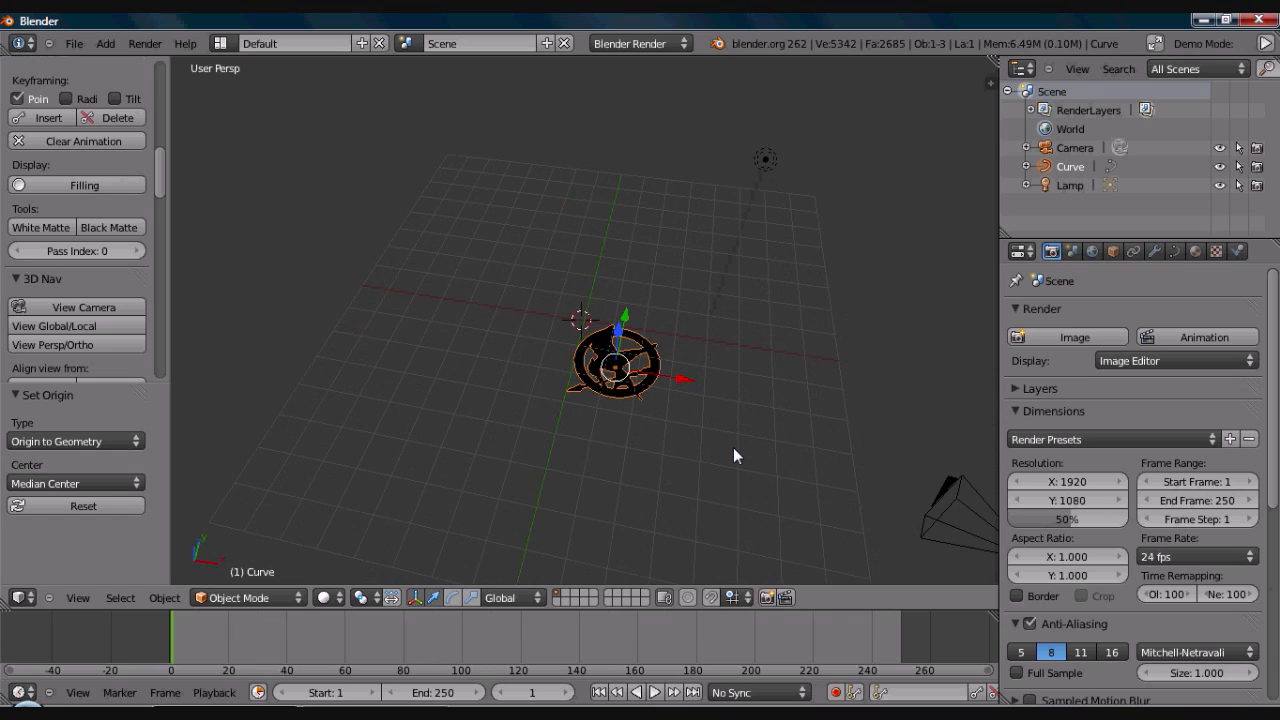
pyautogui.press('KP_1')
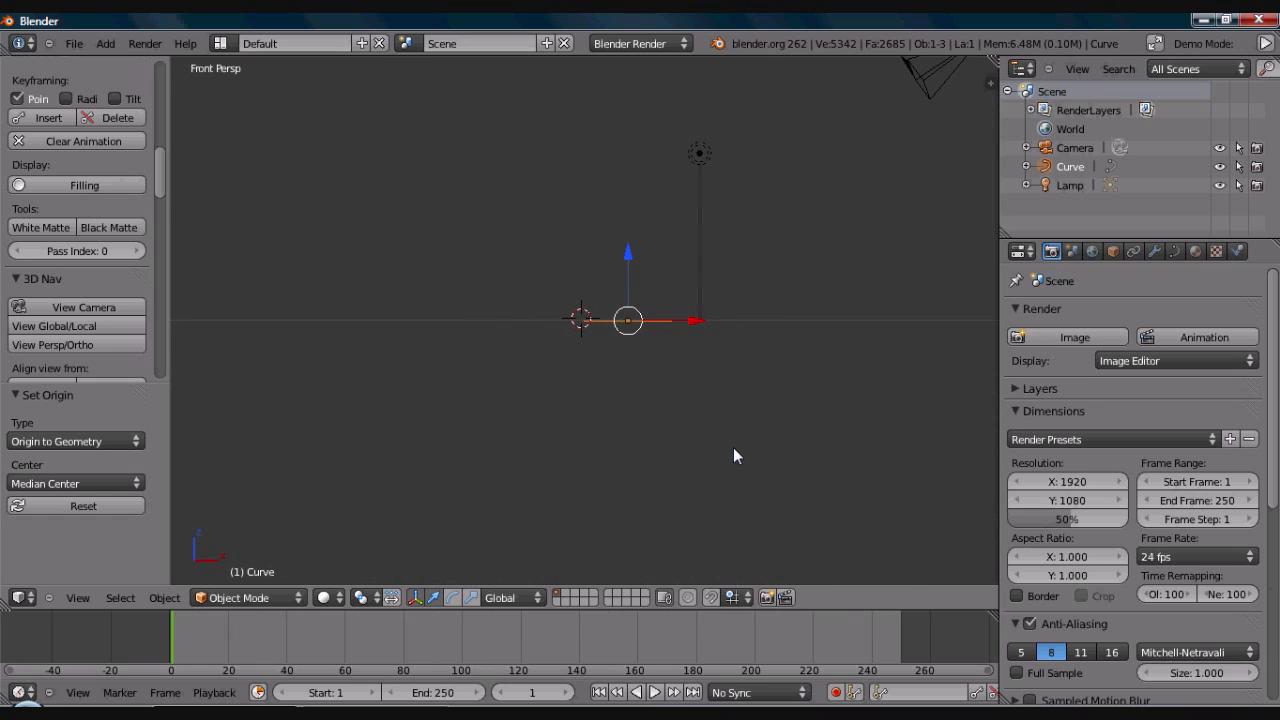
pyautogui.press('n')
pyautogui.scroll(-10, 986, 401)
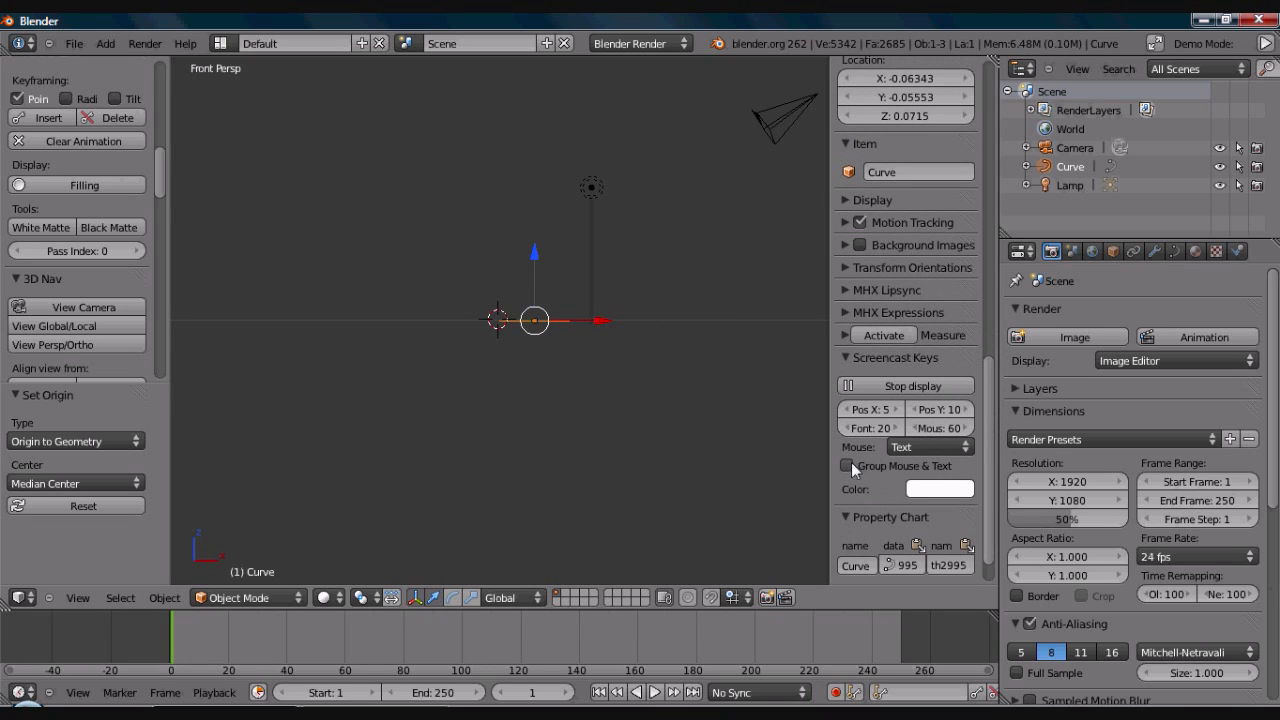
pyautogui.click(910, 463)
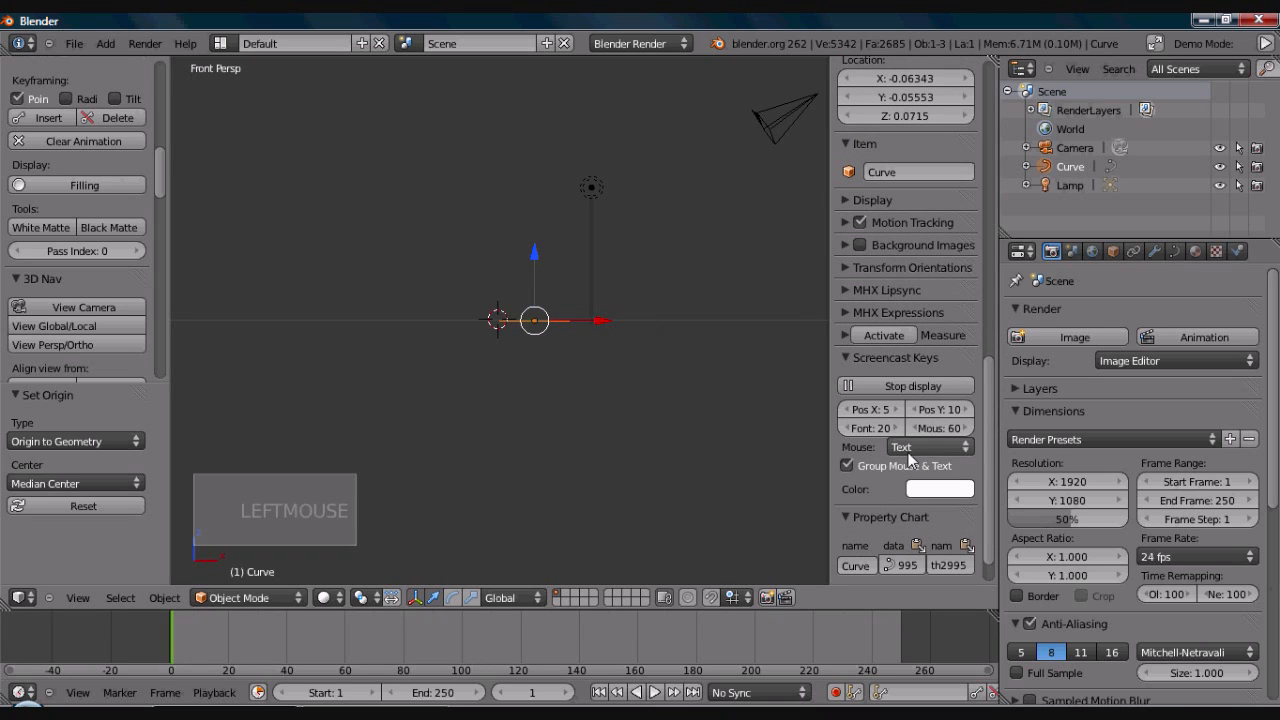
pyautogui.click(910, 447)
pyautogui.click(902, 410)
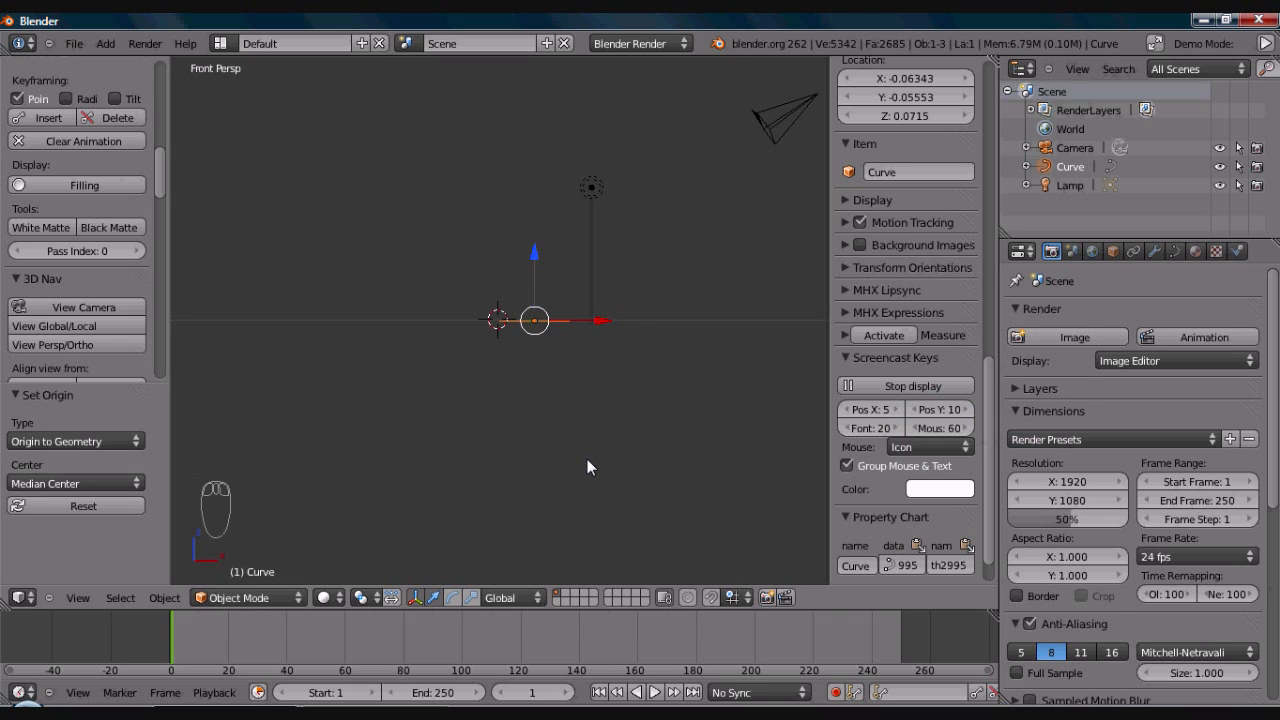
pyautogui.press('n')
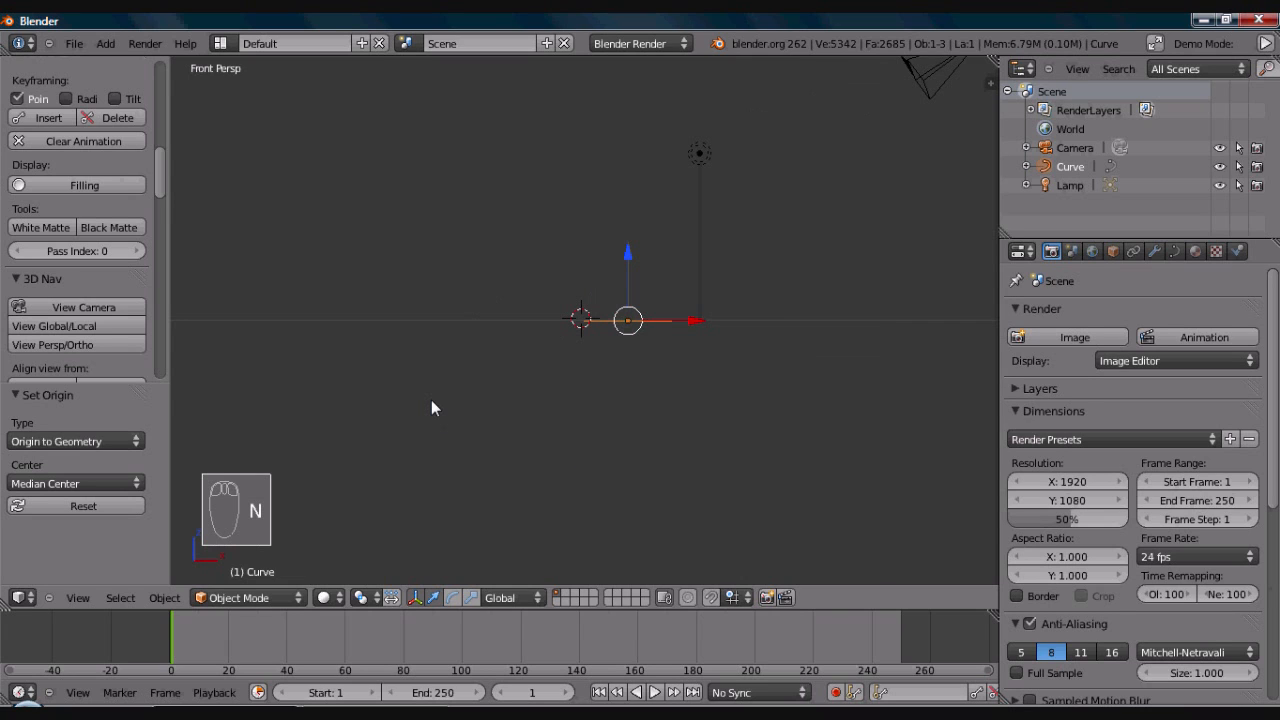
# - Align the camera to a slightly raised front view of the emblem curve
pyautogui.press('KP_1')
pyautogui.moveTo(431, 400); pyautogui.dragTo(432, 353, button='middle')
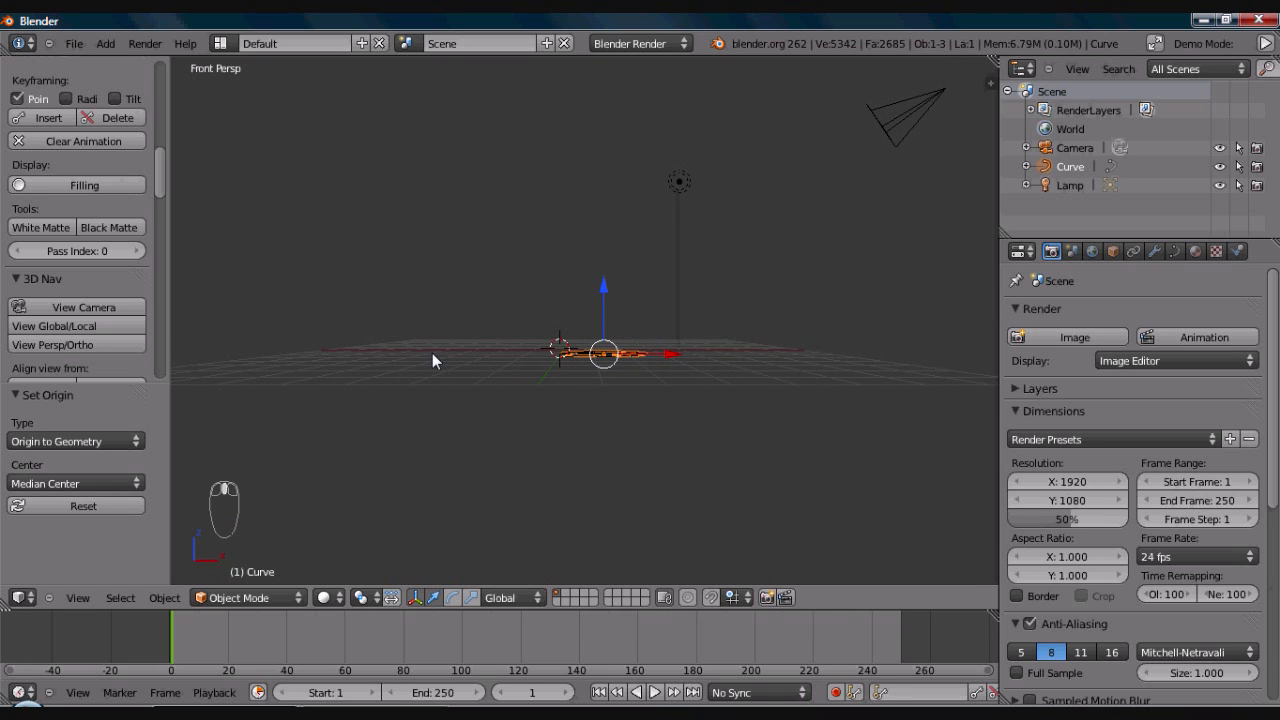
pyautogui.press('ctrl+alt+KP_0')
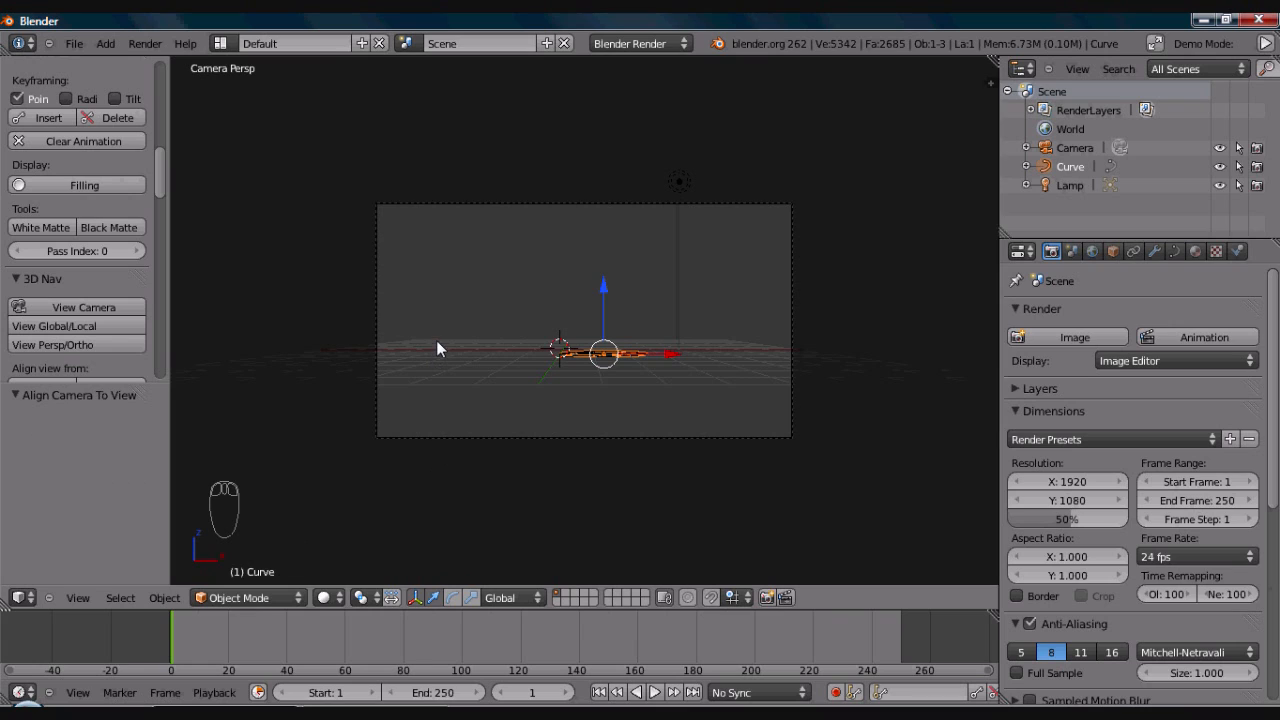
# - Rotate the emblem curve 90 degrees about the global X axis to stand it upright
pyautogui.press('r')
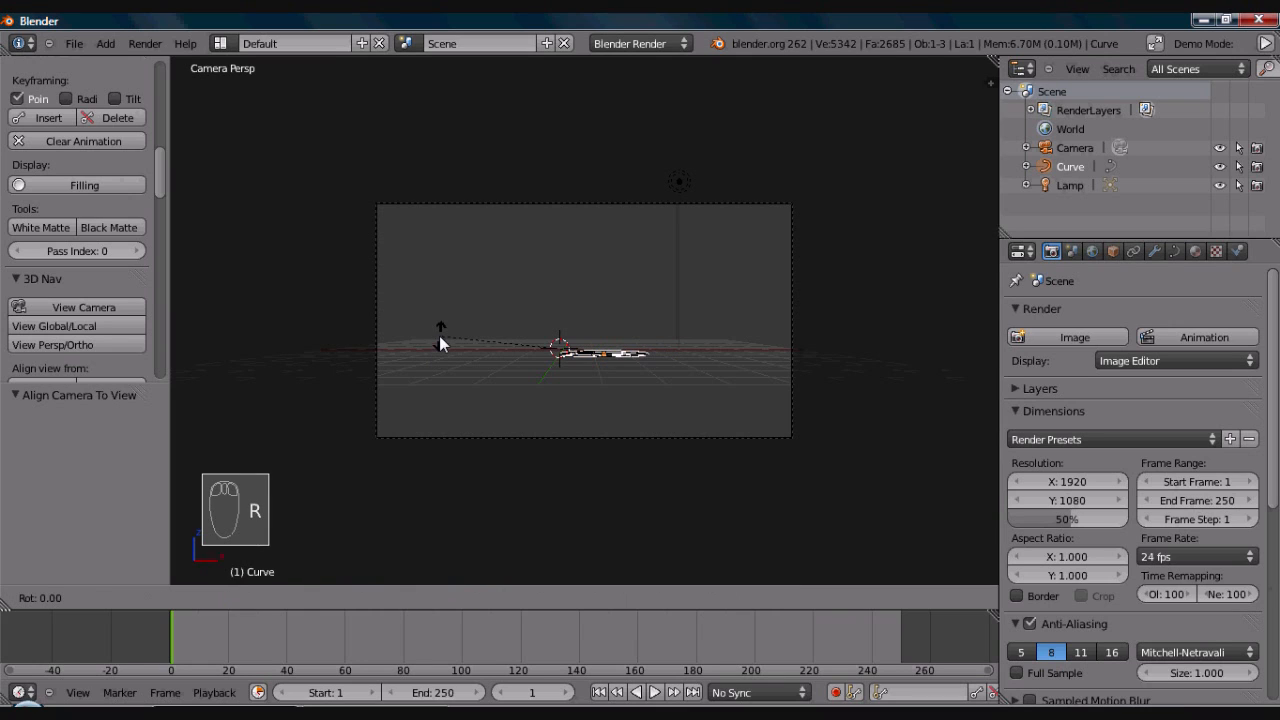
pyautogui.press('x')
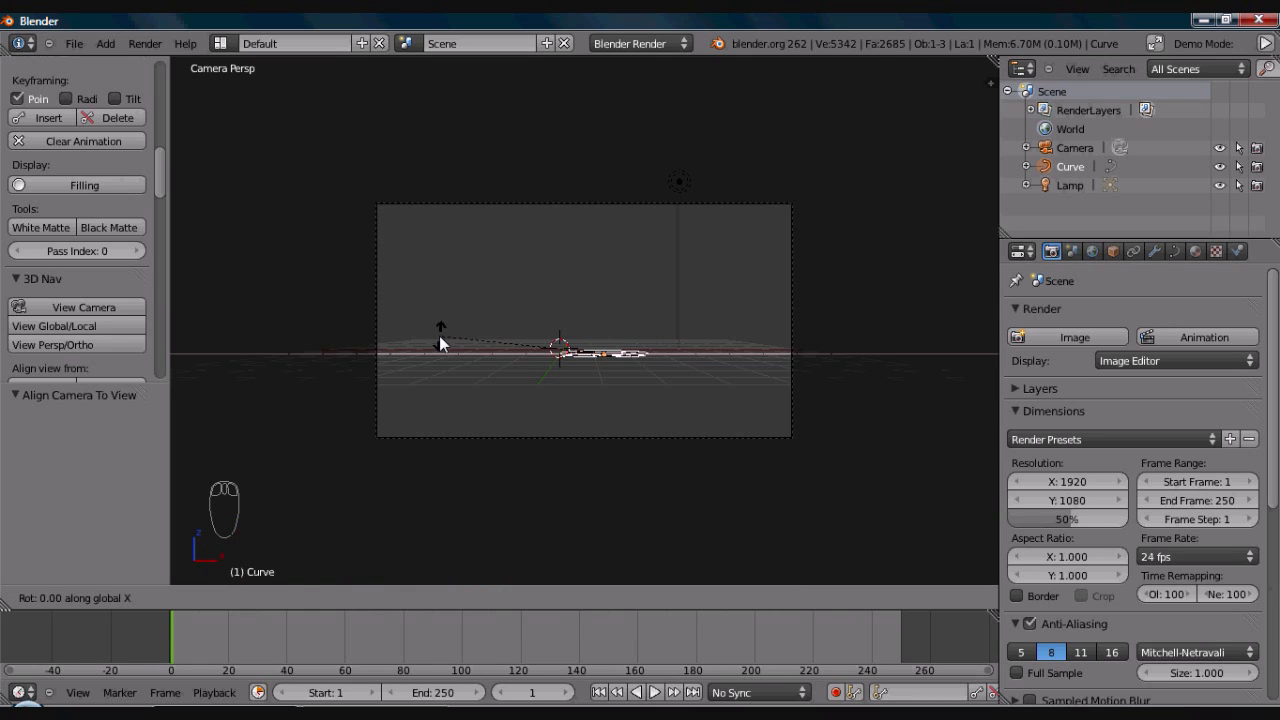
pyautogui.write('90')
pyautogui.press('Return')
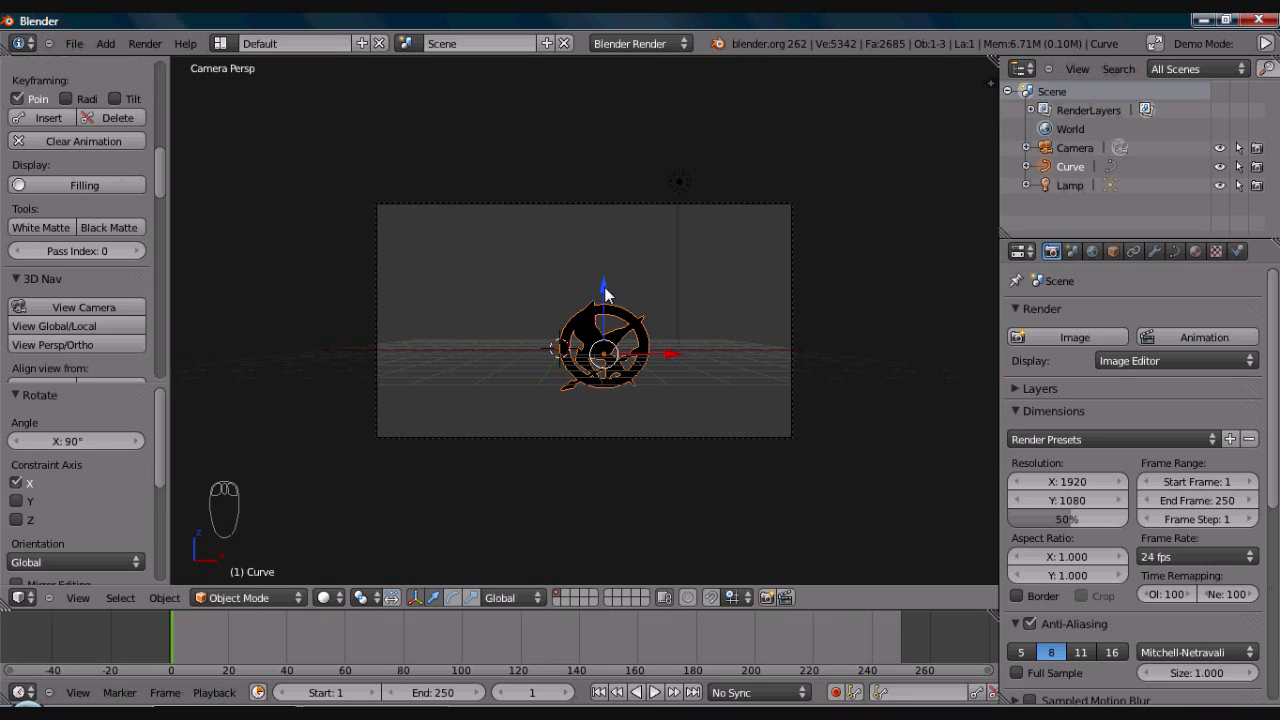
# - Scale the emblem uniformly by about 1.474, and move it slightly up along Z and about 0.25 along X
pyautogui.press('s')
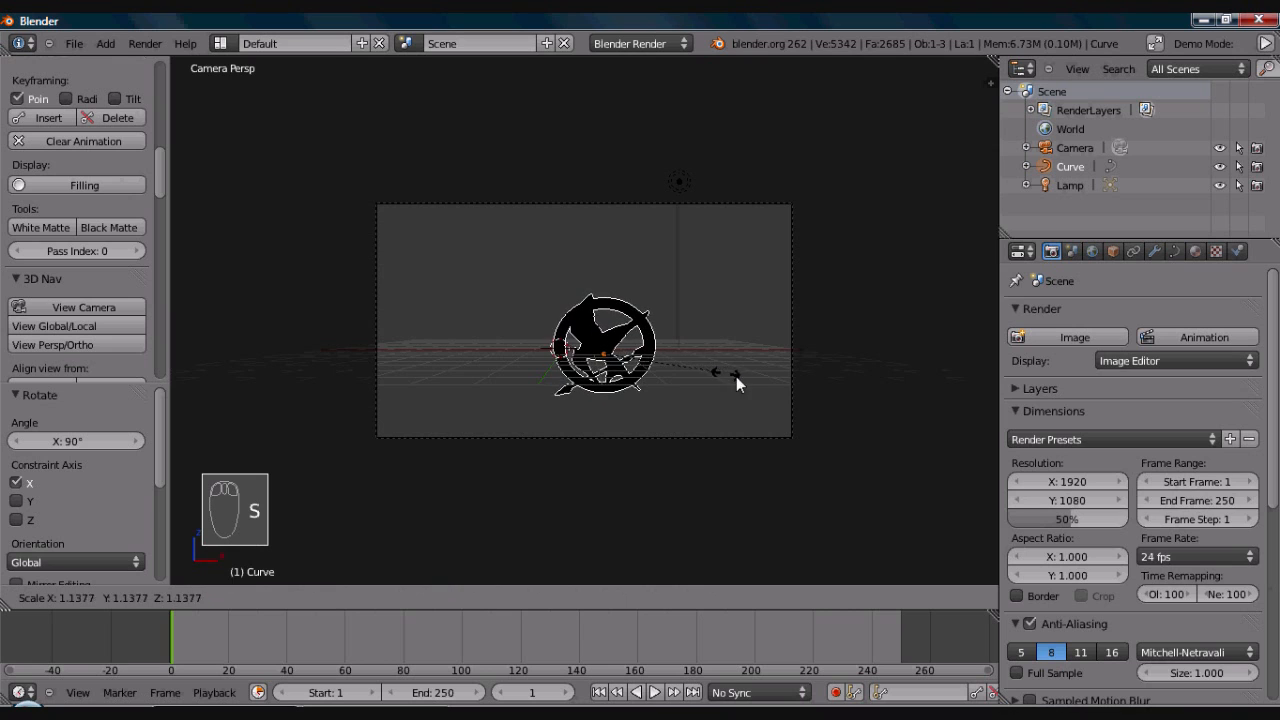
pyautogui.click(756, 384)
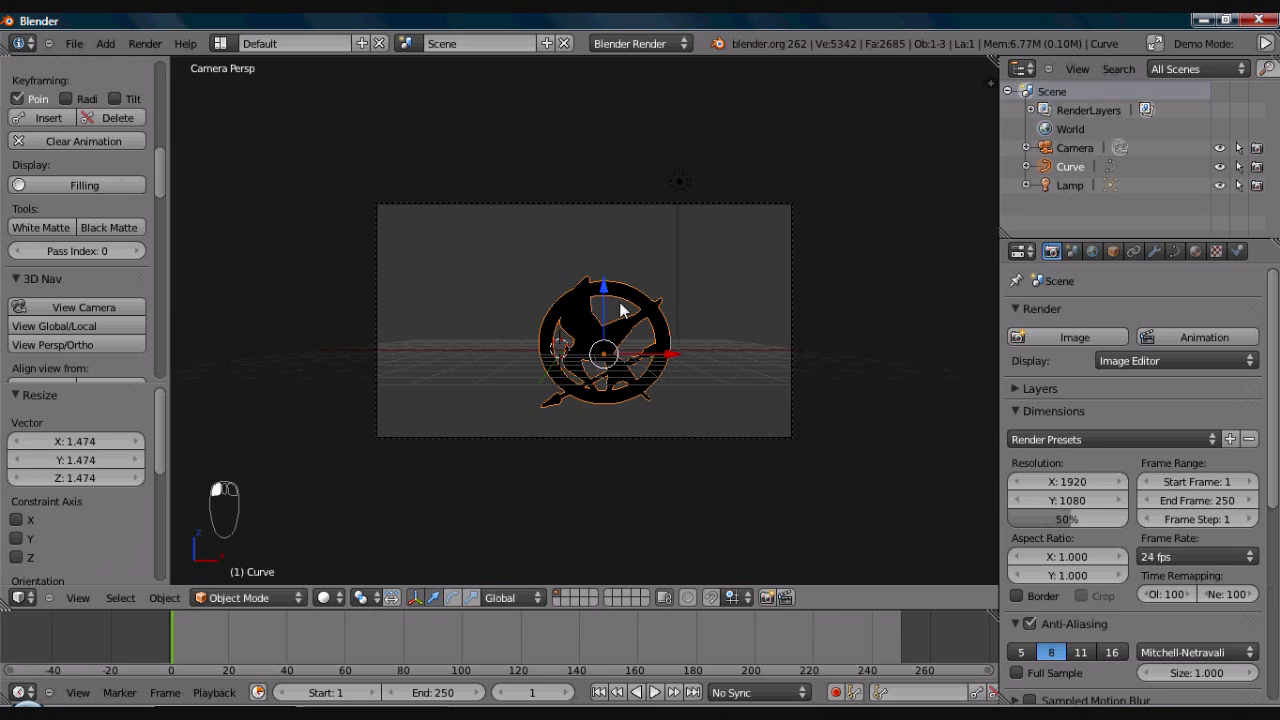
pyautogui.moveTo(606, 288); pyautogui.dragTo(602, 272)
pyautogui.moveTo(668, 342); pyautogui.dragTo(676, 342)
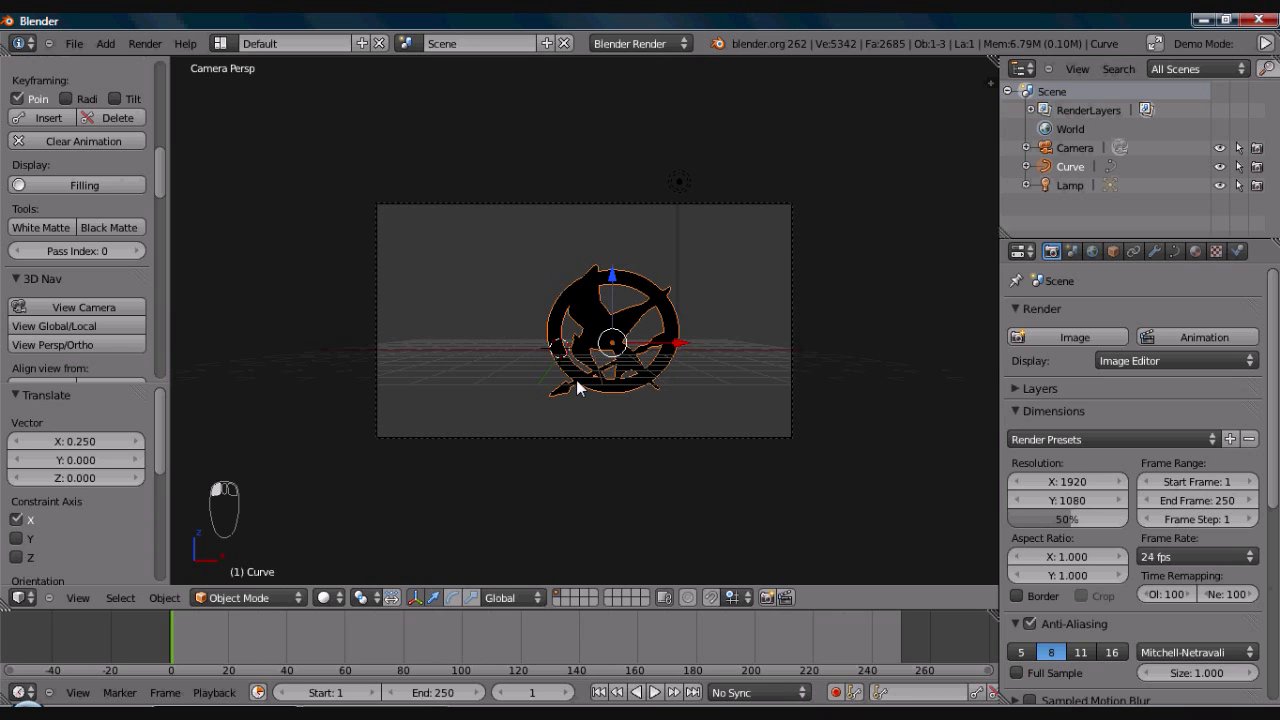
# - Convert the emblem curve to a mesh
pyautogui.press('KP_Decimal')
pyautogui.moveTo(577, 383); pyautogui.dragTo(700, 323, button='middle')
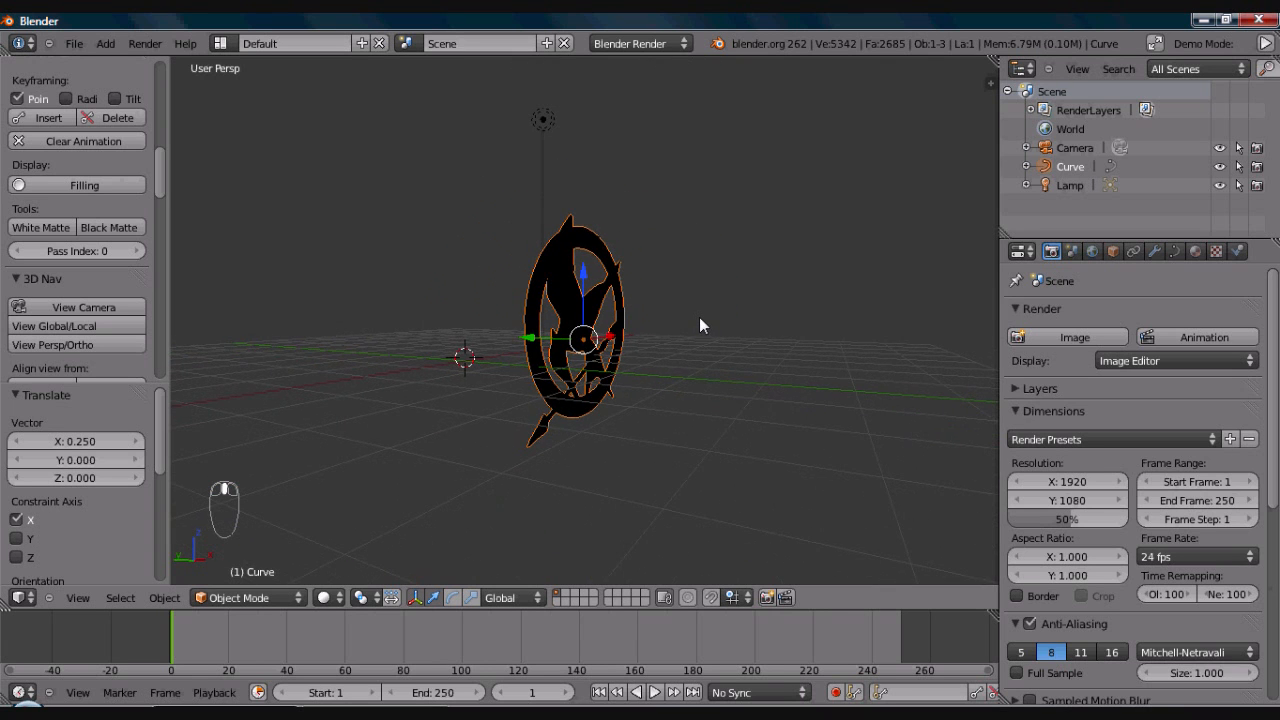
pyautogui.hotkey('alt', 'c')
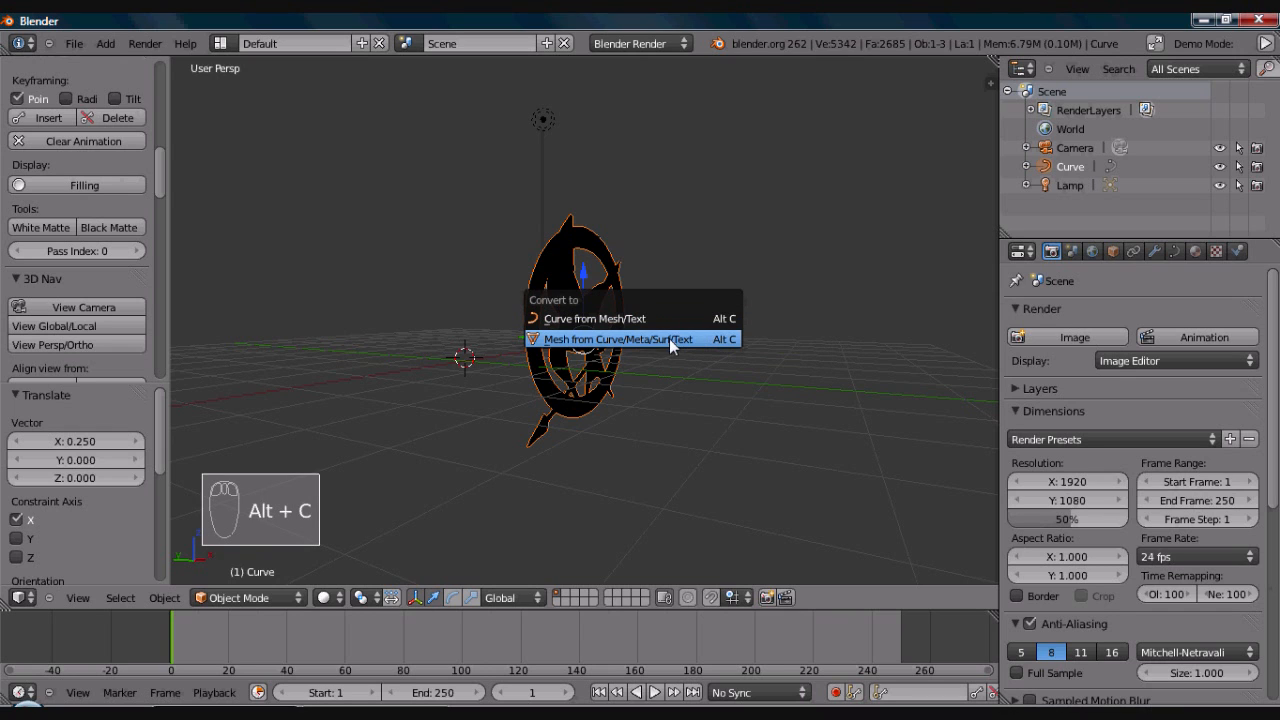
pyautogui.click(670, 340)
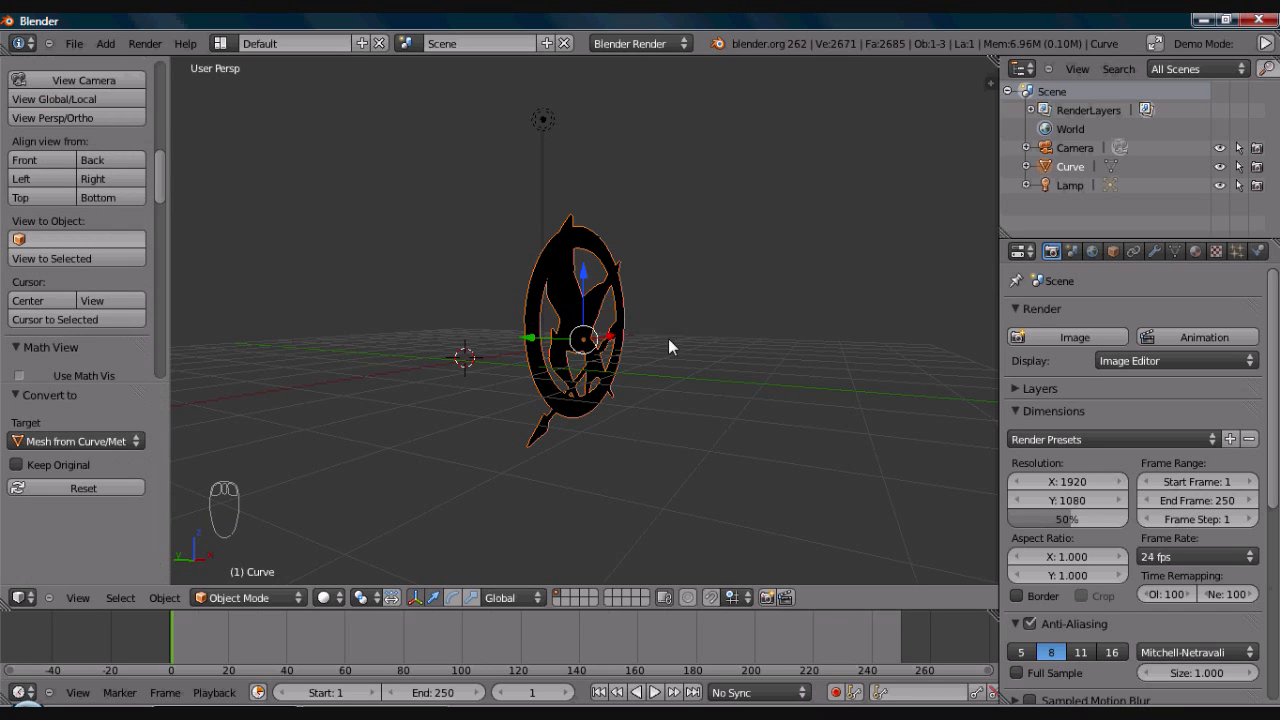
# - Extrude the entire emblem mesh about -0.384 along Y in Edit Mode and return to Object Mode
pyautogui.press('Tab')
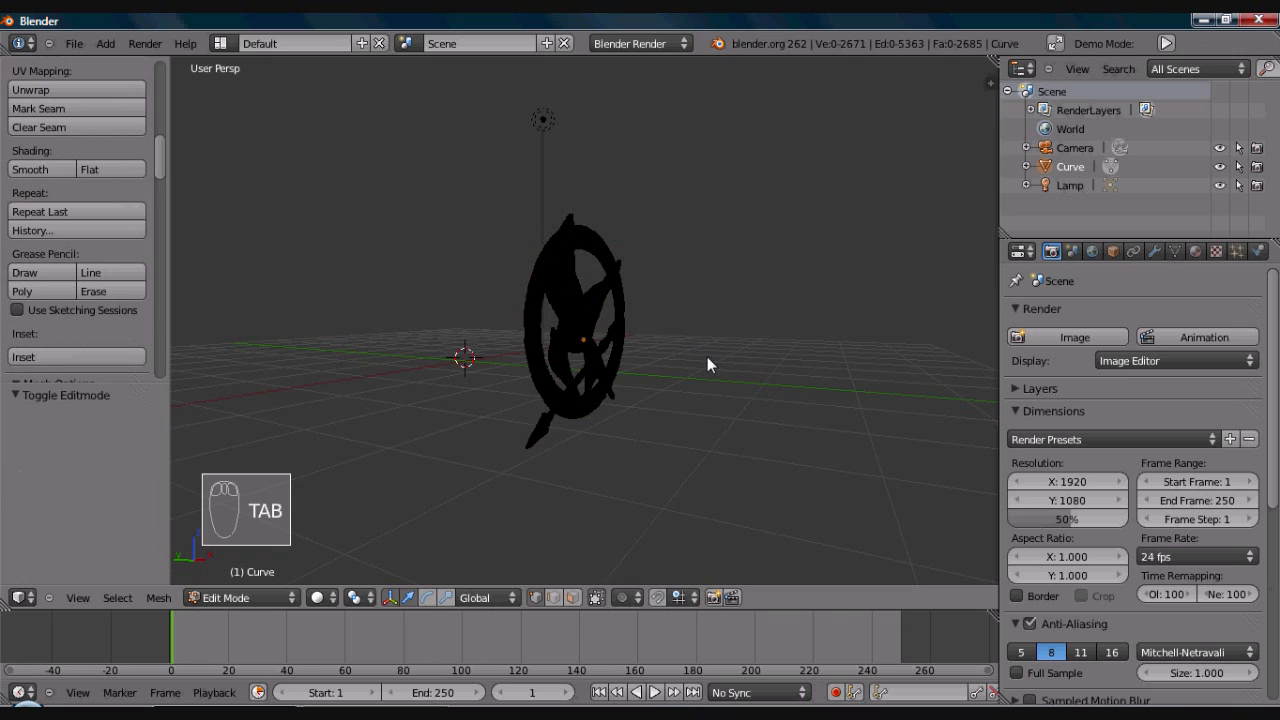
pyautogui.press('a')
pyautogui.press('a')
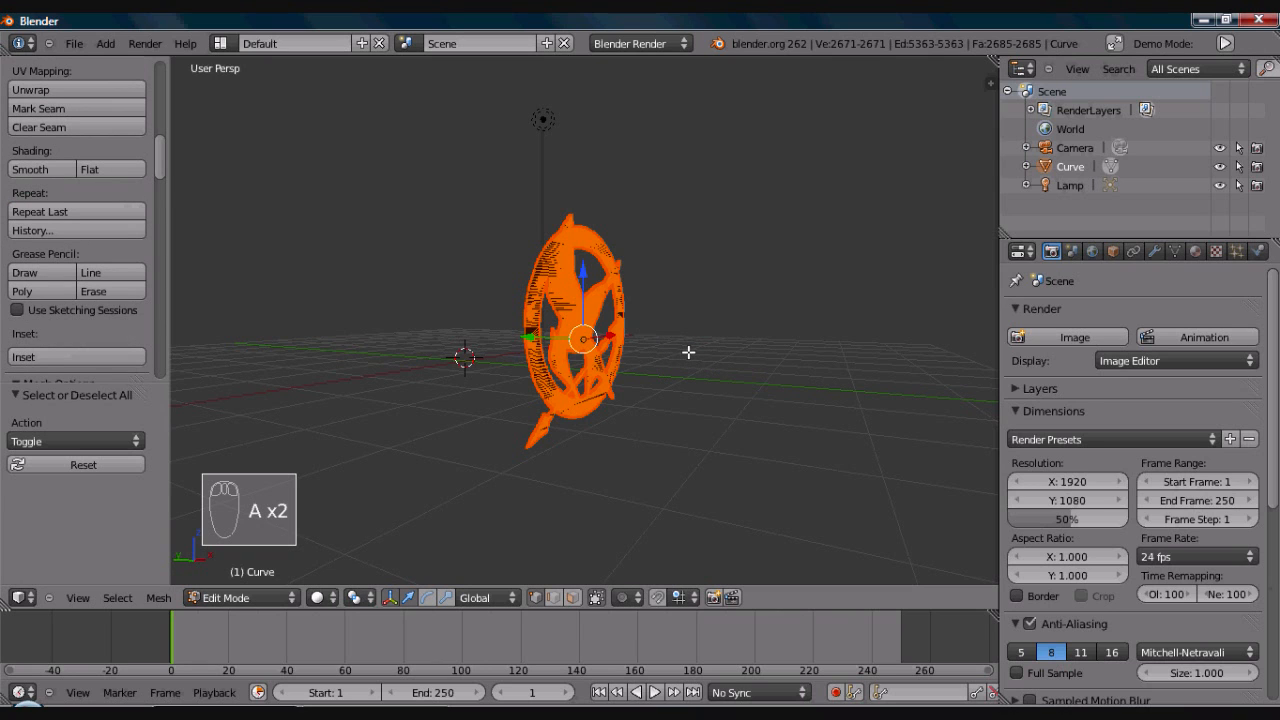
pyautogui.press('e')
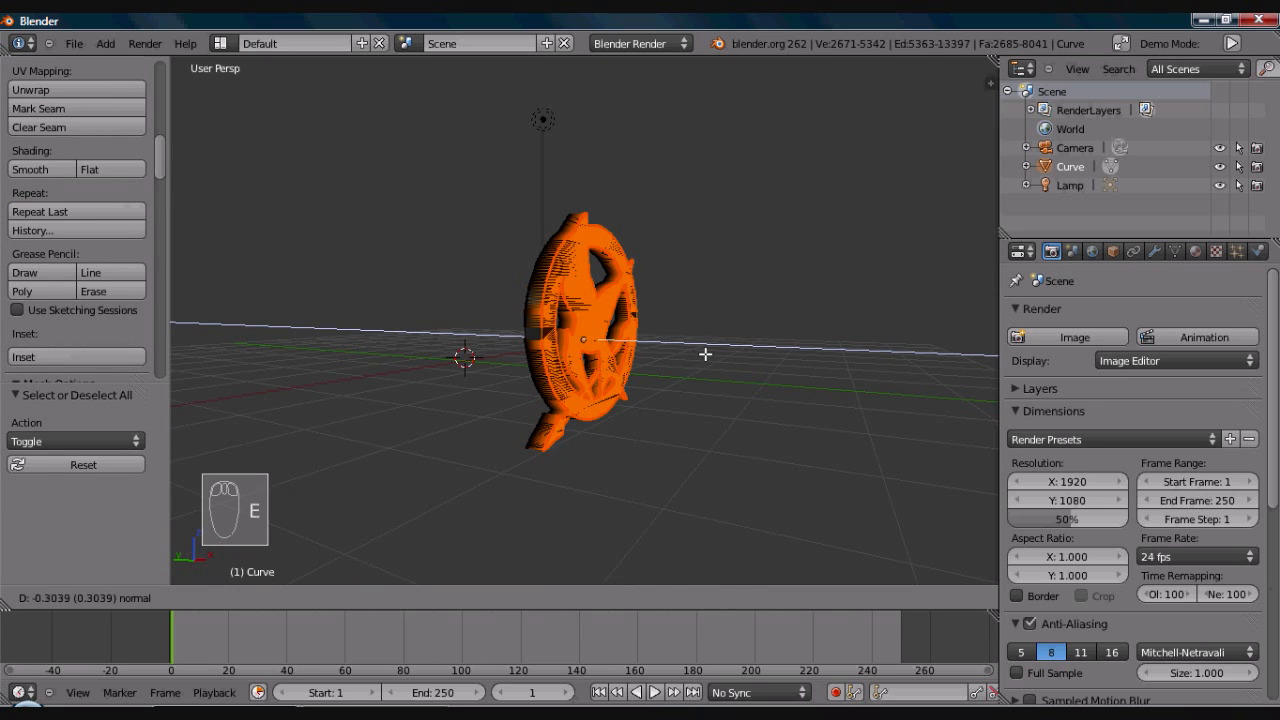
pyautogui.click(706, 354)
pyautogui.moveTo(711, 354)
pyautogui.mouseDown(button='middle')
pyautogui.moveTo(577, 366)
pyautogui.moveTo(757, 371)
pyautogui.moveTo(724, 371)
pyautogui.mouseUp(button='middle')
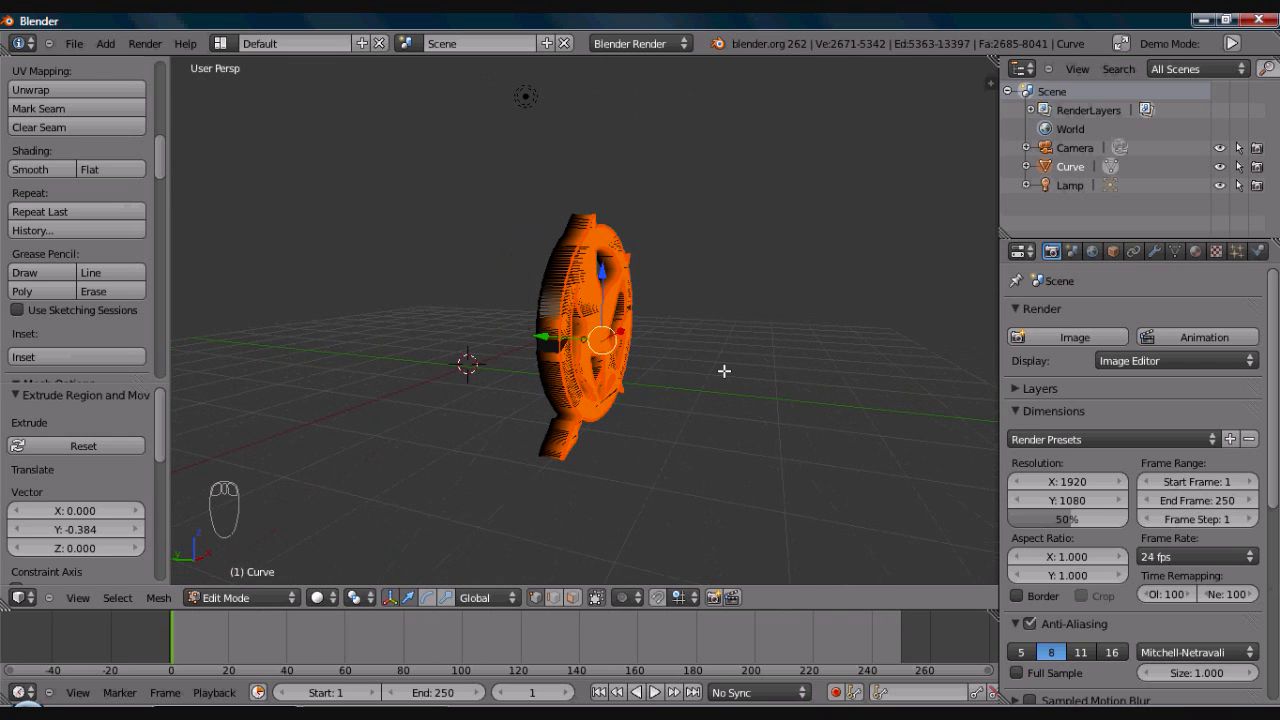
pyautogui.press('Tab')
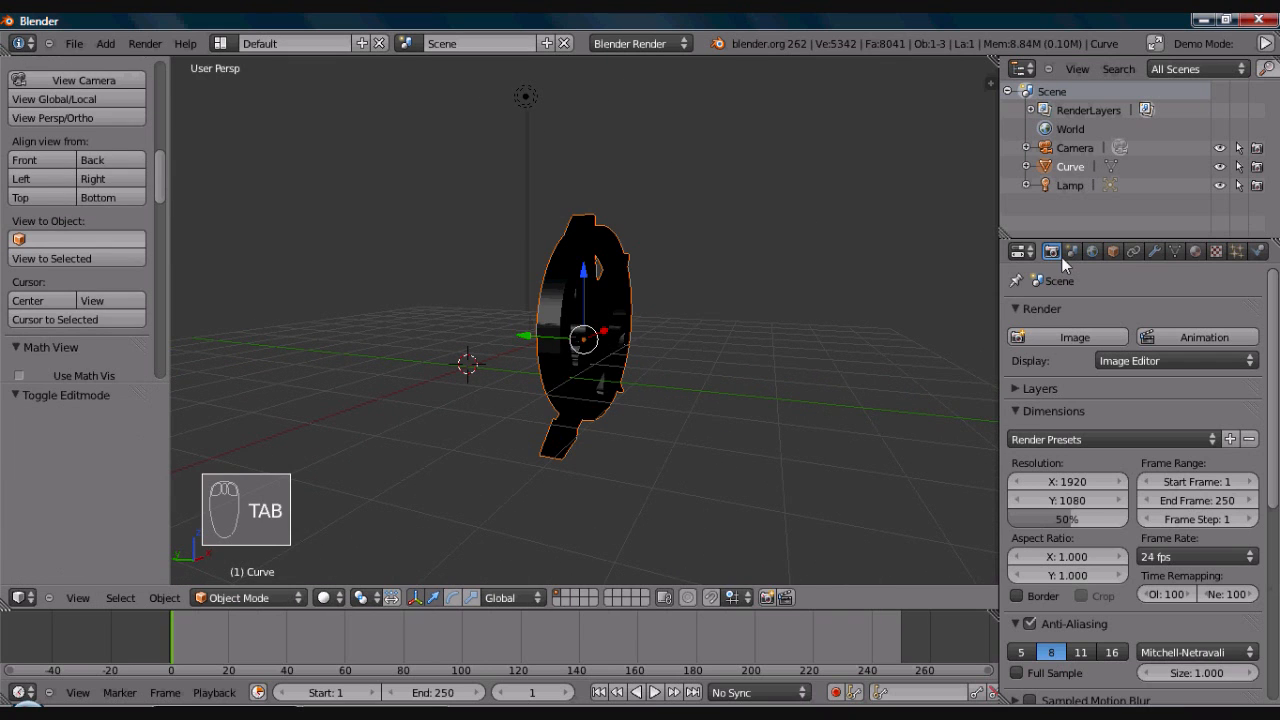
# - Set the diffuse colour of the emblem's SVGMat material to a mid grey of about 0.458 in R, G and B
pyautogui.click(1196, 251)
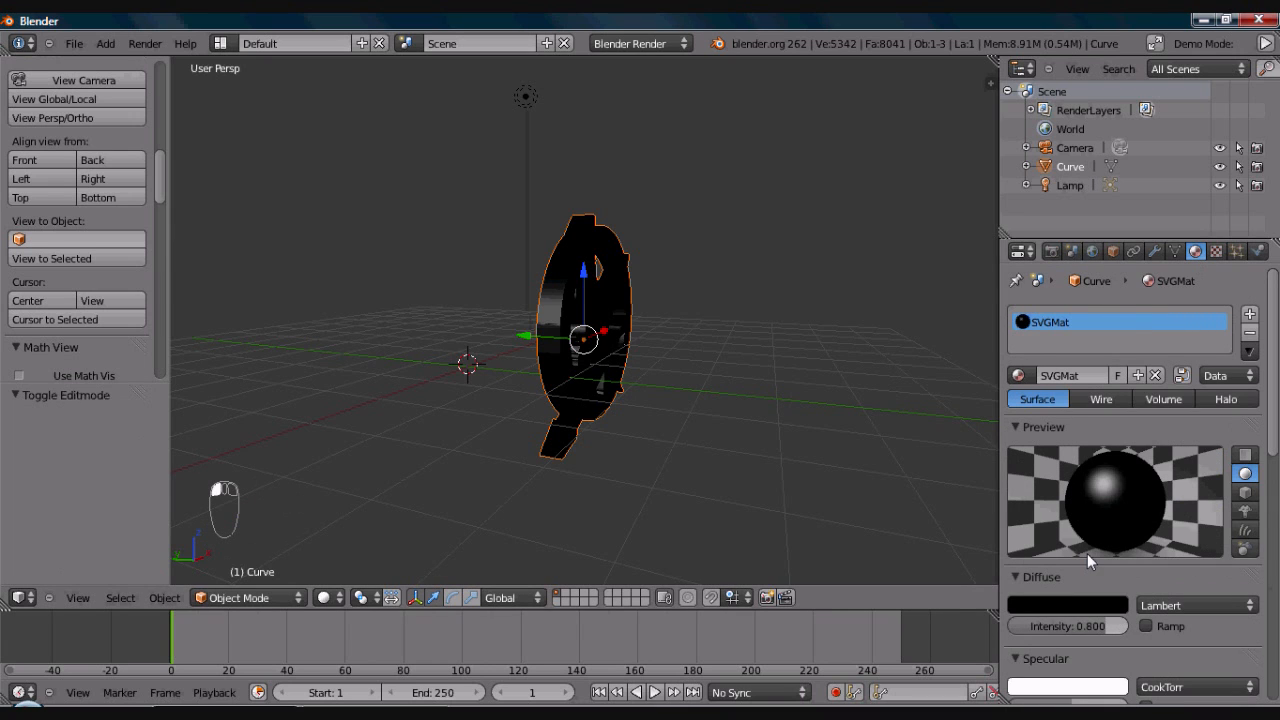
pyautogui.scroll(-2, 1275, 437)
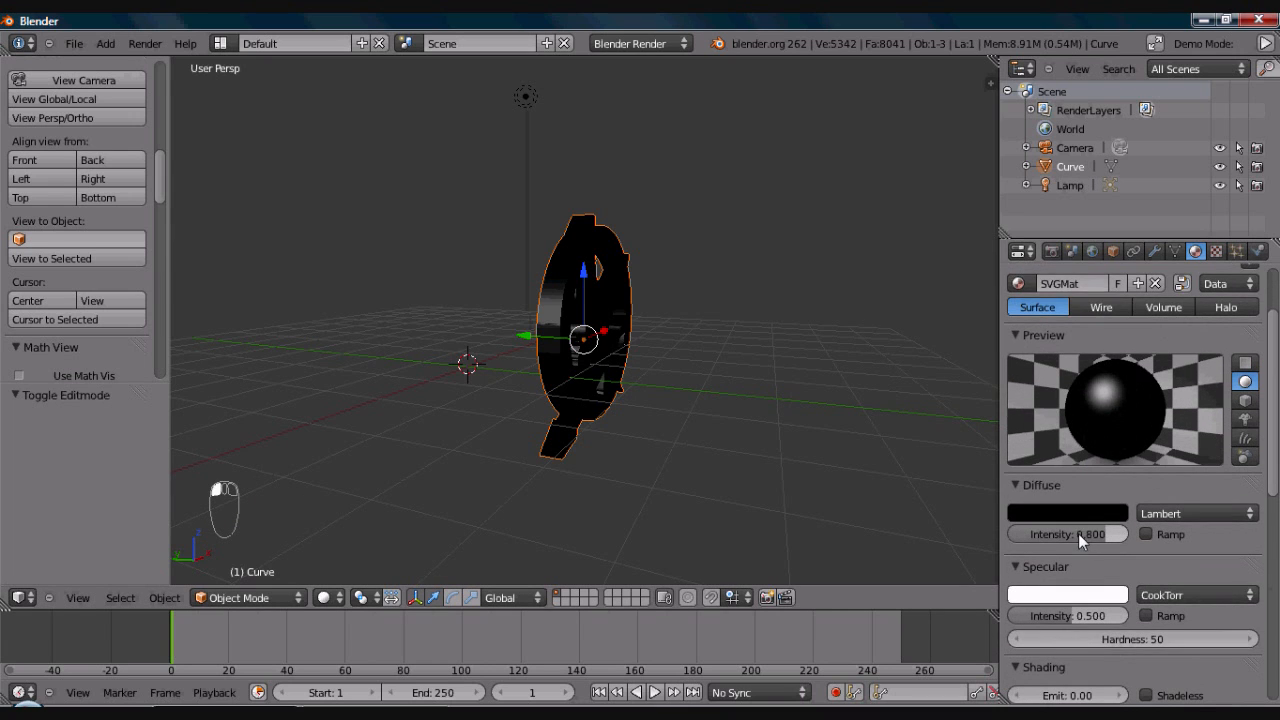
pyautogui.click(1078, 515)
pyautogui.click(1113, 312)
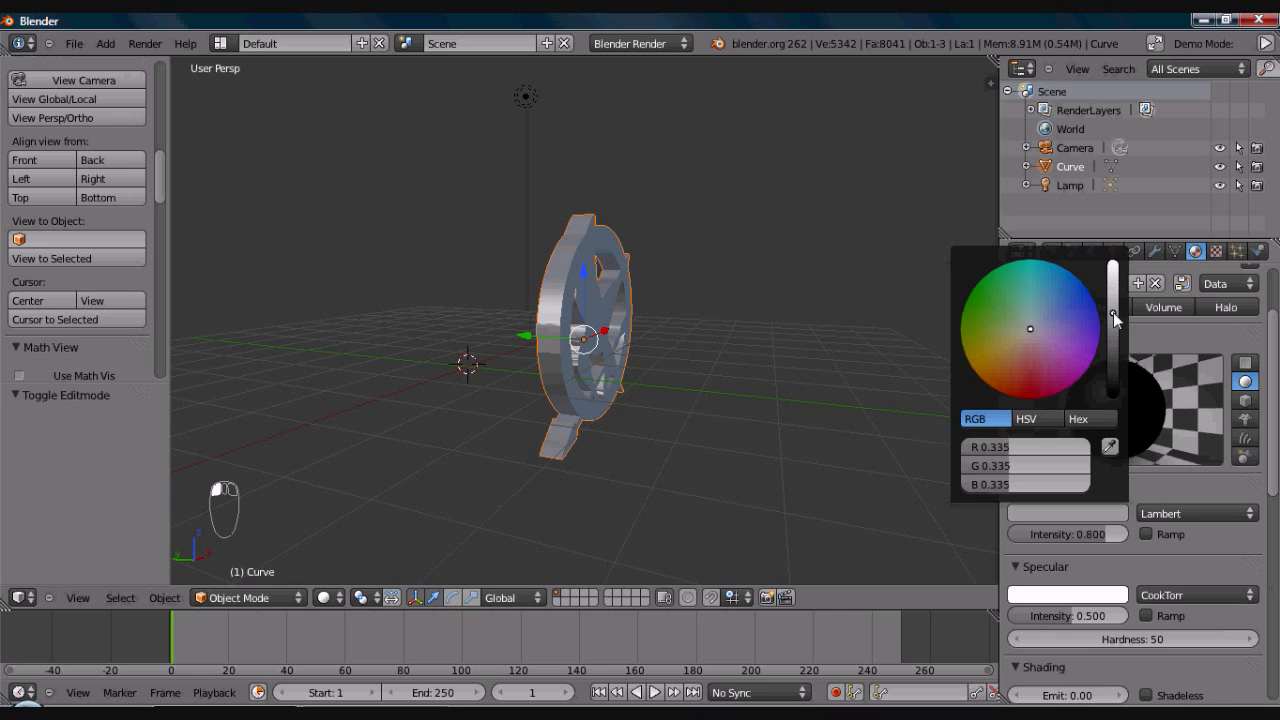
pyautogui.click(1115, 308)
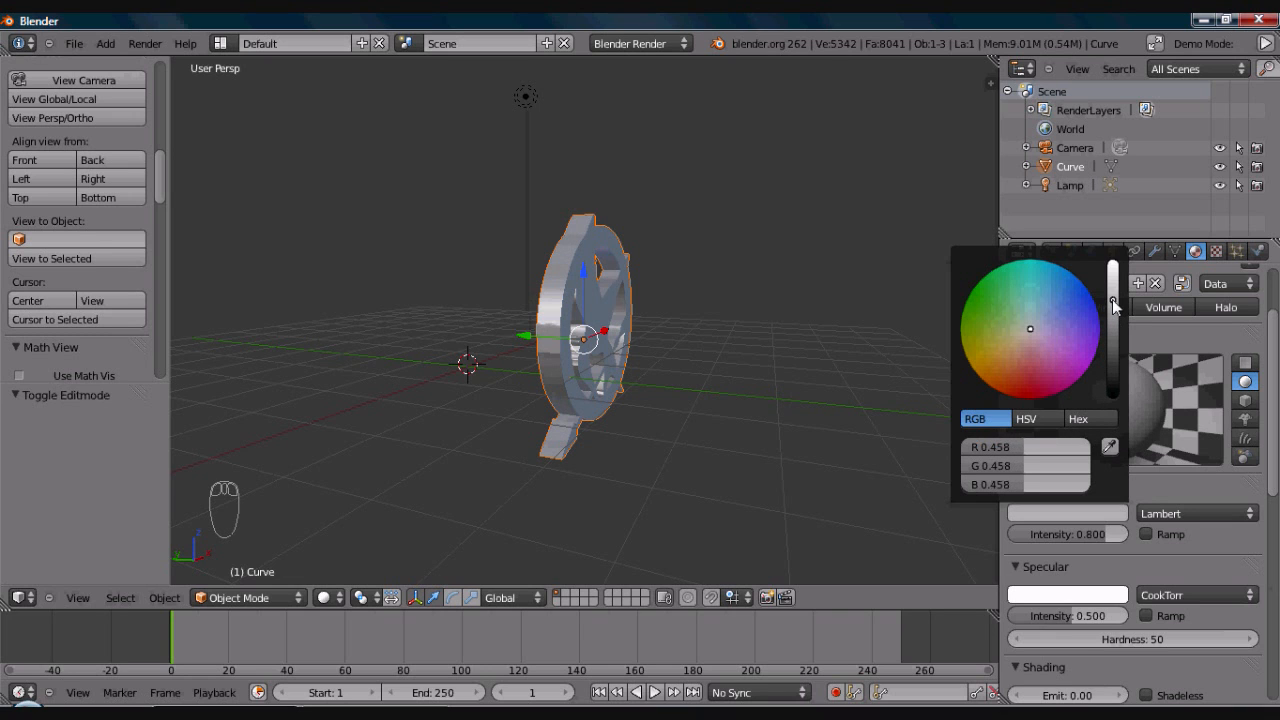
# - Add a new texture to the emblem's SVGMat material and set its type to Image or Movie
pyautogui.moveTo(750, 362); pyautogui.dragTo(622, 309, button='middle')
pyautogui.moveTo(652, 292)
pyautogui.mouseDown(button='middle')
pyautogui.moveTo(650, 312)
pyautogui.moveTo(594, 309)
pyautogui.moveTo(660, 320)
pyautogui.moveTo(660, 287)
pyautogui.mouseUp(button='middle')
pyautogui.scroll(2, 601, 306)
pyautogui.scroll(-2, 660, 288)
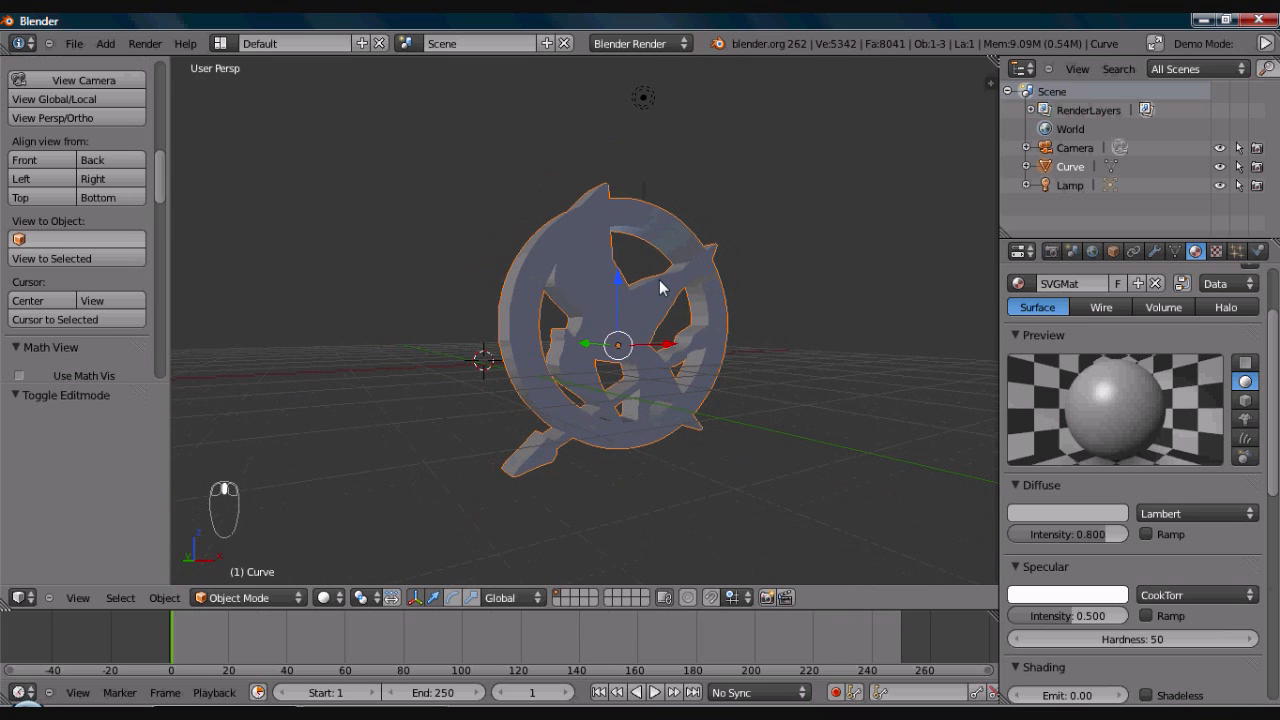
pyautogui.moveTo(760, 340); pyautogui.dragTo(740, 320, button='middle')
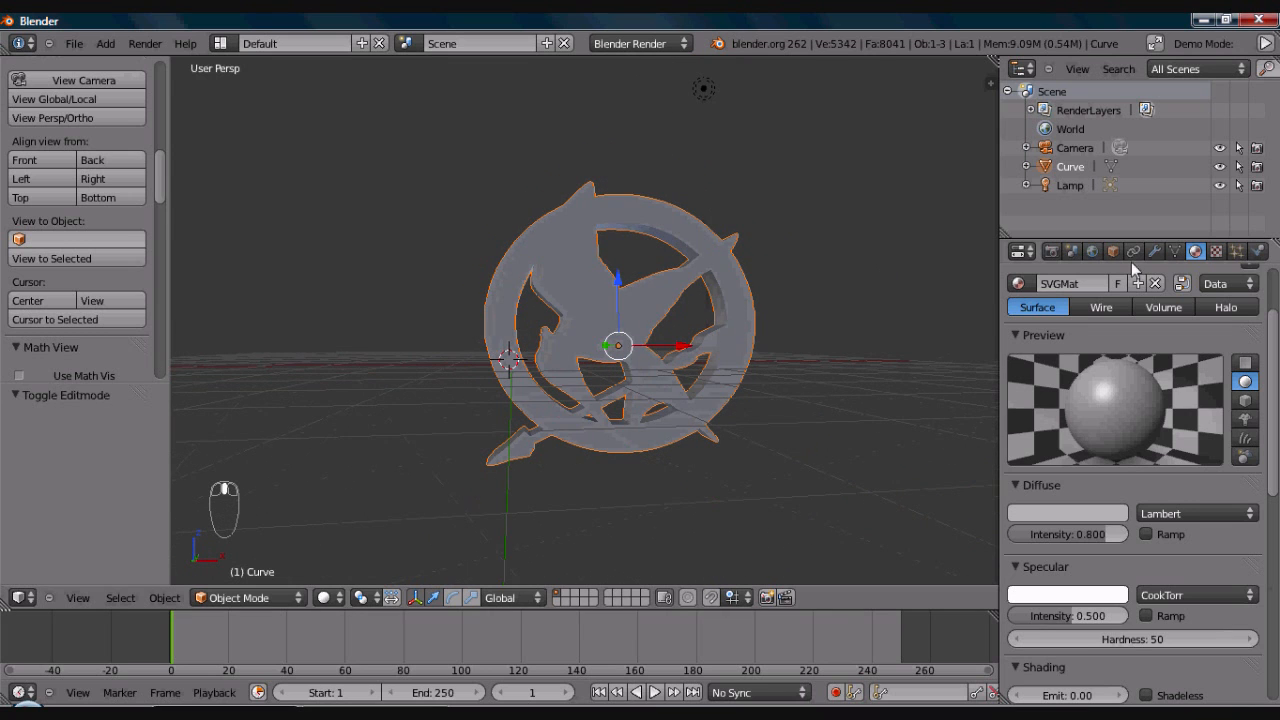
pyautogui.click(1216, 251)
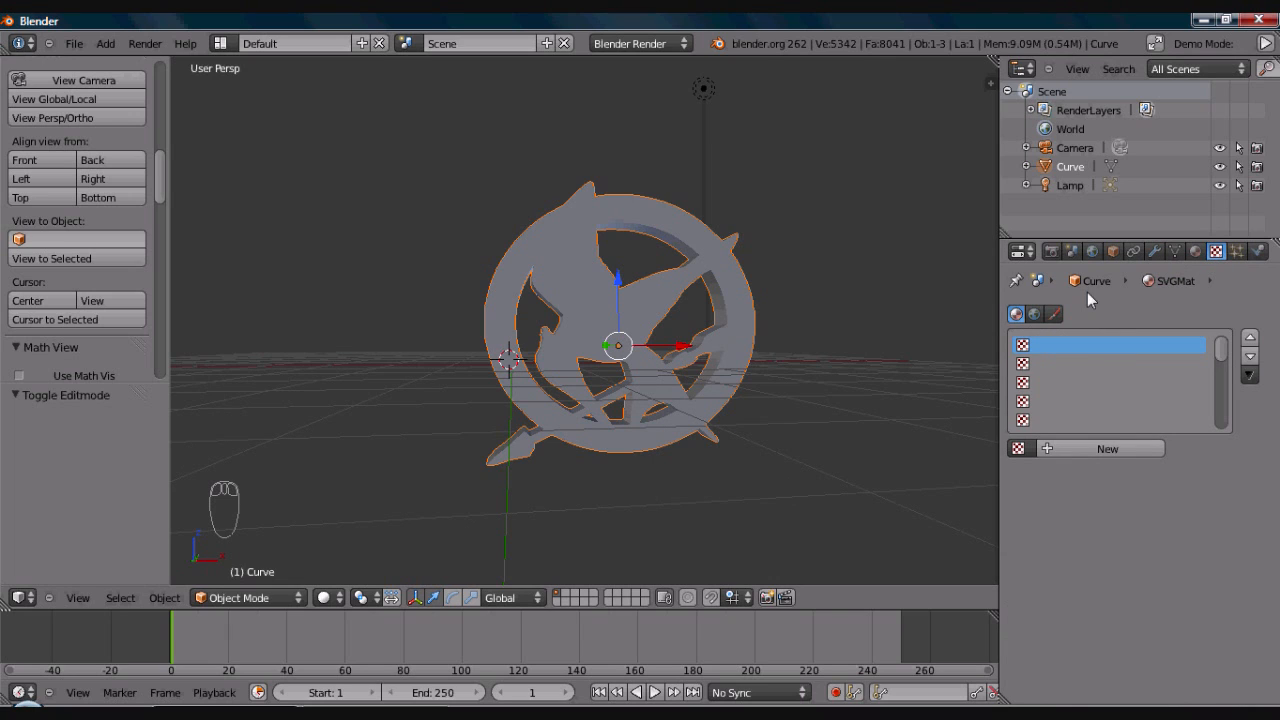
pyautogui.click(1069, 447)
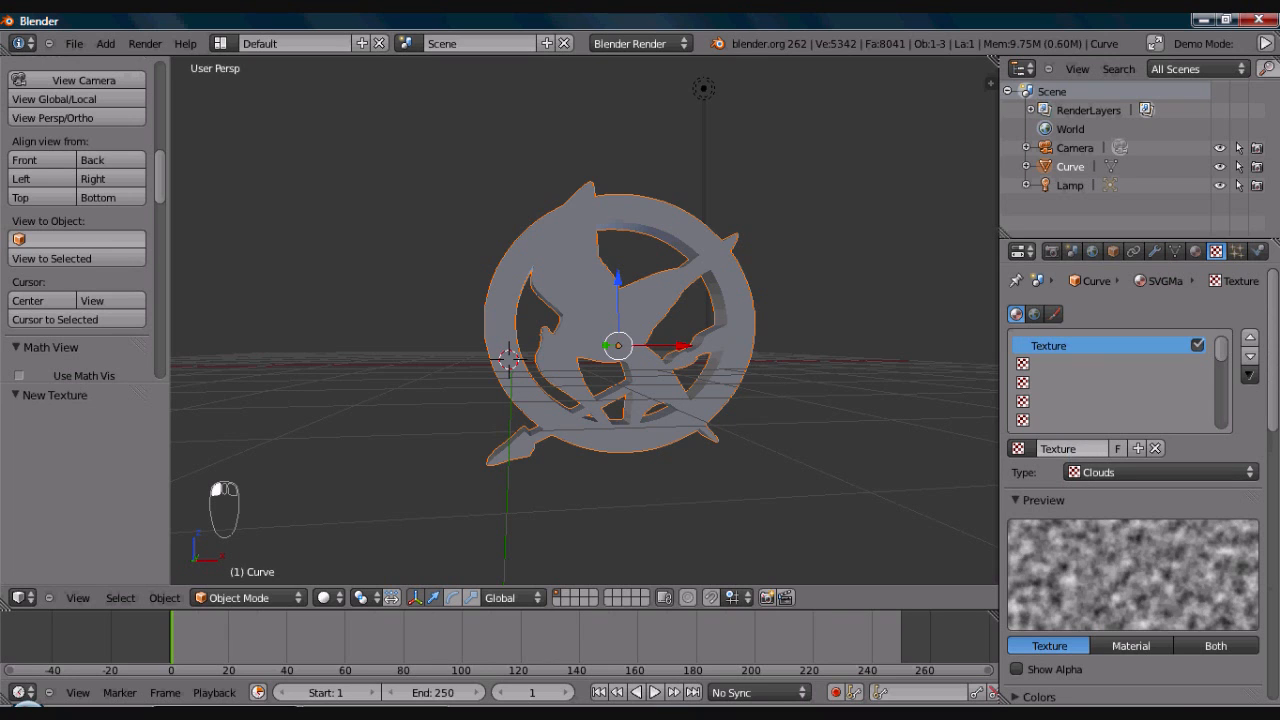
pyautogui.click(1137, 471)
pyautogui.click(1119, 352)
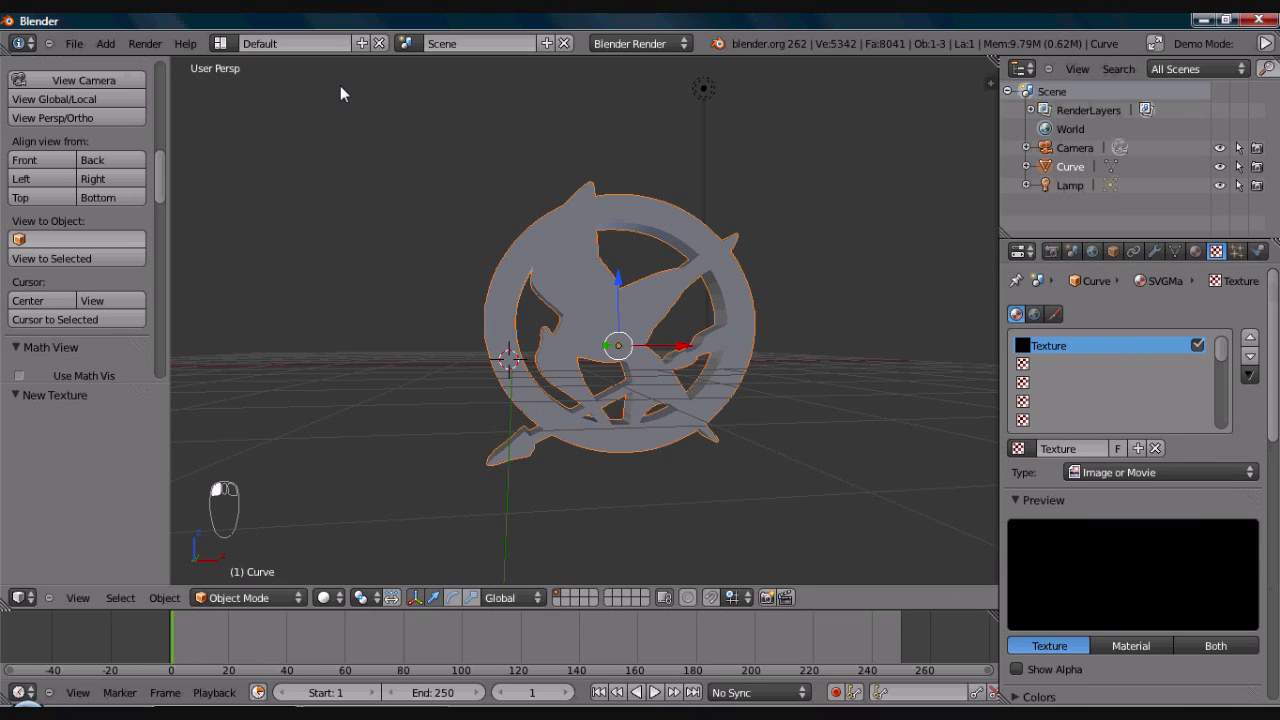
# - Switch the screen layout to UV Editing for working on the emblem mesh
pyautogui.click(221, 44)
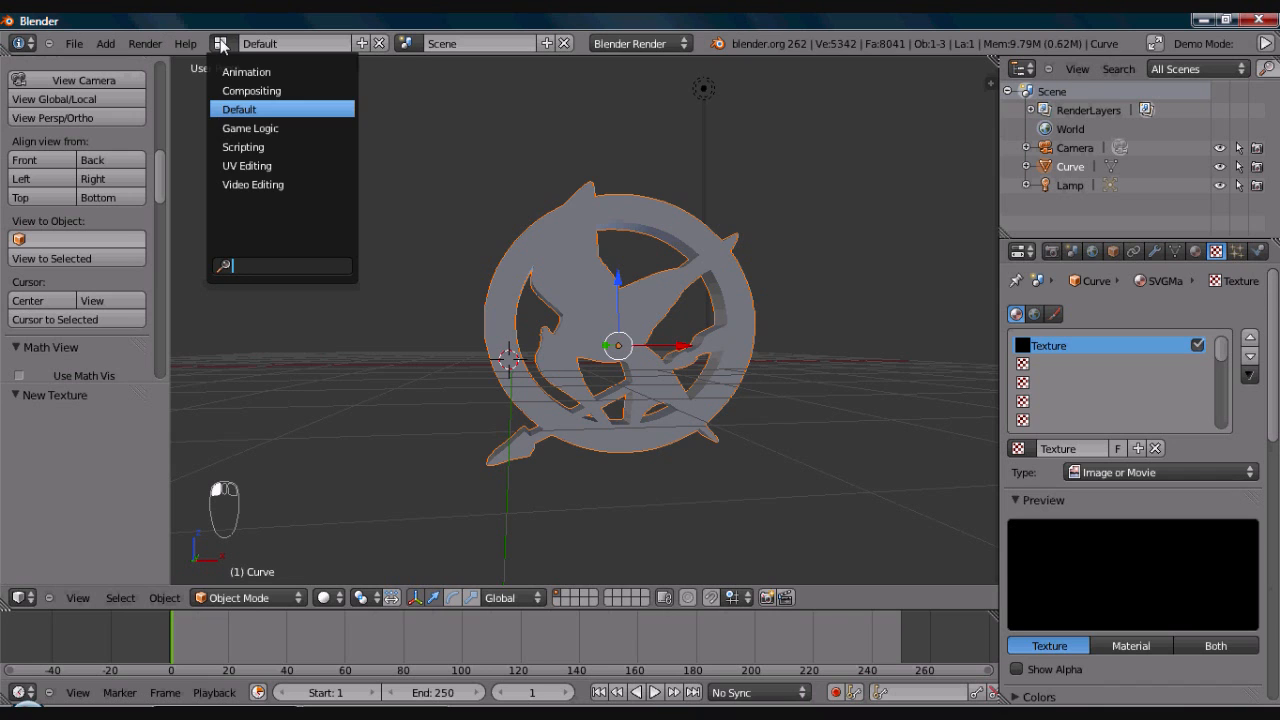
pyautogui.click(247, 166)
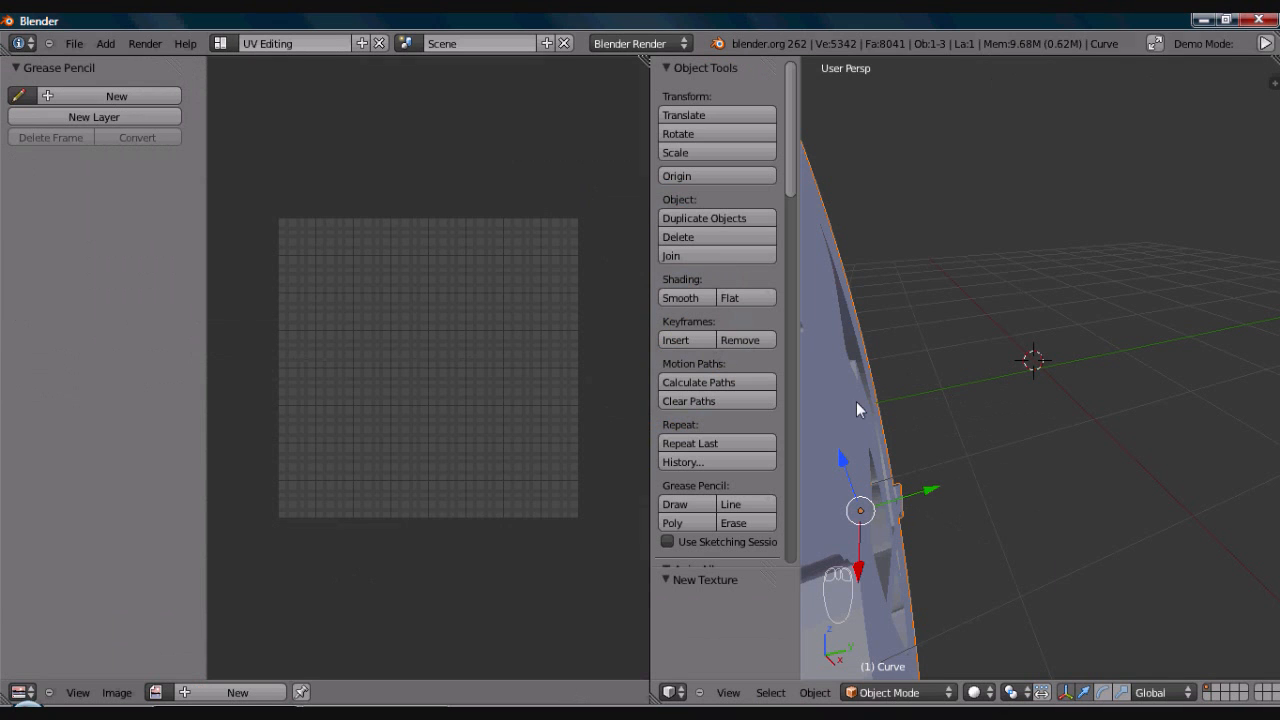
pyautogui.press('KP_1')
pyautogui.keyDown('shift'); pyautogui.moveTo(979, 370); pyautogui.dragTo(933, 390, button='middle'); pyautogui.keyUp('shift')
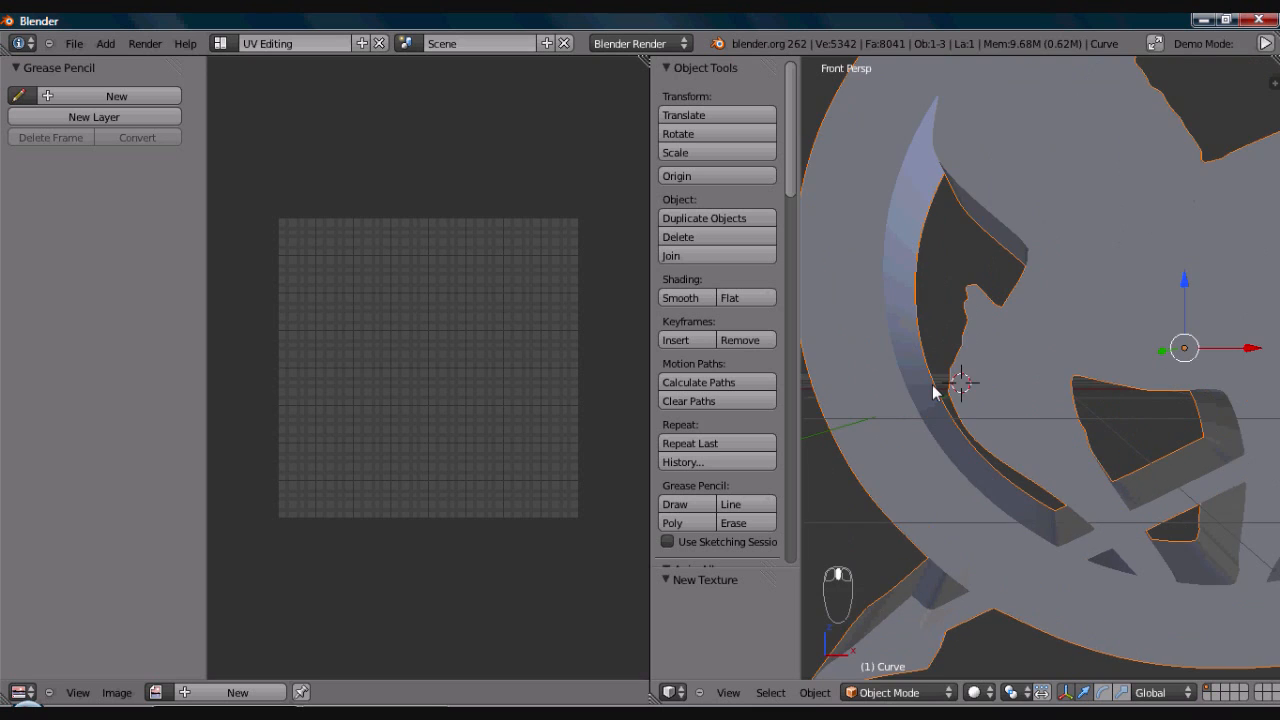
pyautogui.scroll(-5, 933, 390)
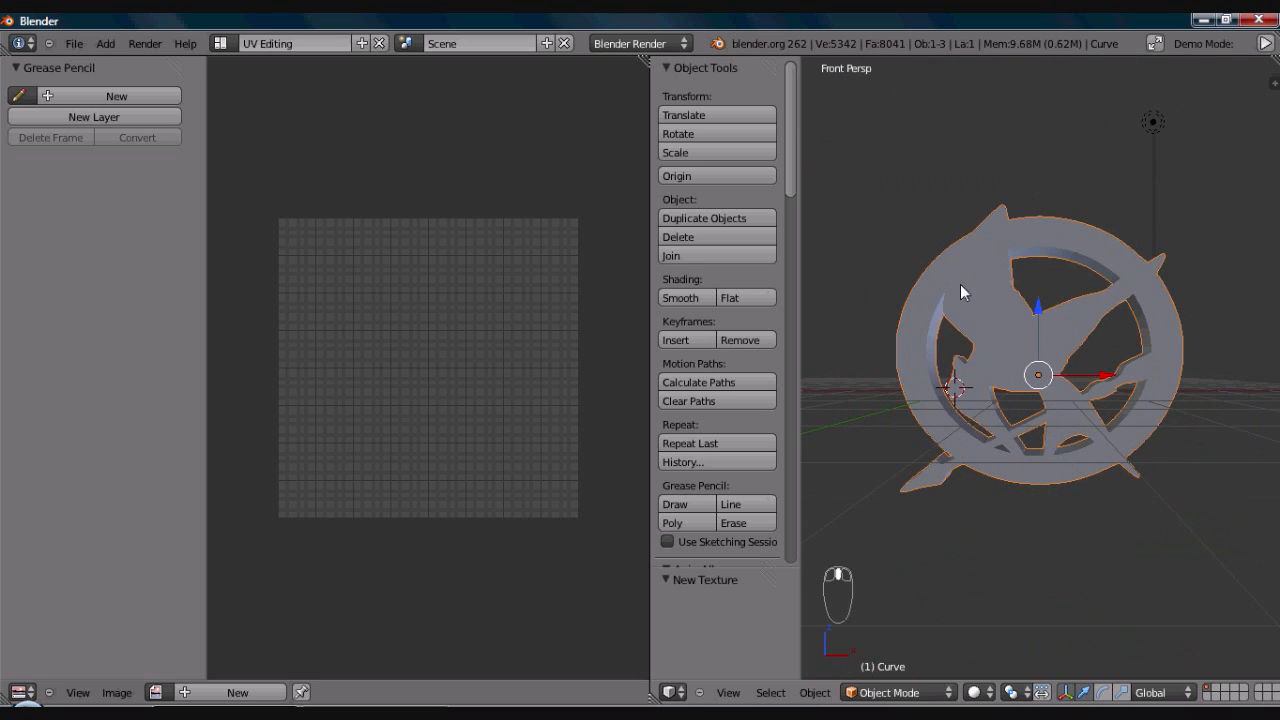
# - Select the whole emblem mesh in Edit Mode and unwrap it with Project from View (Bounds)
pyautogui.press('Tab')
pyautogui.press('a')
pyautogui.press('a')
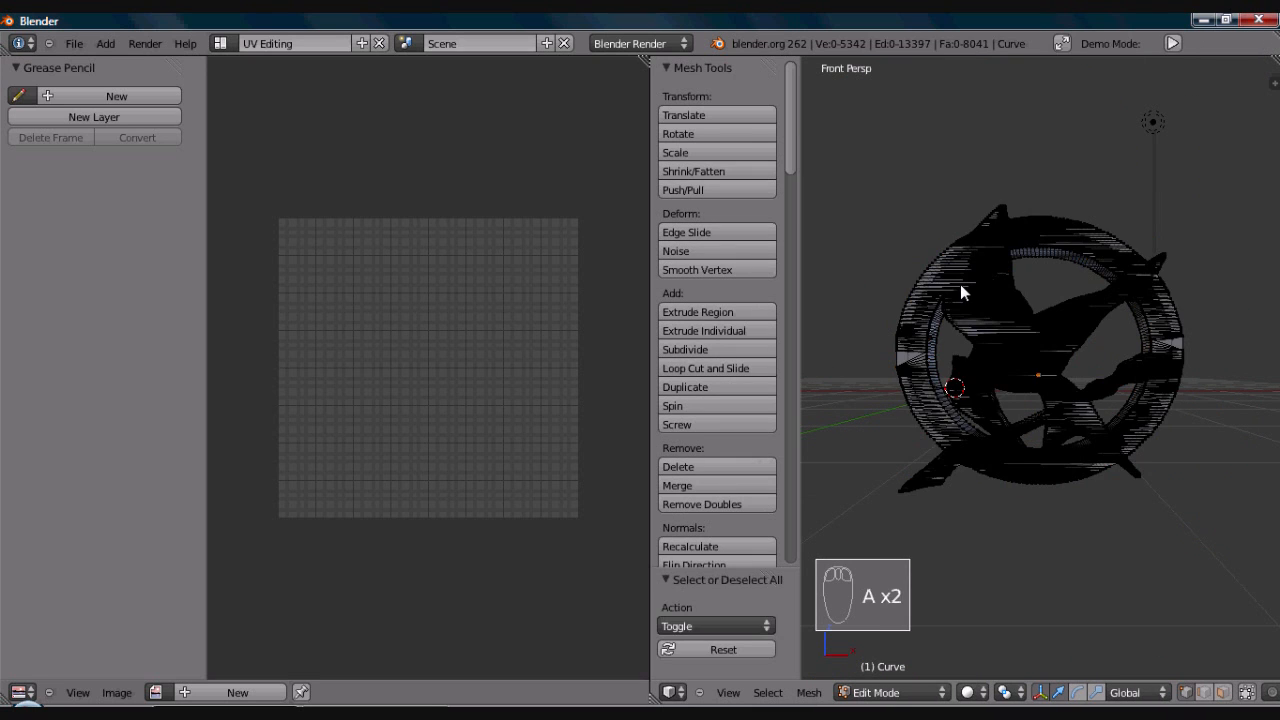
pyautogui.press('a')
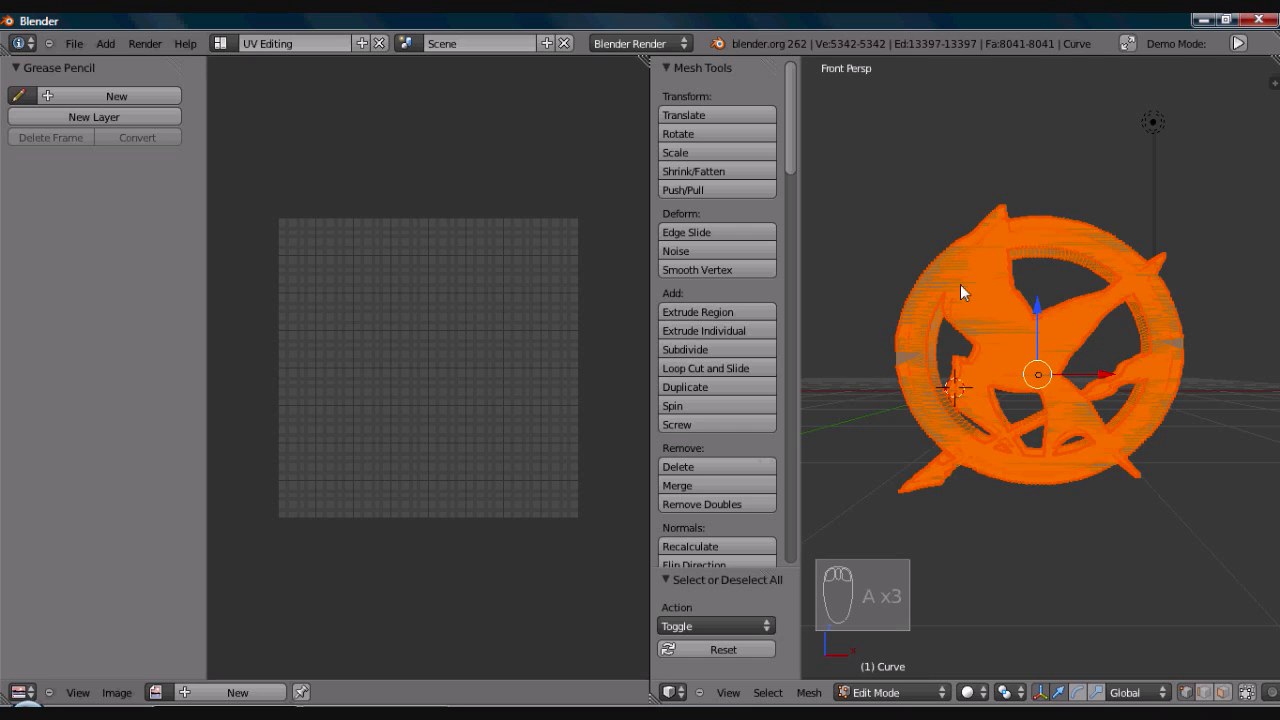
pyautogui.press('u')
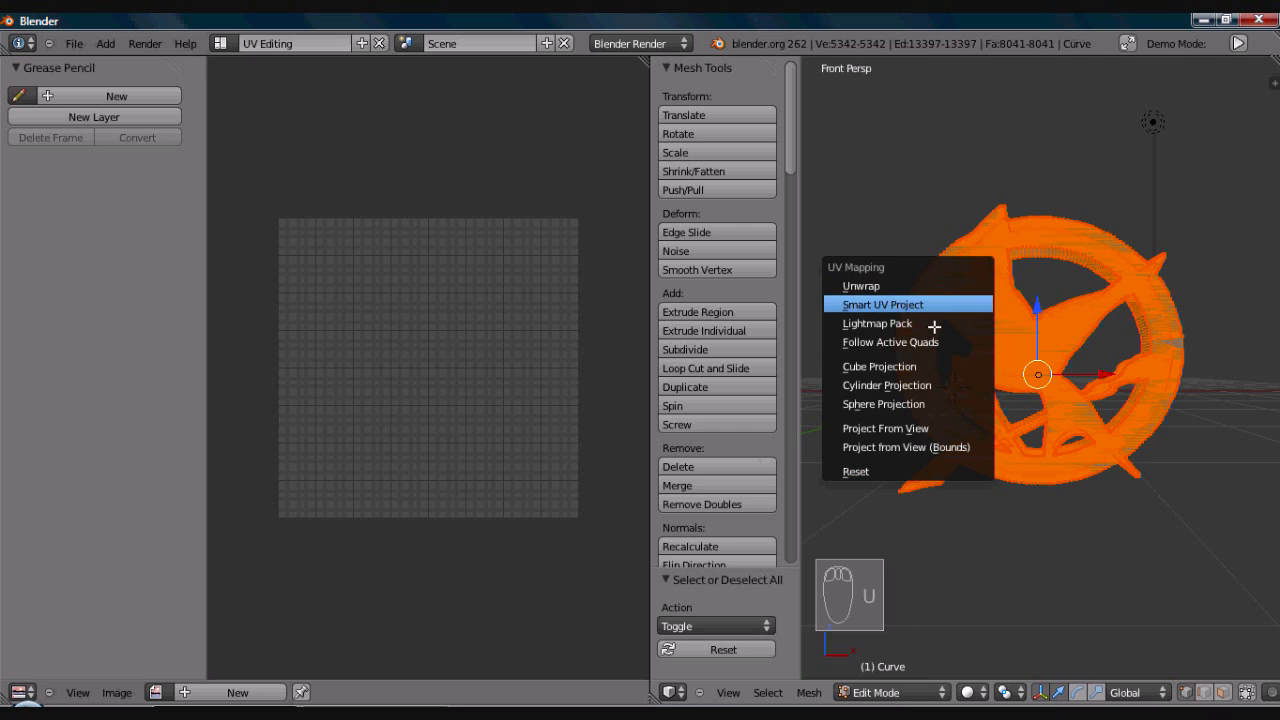
pyautogui.click(892, 448)
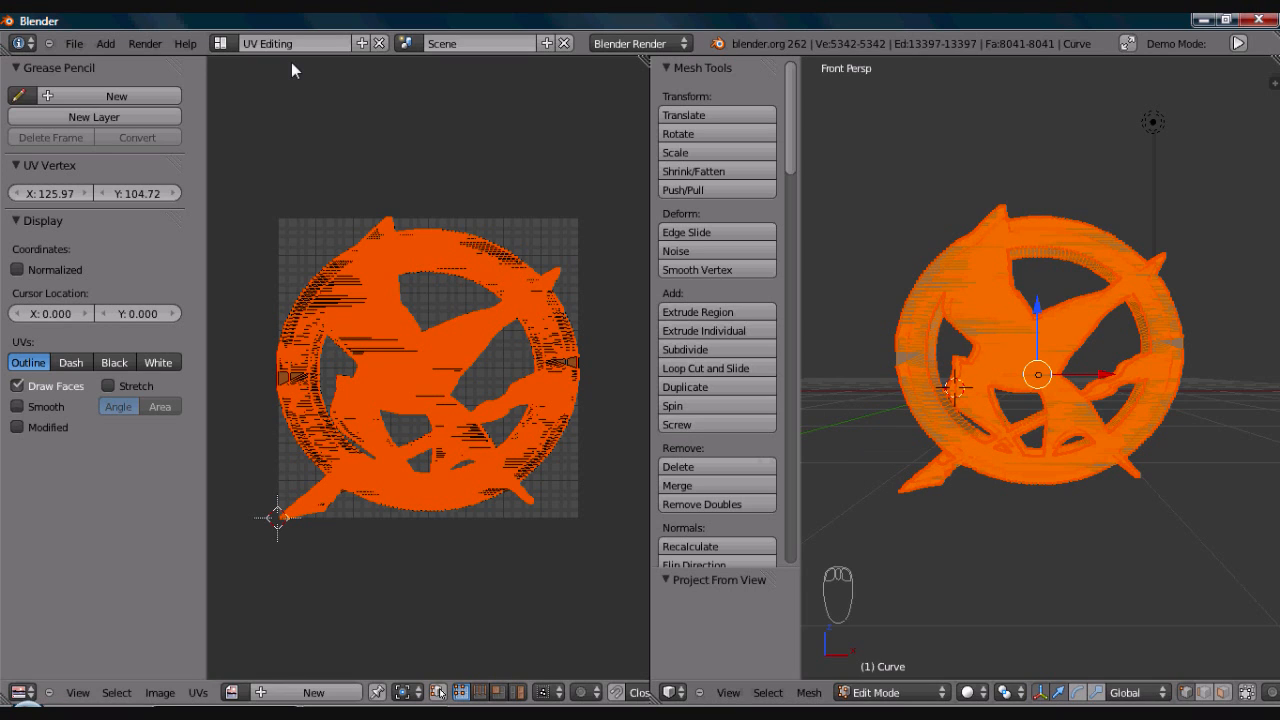
# - Switch the screen layout back to Default, review the SVGMat material settings and return to its texture settings
pyautogui.click(219, 43)
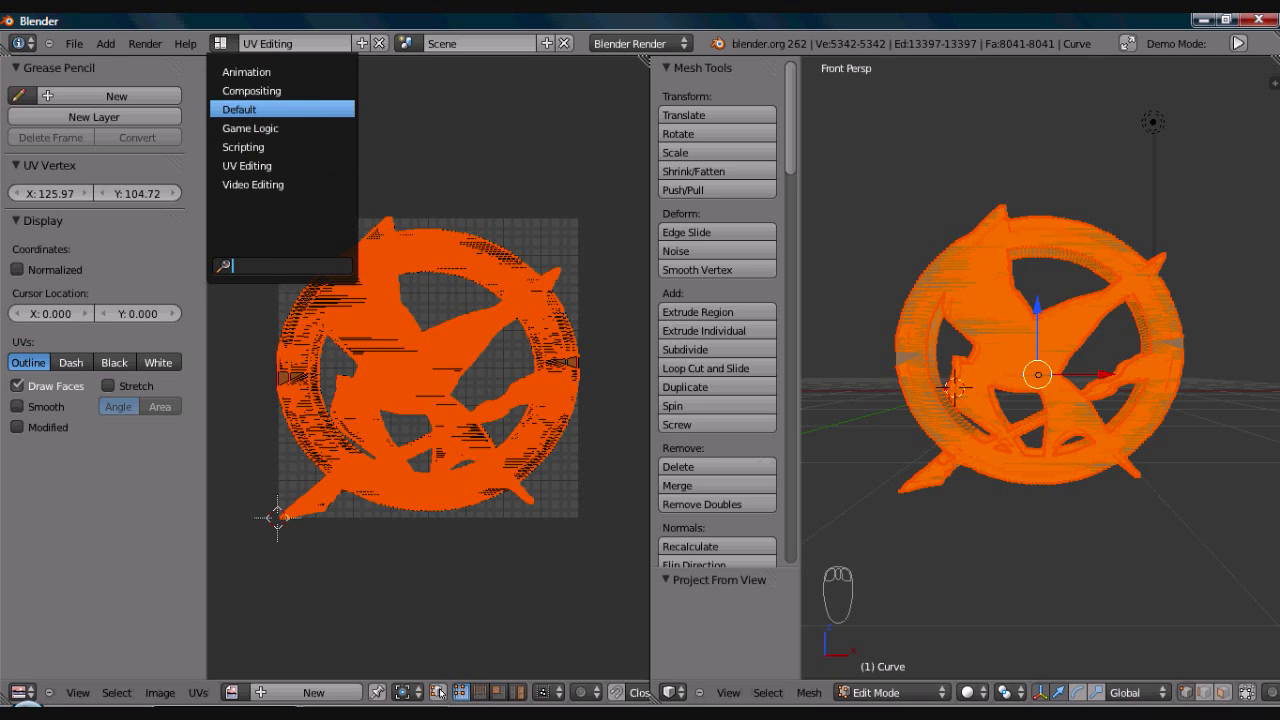
pyautogui.click(260, 109)
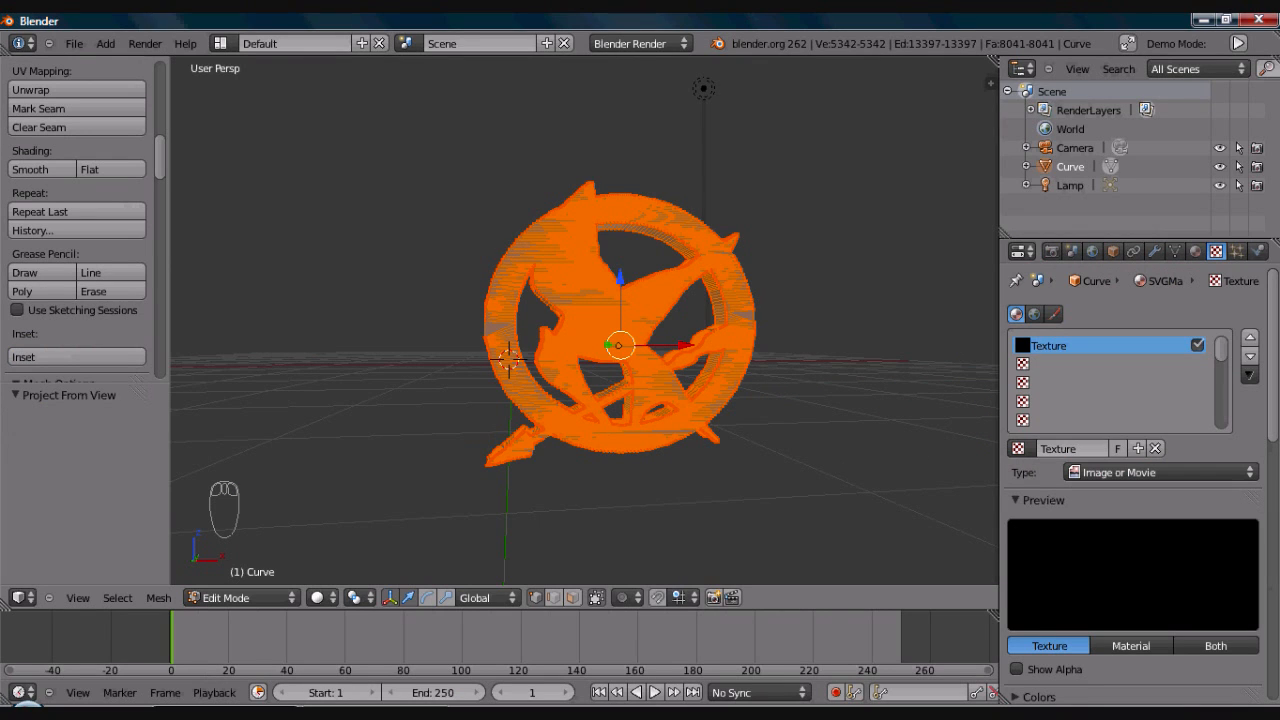
pyautogui.click(1196, 252)
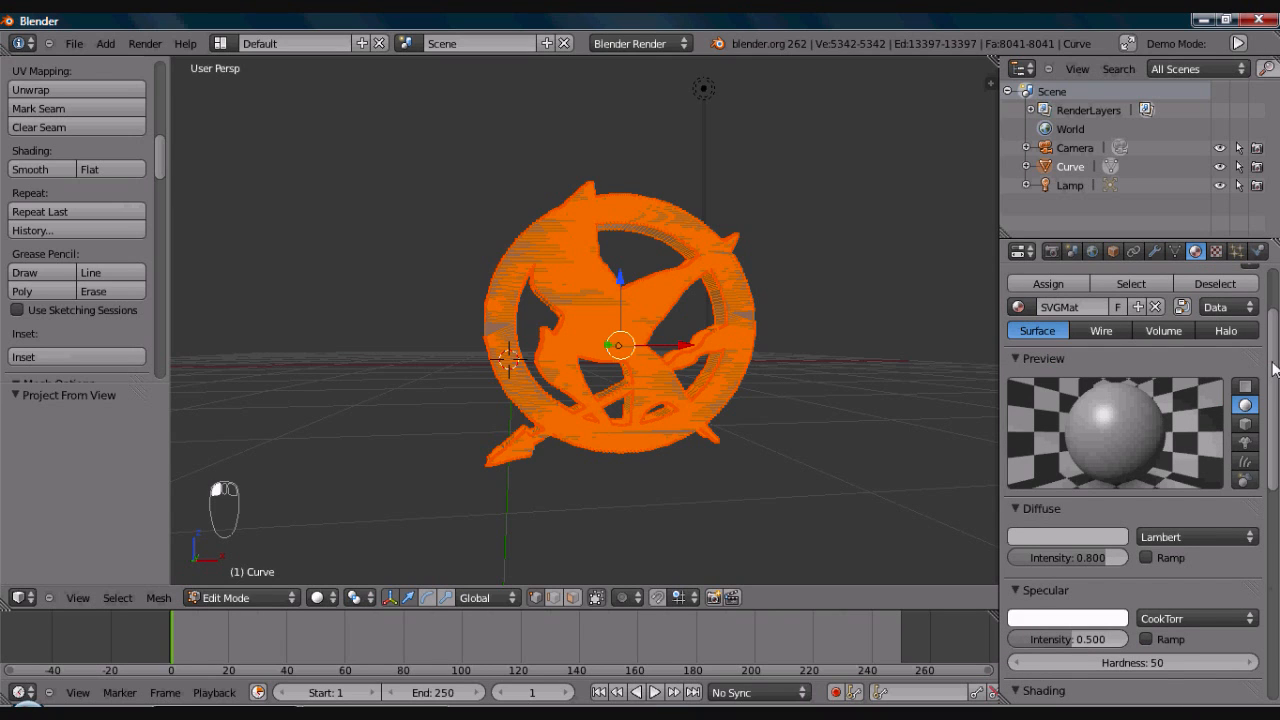
pyautogui.moveTo(1273, 368); pyautogui.dragTo(1273, 370)
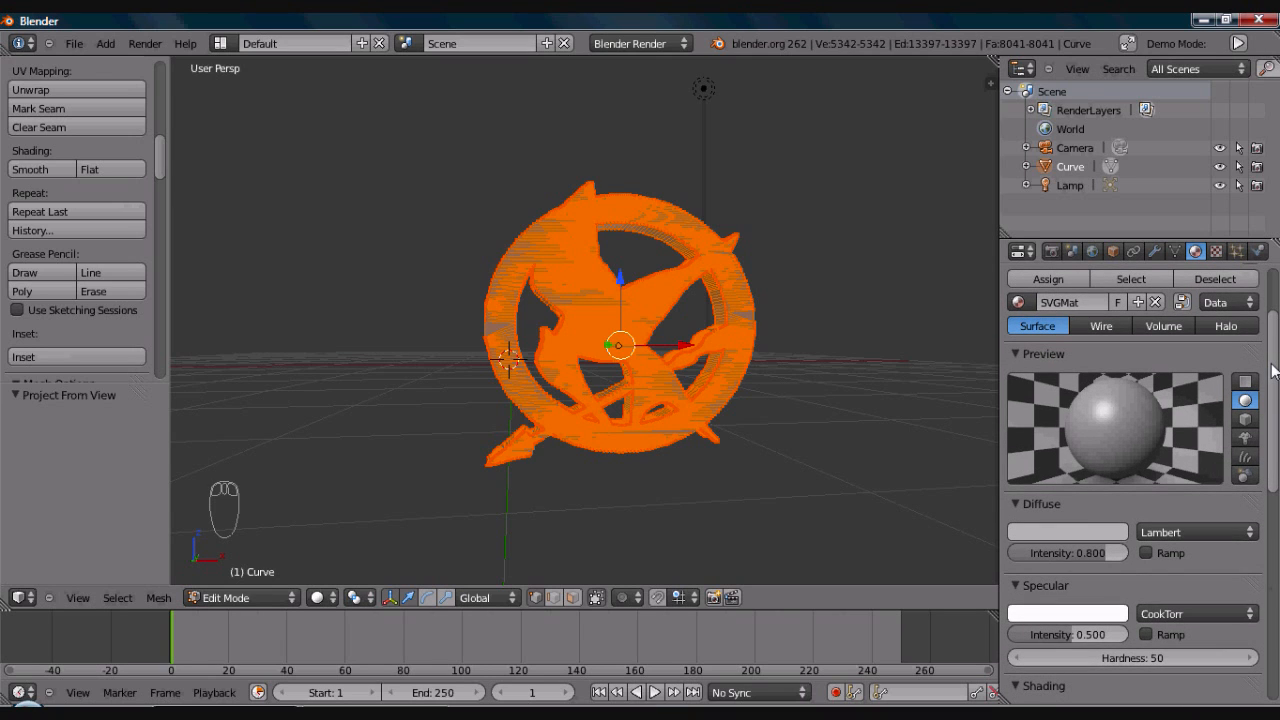
pyautogui.scroll(3, 1273, 380)
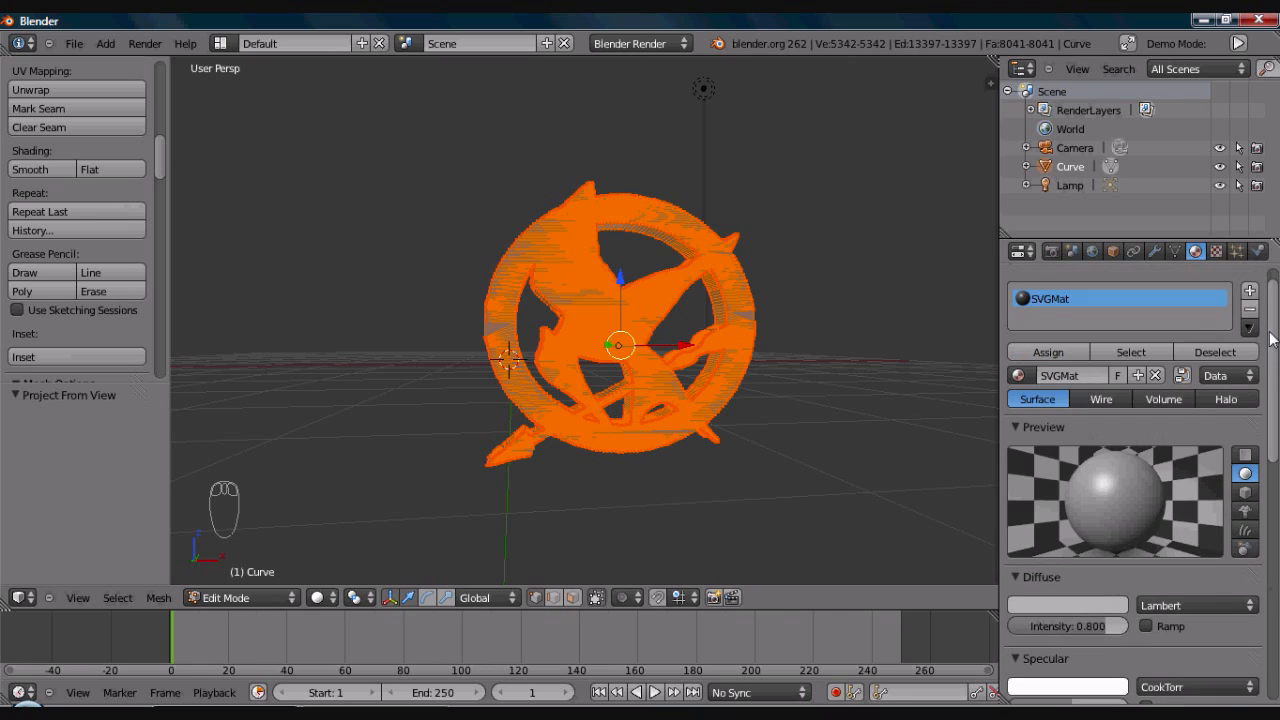
pyautogui.scroll(-4, 1274, 408)
pyautogui.moveTo(1273, 412); pyautogui.dragTo(1270, 310)
pyautogui.click(1217, 252)
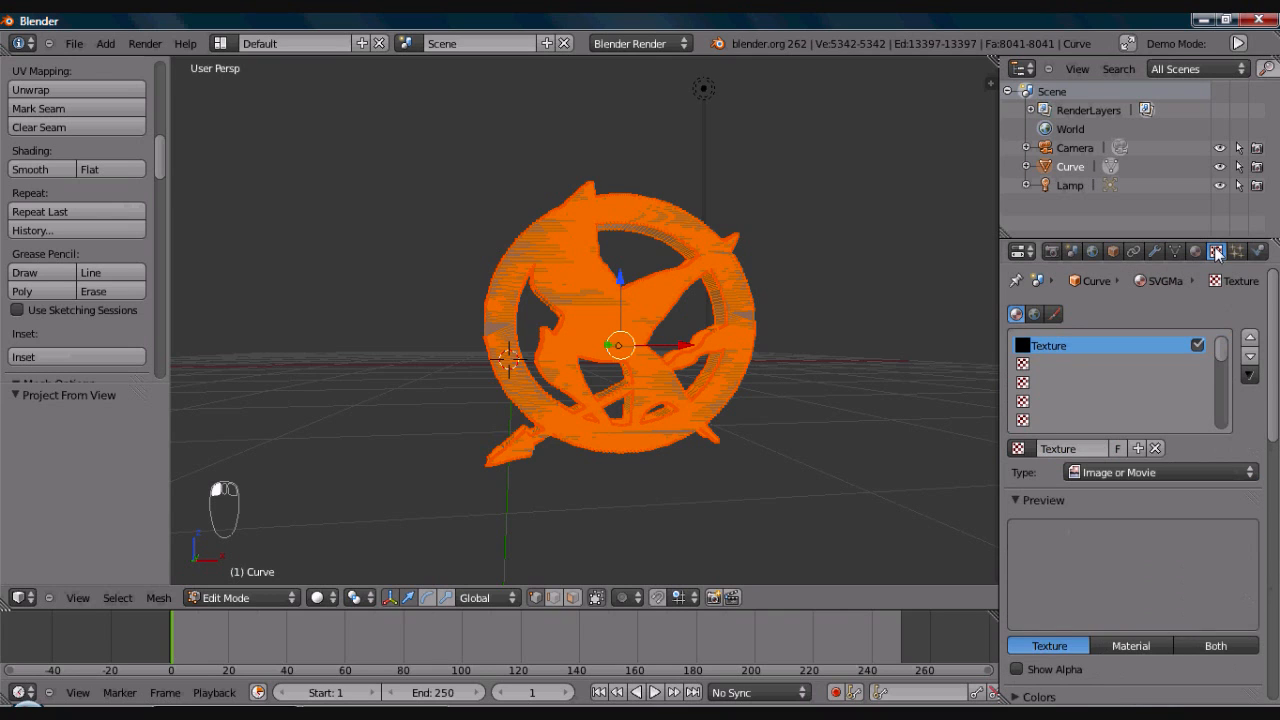
# - Set the texture preview to show both texture and material on a flat plane
pyautogui.scroll(-5, 1242, 460)
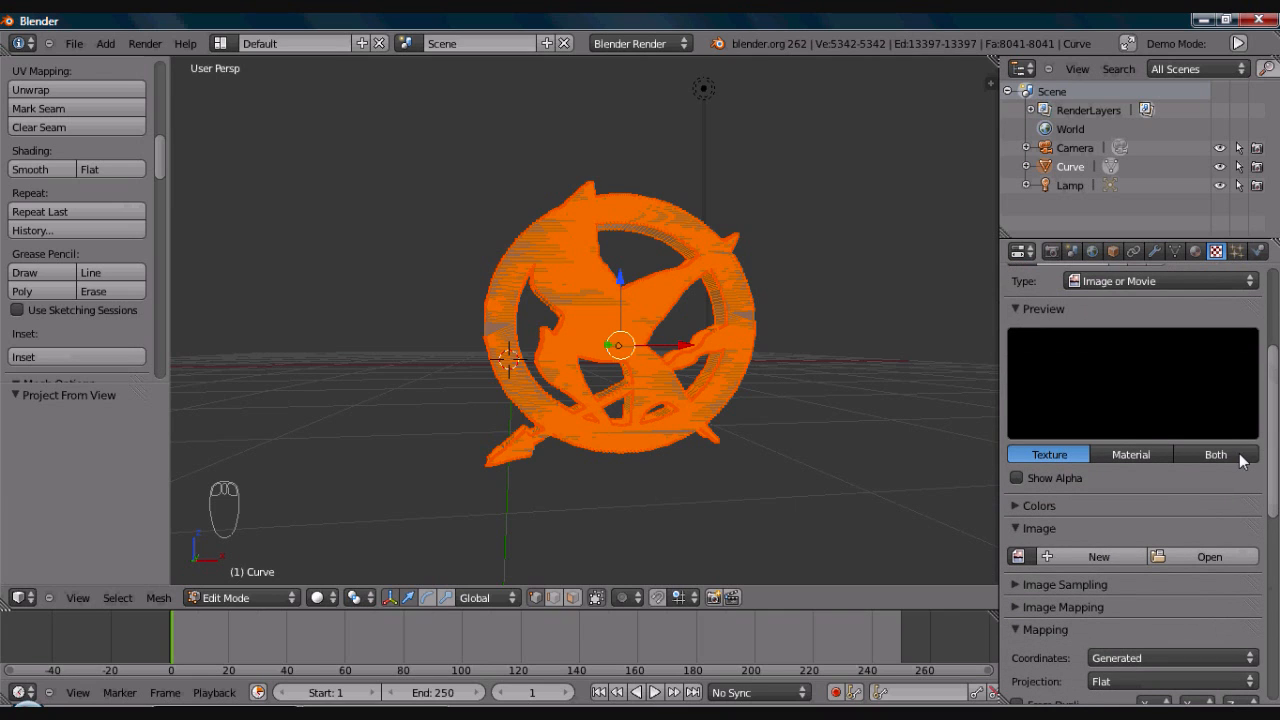
pyautogui.click(1215, 455)
pyautogui.click(1245, 337)
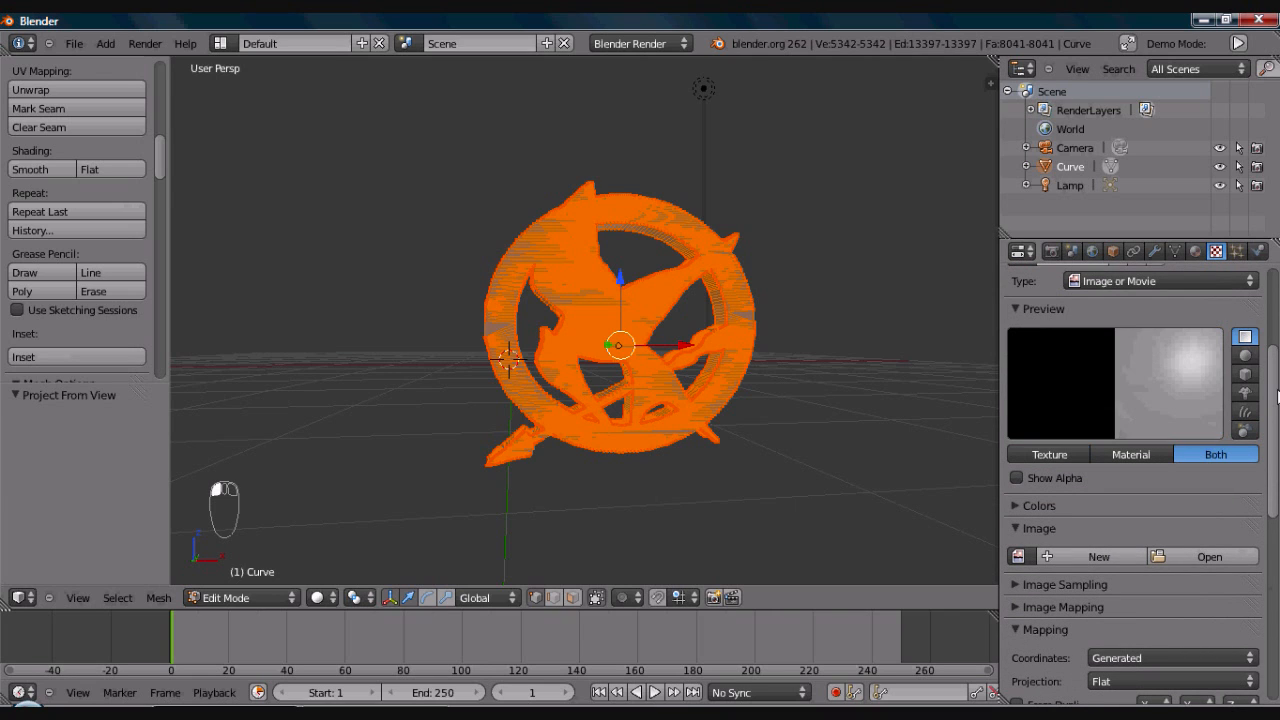
# - Load UVDiffuse.png from the UseableRefImages folder as the first texture's image
pyautogui.moveTo(1276, 399); pyautogui.dragTo(1238, 447)
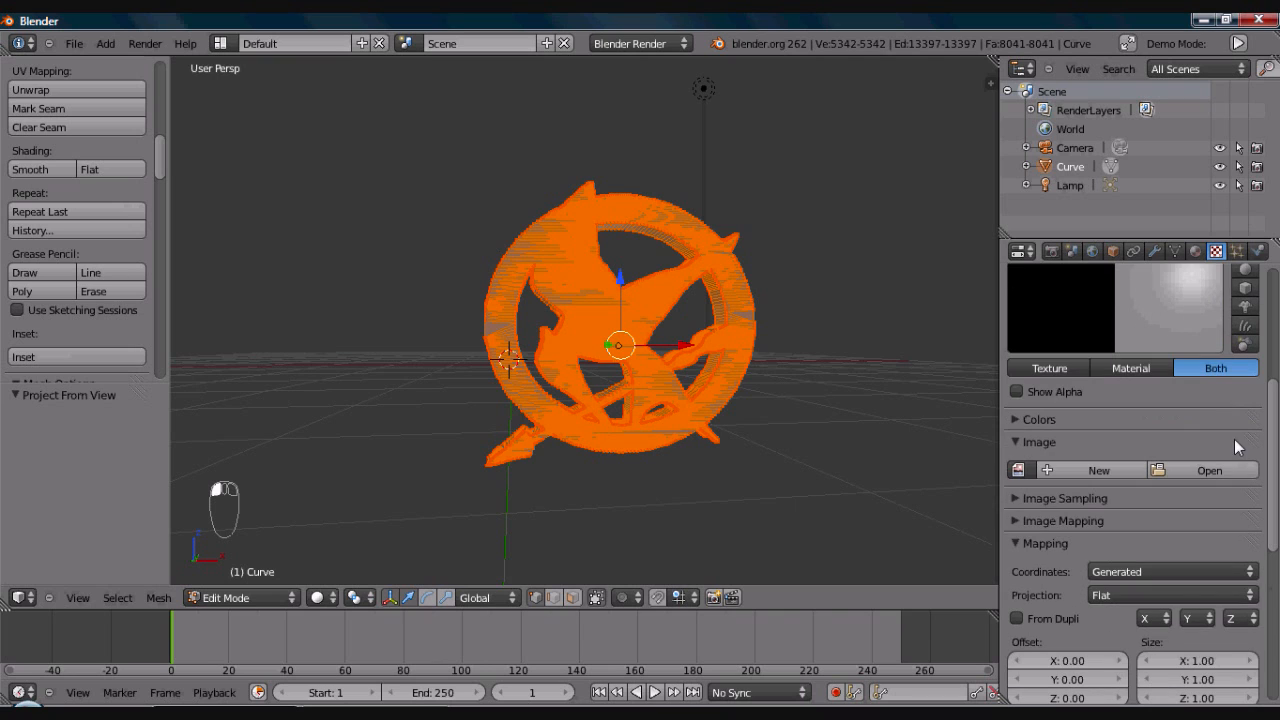
pyautogui.click(1215, 470)
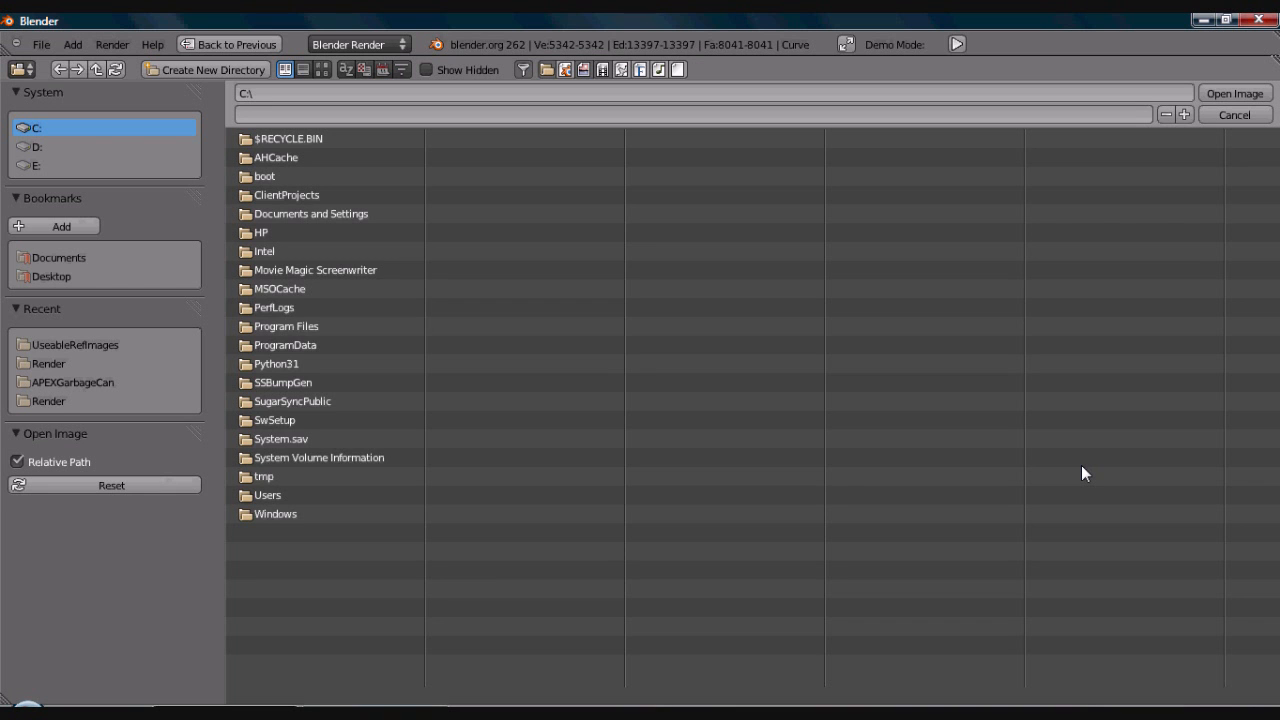
pyautogui.click(106, 344)
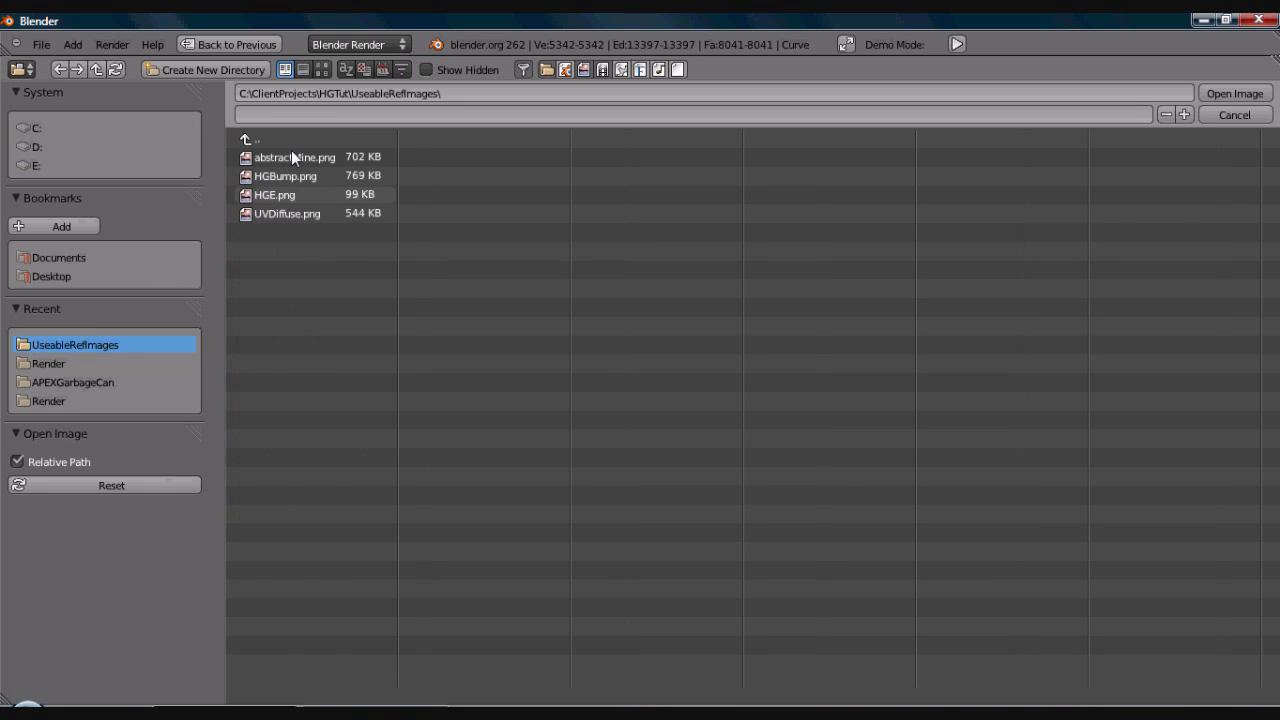
pyautogui.click(322, 69)
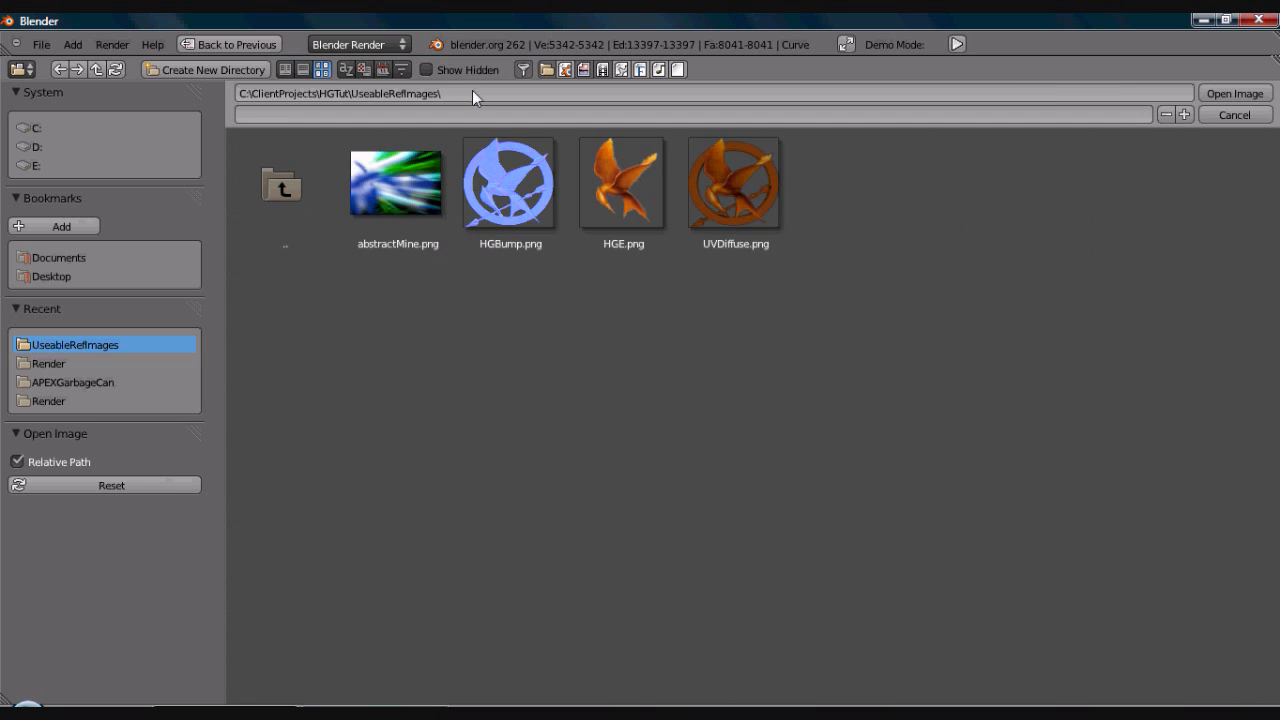
pyautogui.doubleClick(739, 199)
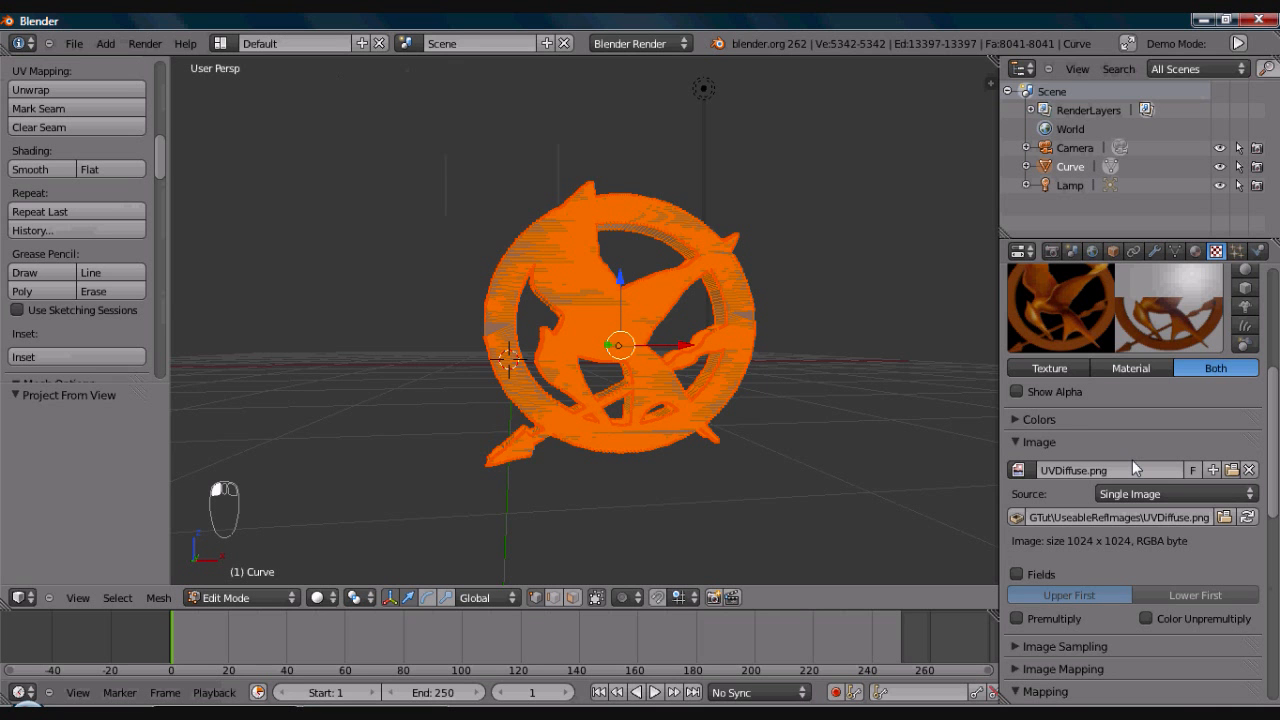
# - Enable Premultiply for the UVDiffuse.png image and collapse the image settings
pyautogui.scroll(-1, 1274, 440)
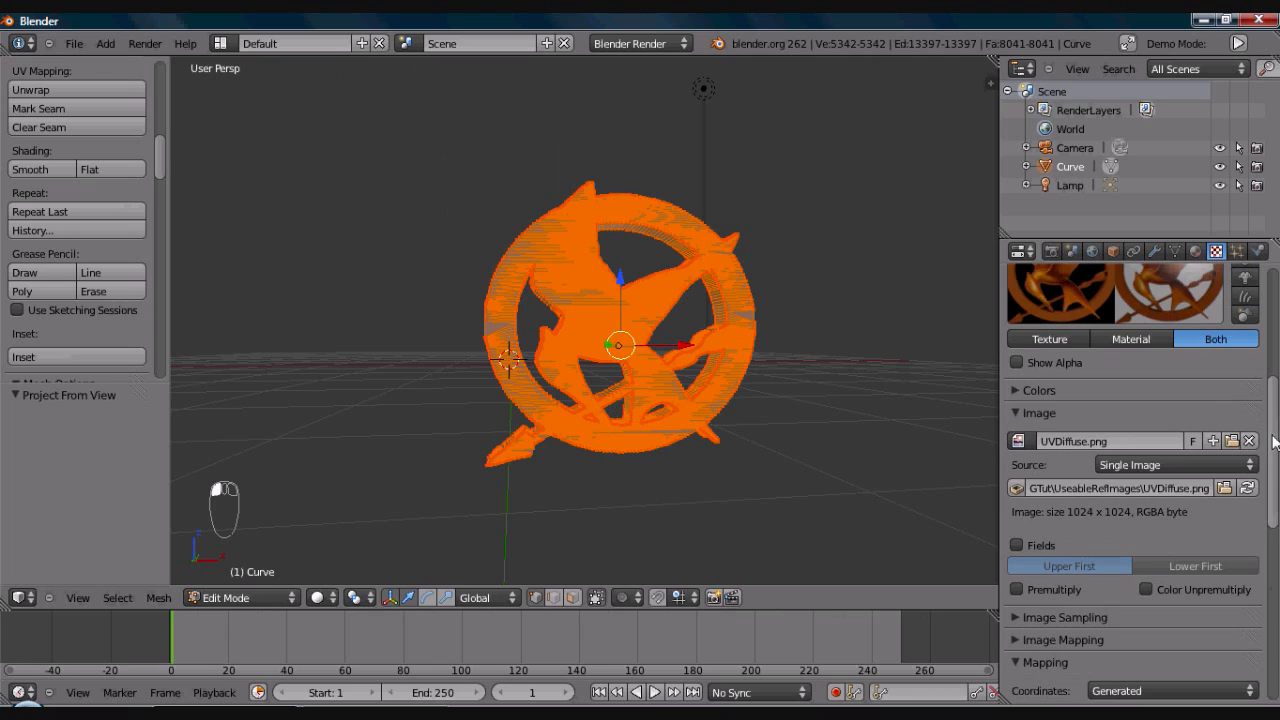
pyautogui.scroll(-1, 1274, 440)
pyautogui.click(1017, 572)
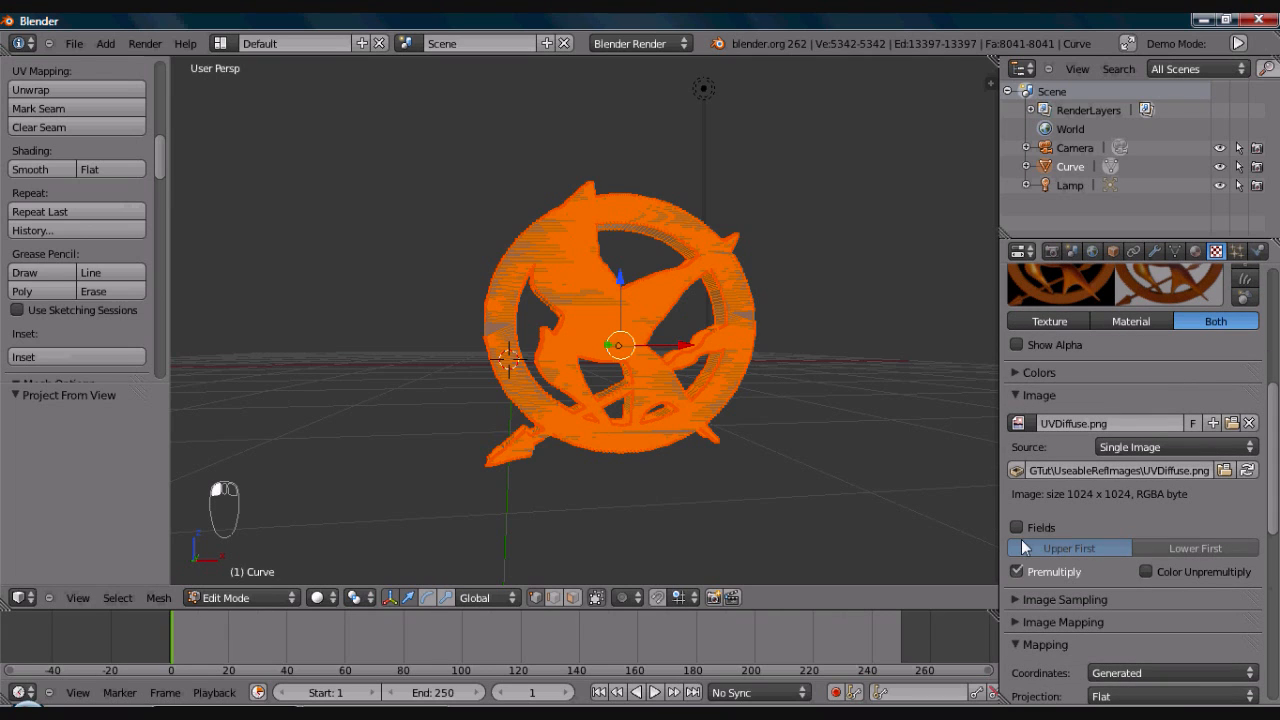
pyautogui.click(1014, 394)
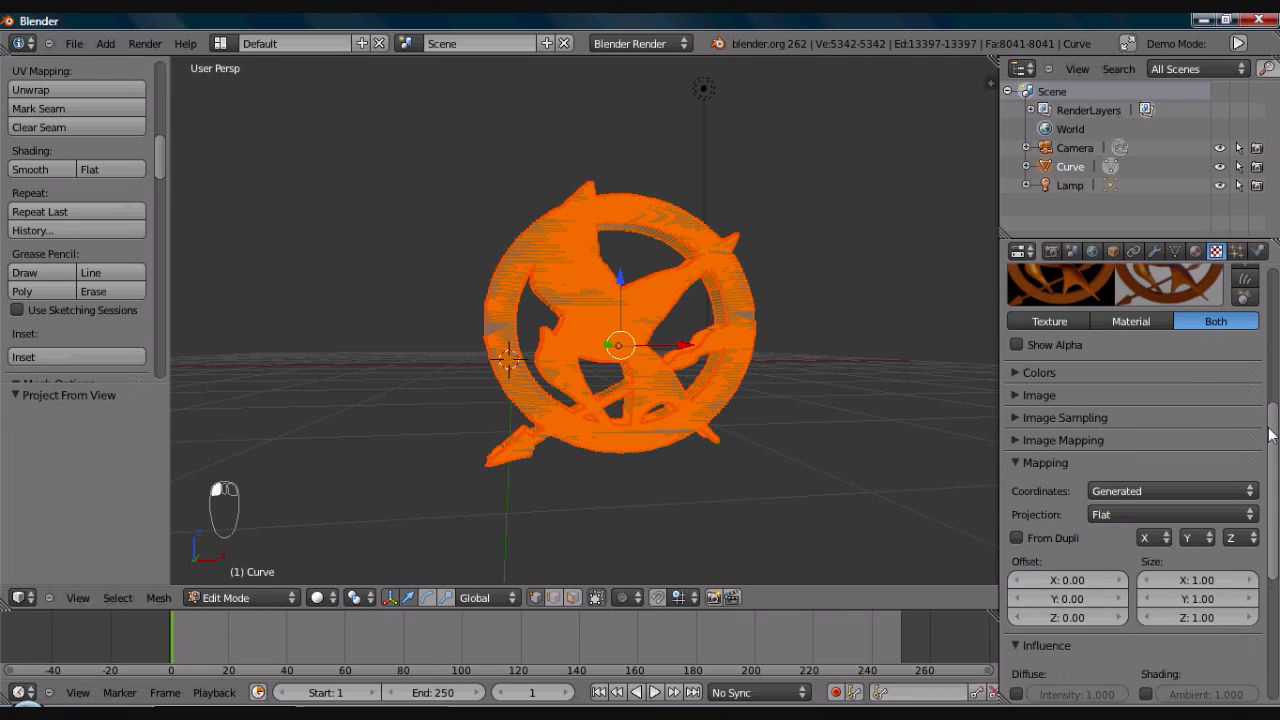
# - Set the first texture's mapping coordinates to UV, pick the emblem's UV map and collapse the mapping settings
pyautogui.click(1198, 490)
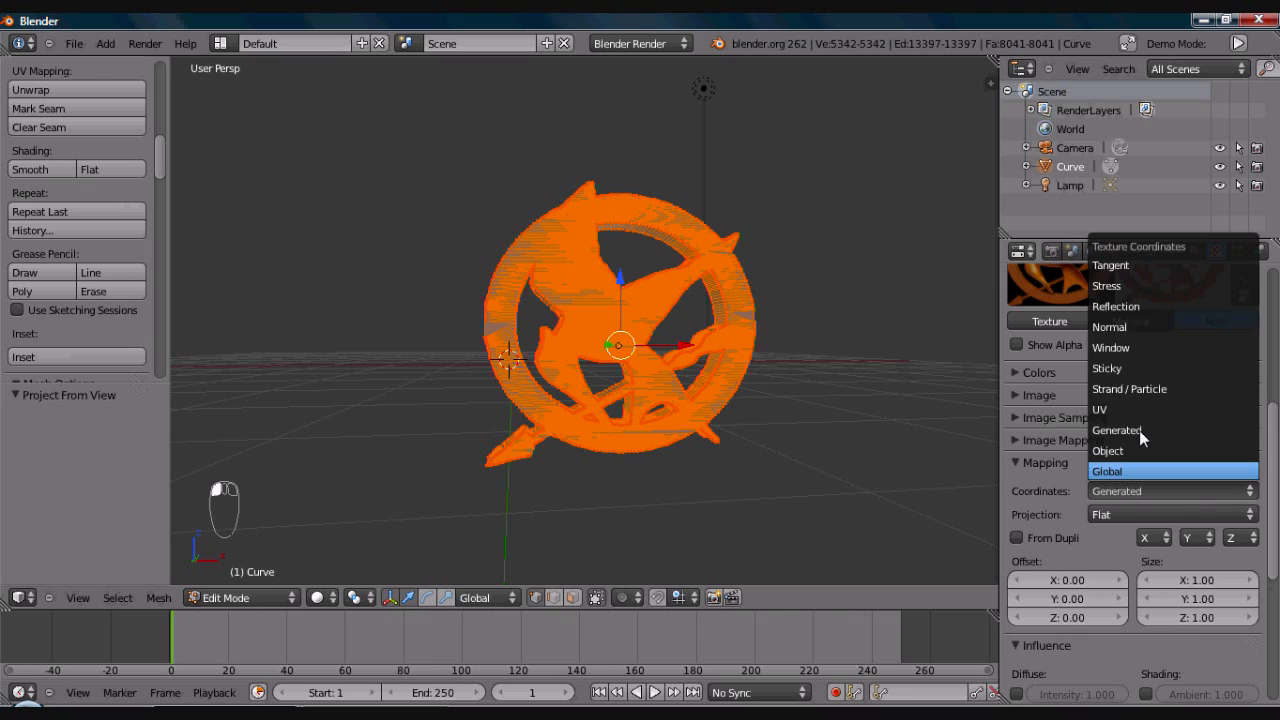
pyautogui.click(1111, 408)
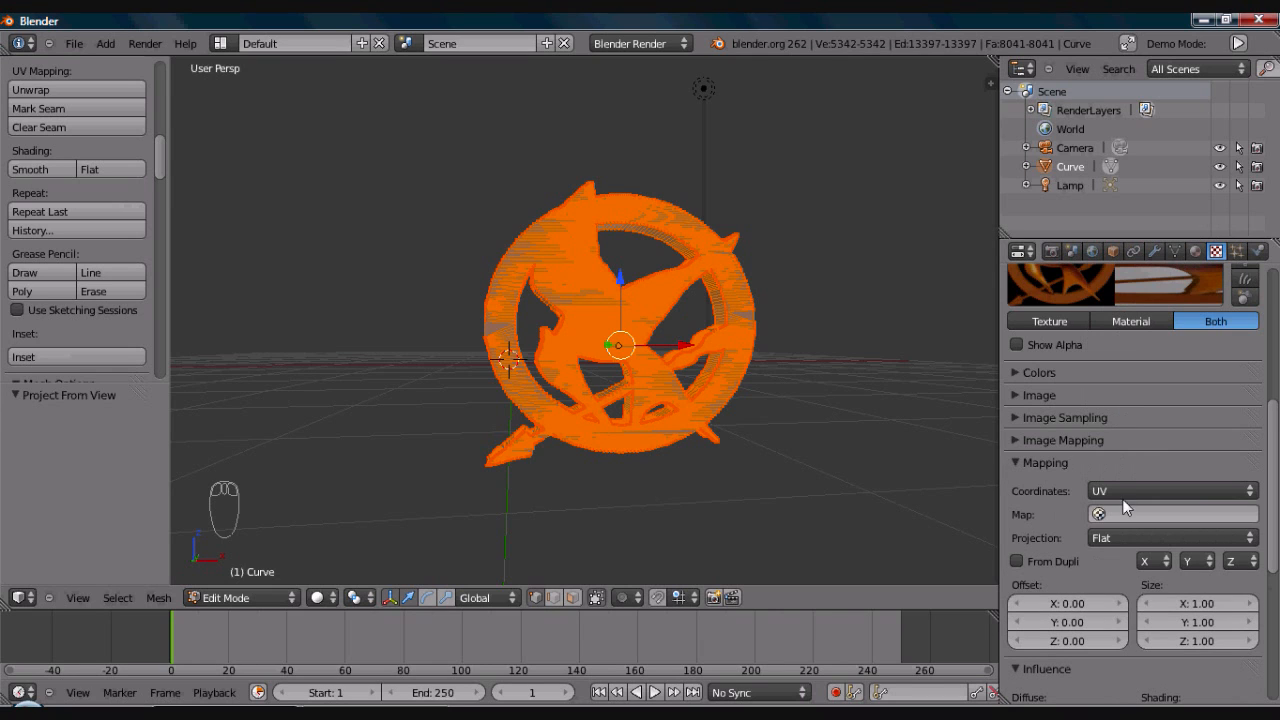
pyautogui.click(1120, 513)
pyautogui.click(1108, 320)
pyautogui.click(1013, 463)
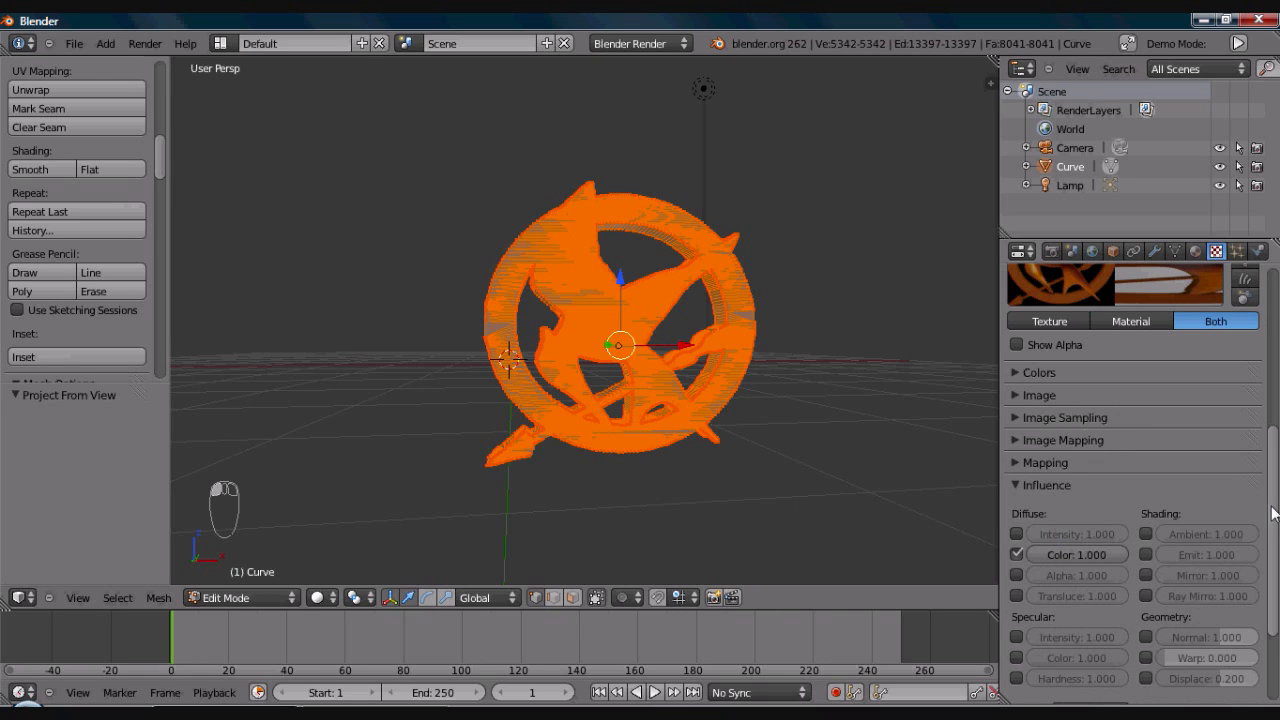
# - Add a new texture in the second slot of the SVGMat material and set its type to Image or Movie
pyautogui.scroll(3, 1273, 502)
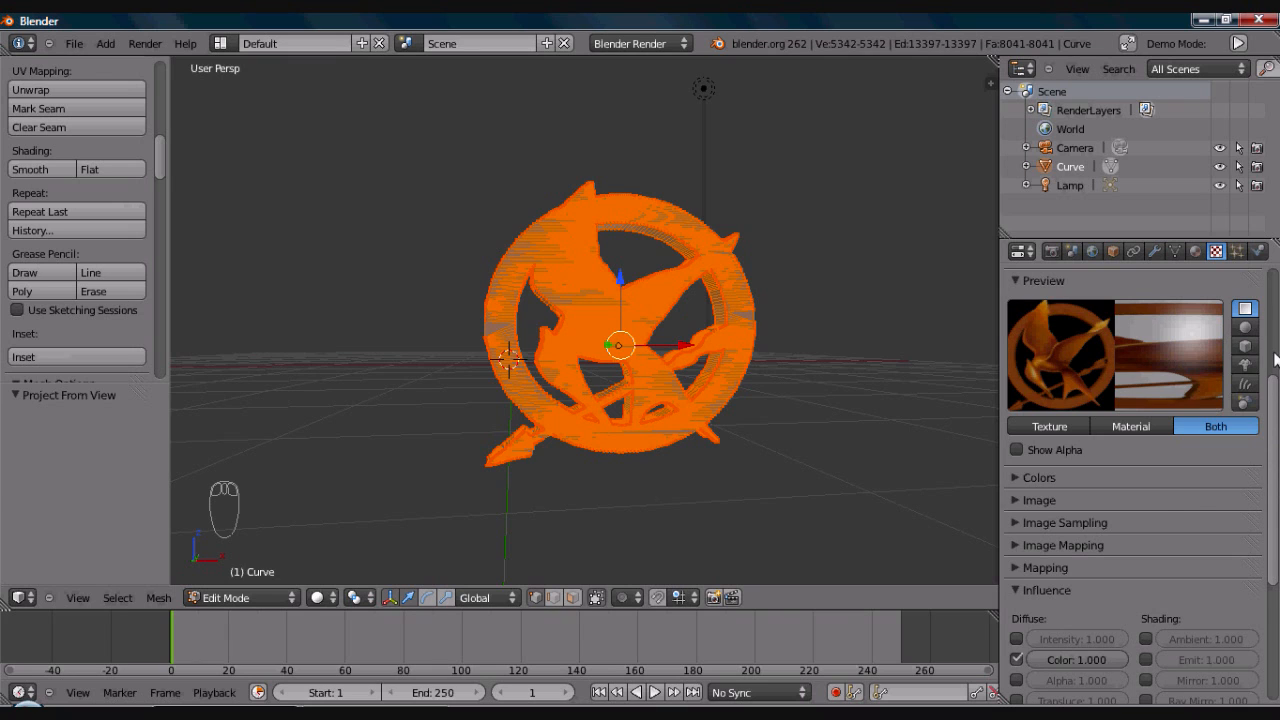
pyautogui.scroll(4, 1164, 316)
pyautogui.click(1053, 314)
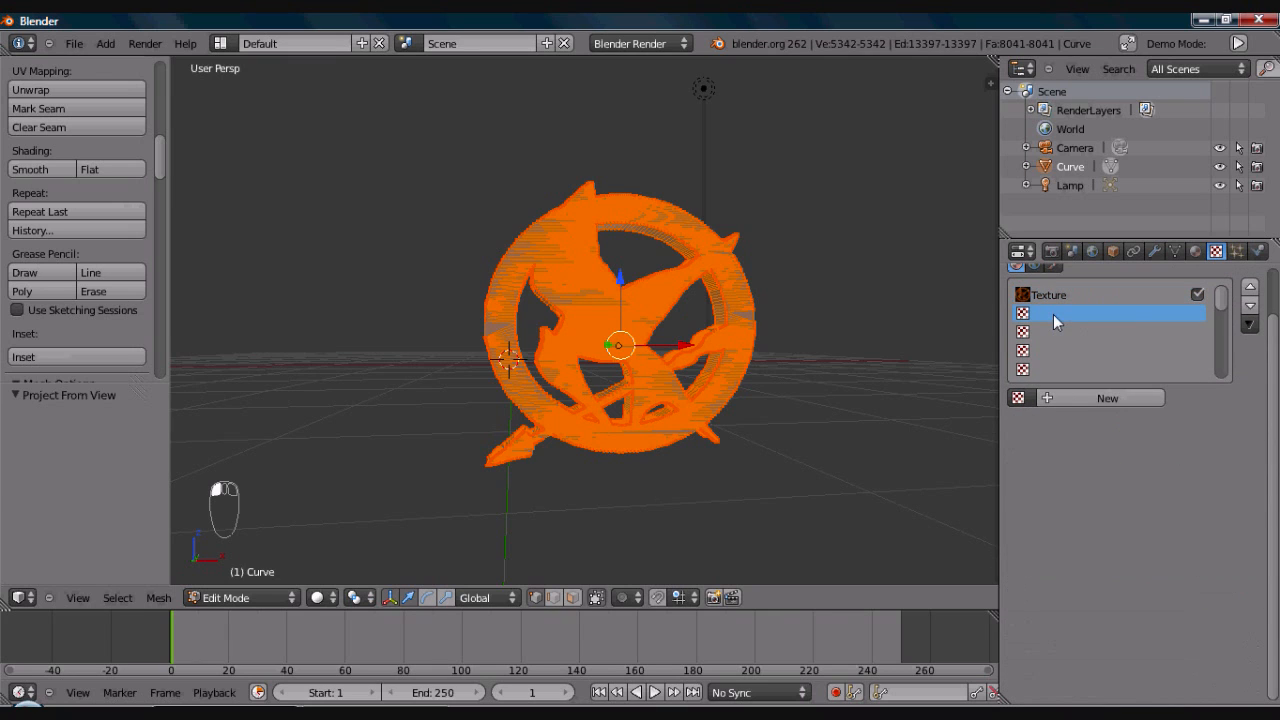
pyautogui.click(1068, 394)
pyautogui.click(1110, 422)
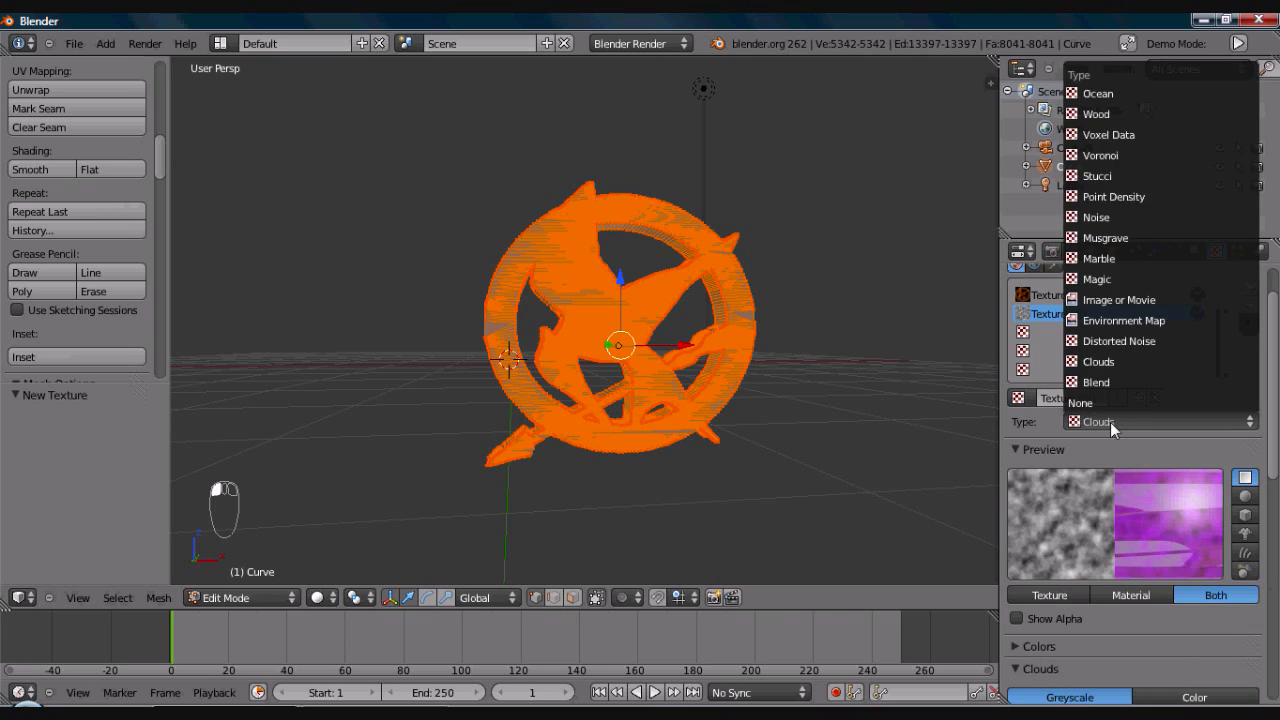
pyautogui.click(1106, 306)
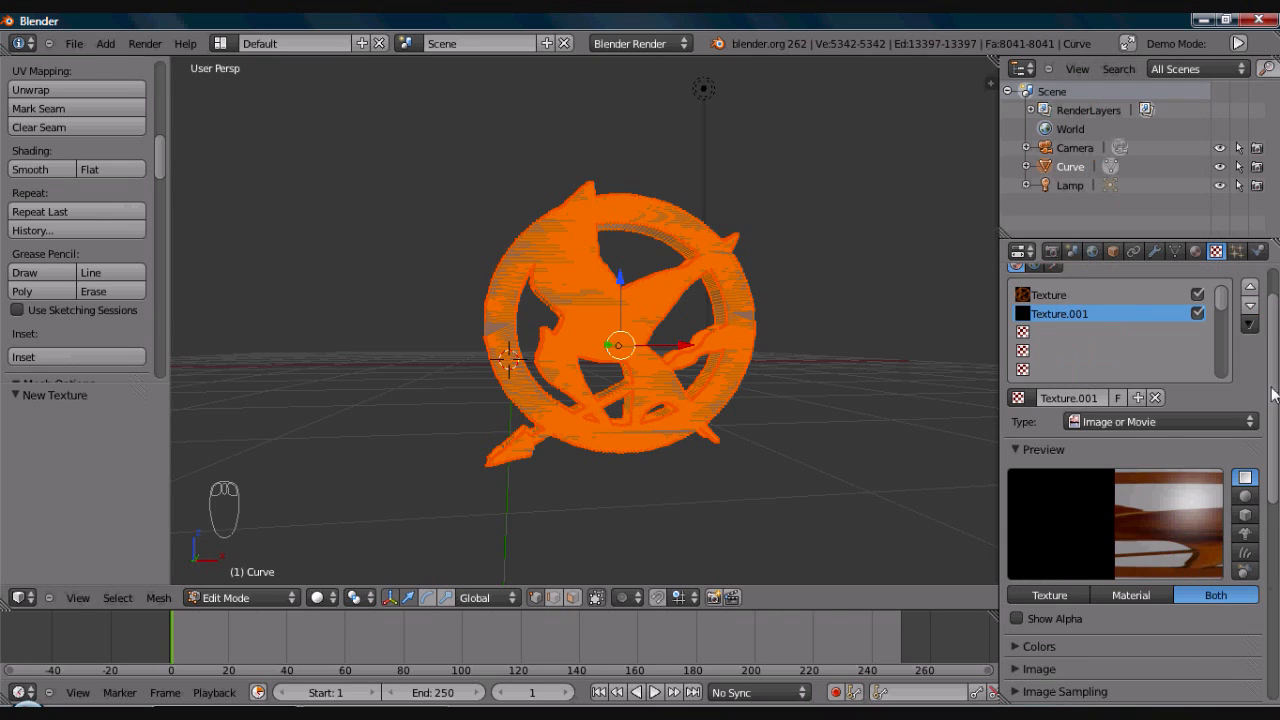
# - Load HGBump.png from the UseableRefImages folder as the second texture's image
pyautogui.moveTo(1271, 400); pyautogui.dragTo(1272, 458)
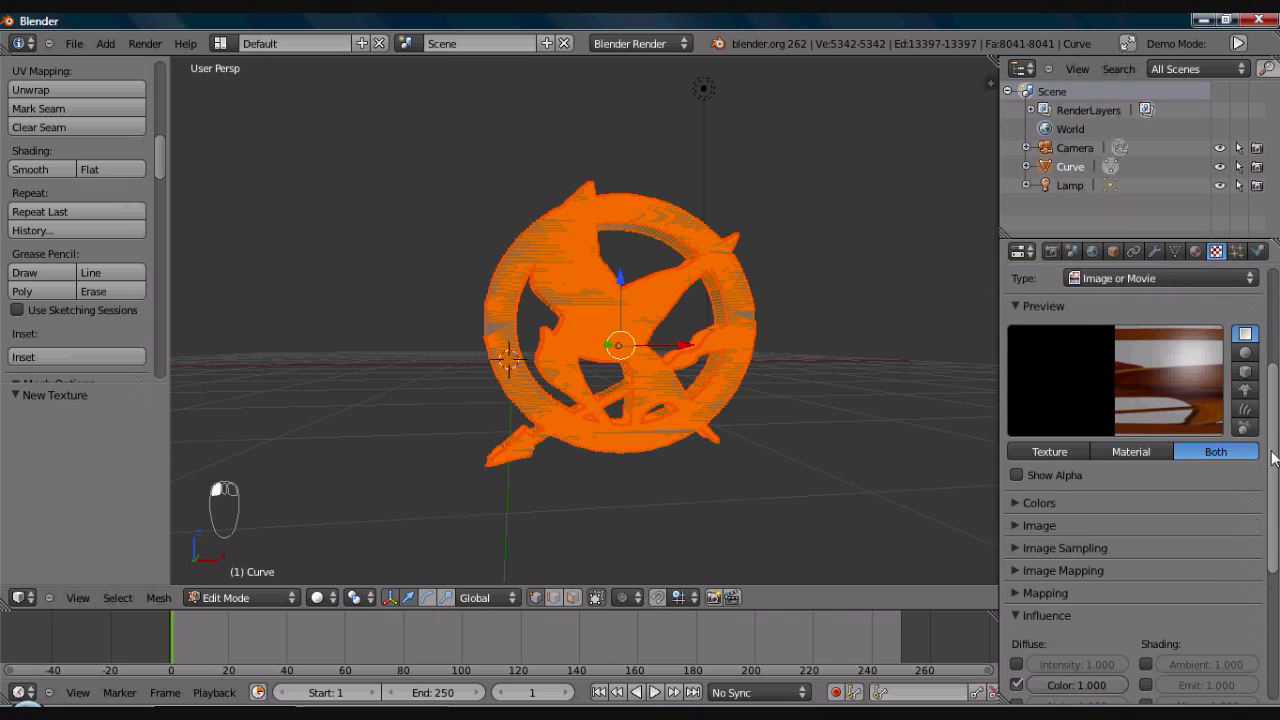
pyautogui.click(1019, 524)
pyautogui.click(1181, 550)
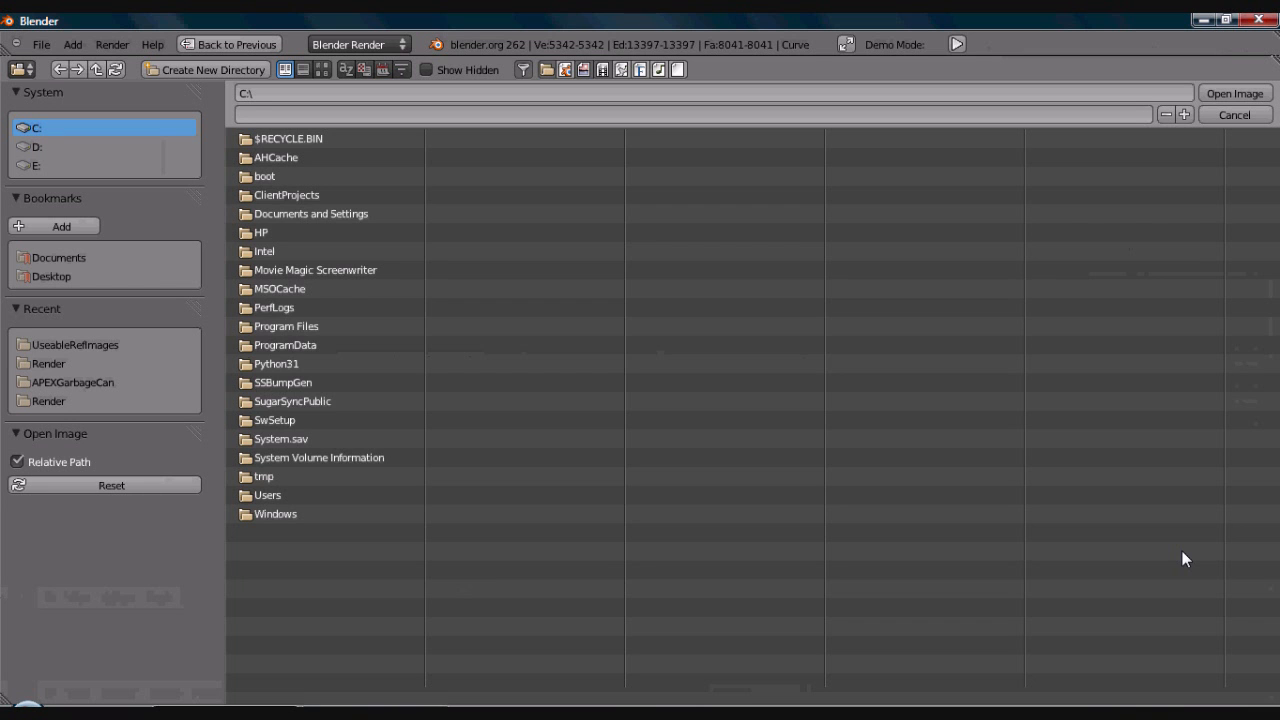
pyautogui.click(113, 344)
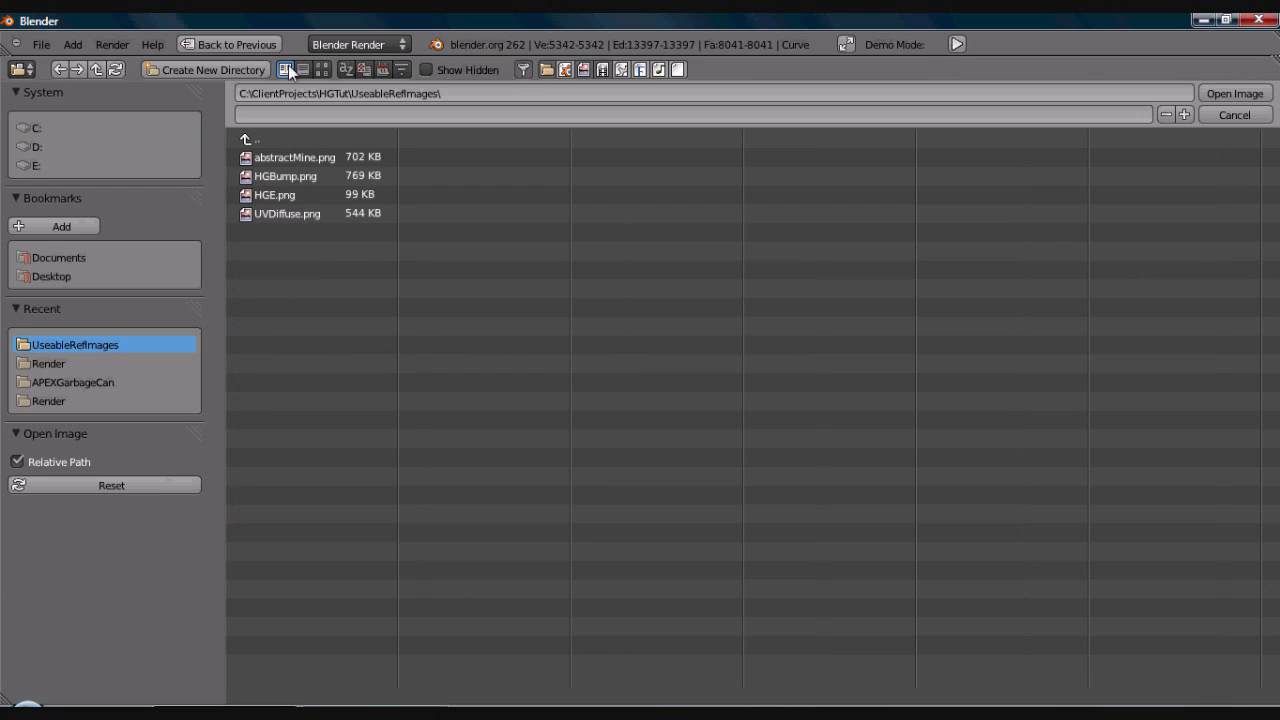
pyautogui.click(322, 69)
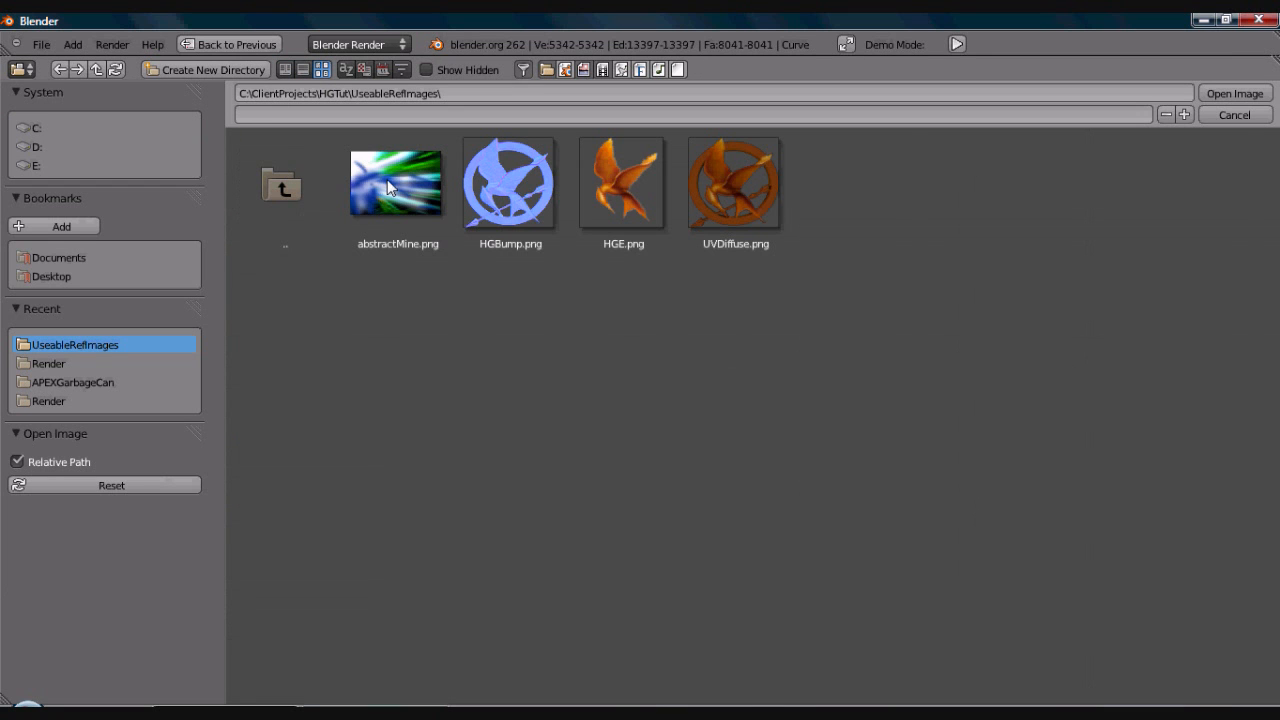
pyautogui.click(498, 221)
pyautogui.doubleClick(498, 221)
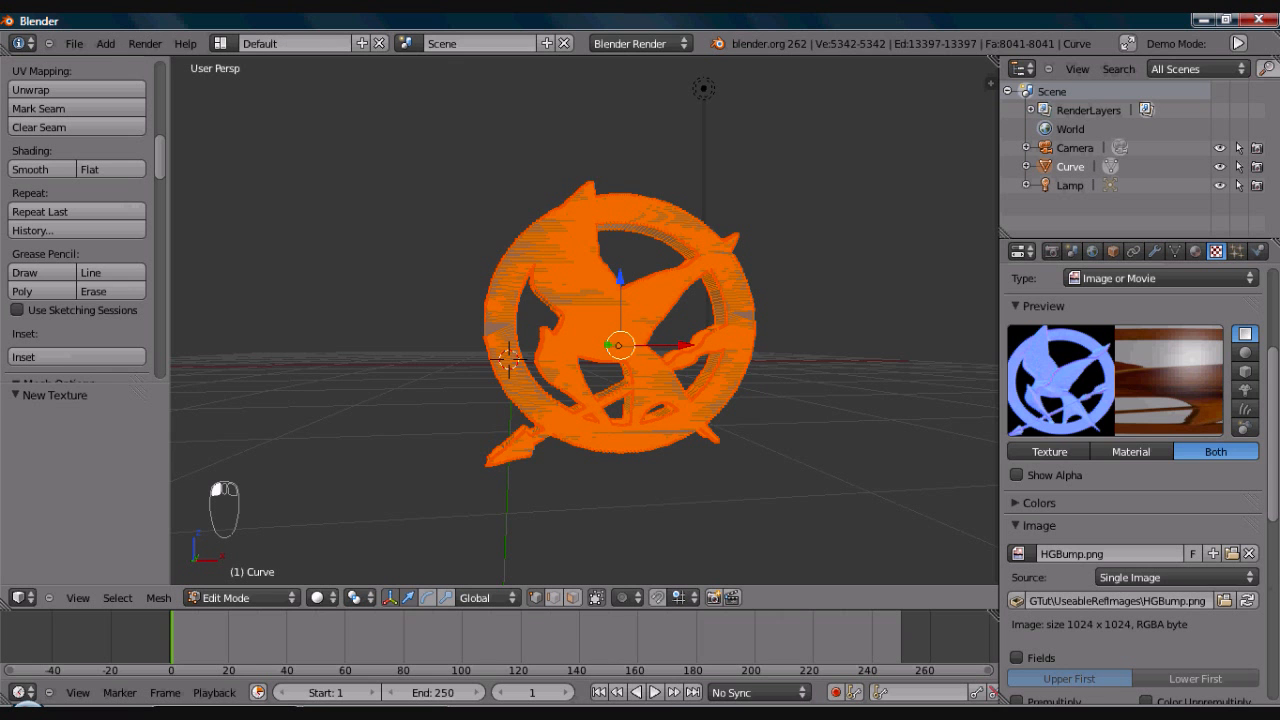
# - Enable Premultiply for the HGBump.png image and collapse the image settings
pyautogui.scroll(-3, 1272, 440)
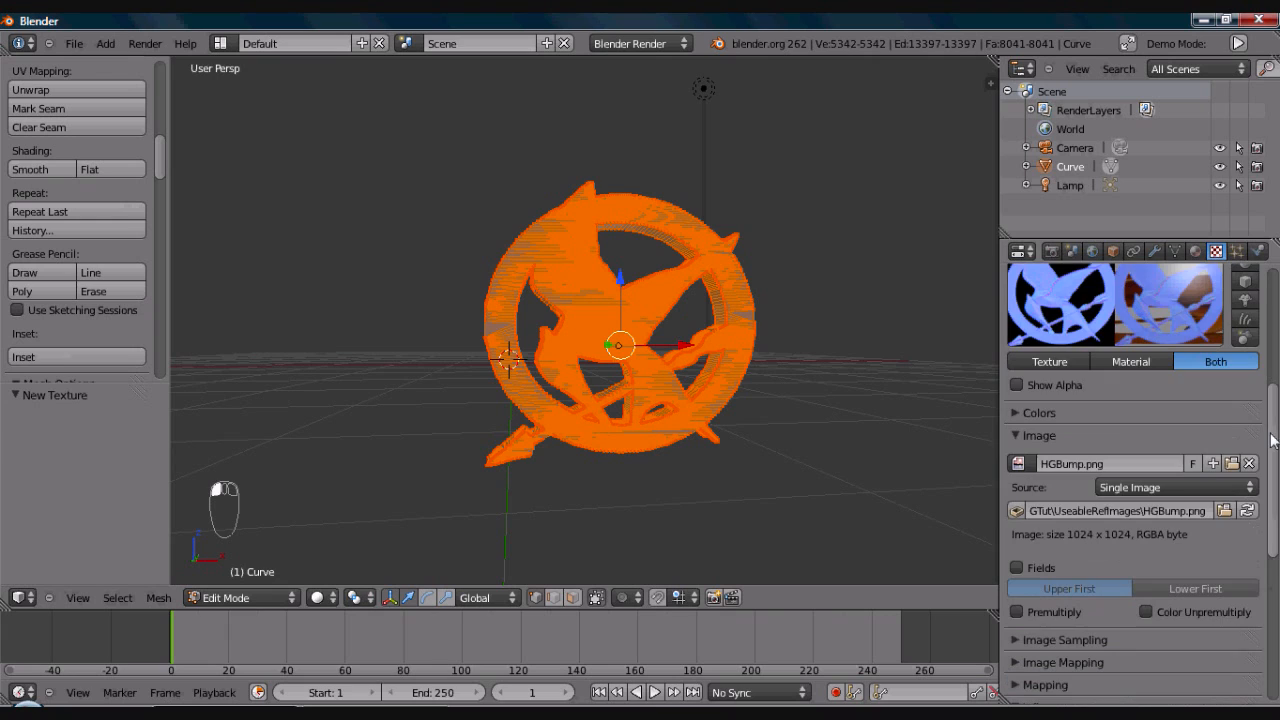
pyautogui.click(1015, 436)
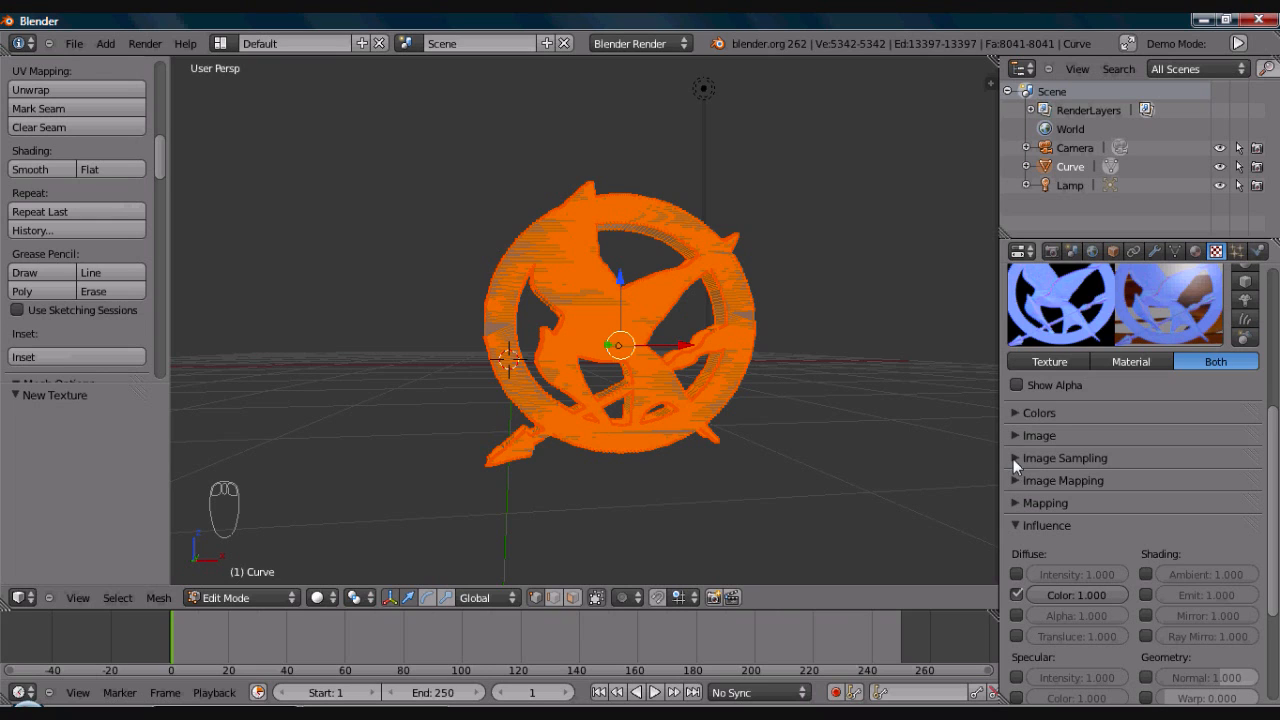
pyautogui.click(1013, 481)
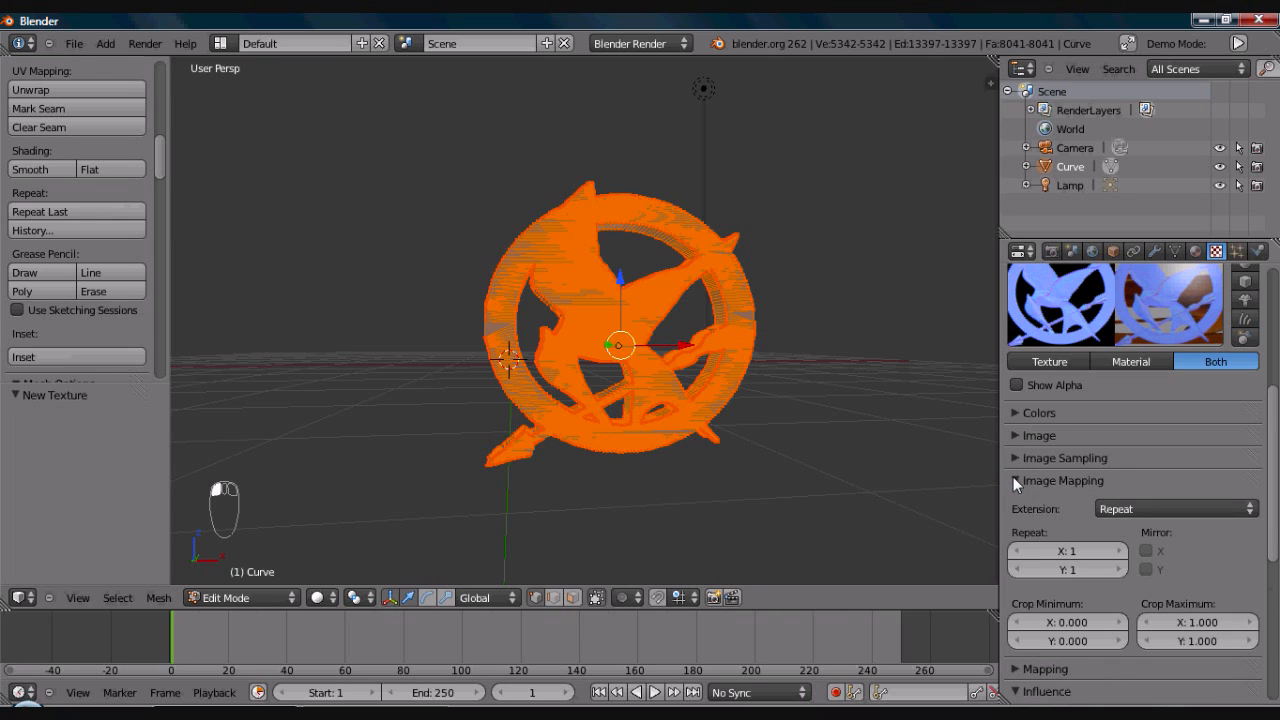
pyautogui.click(1013, 480)
pyautogui.click(1013, 458)
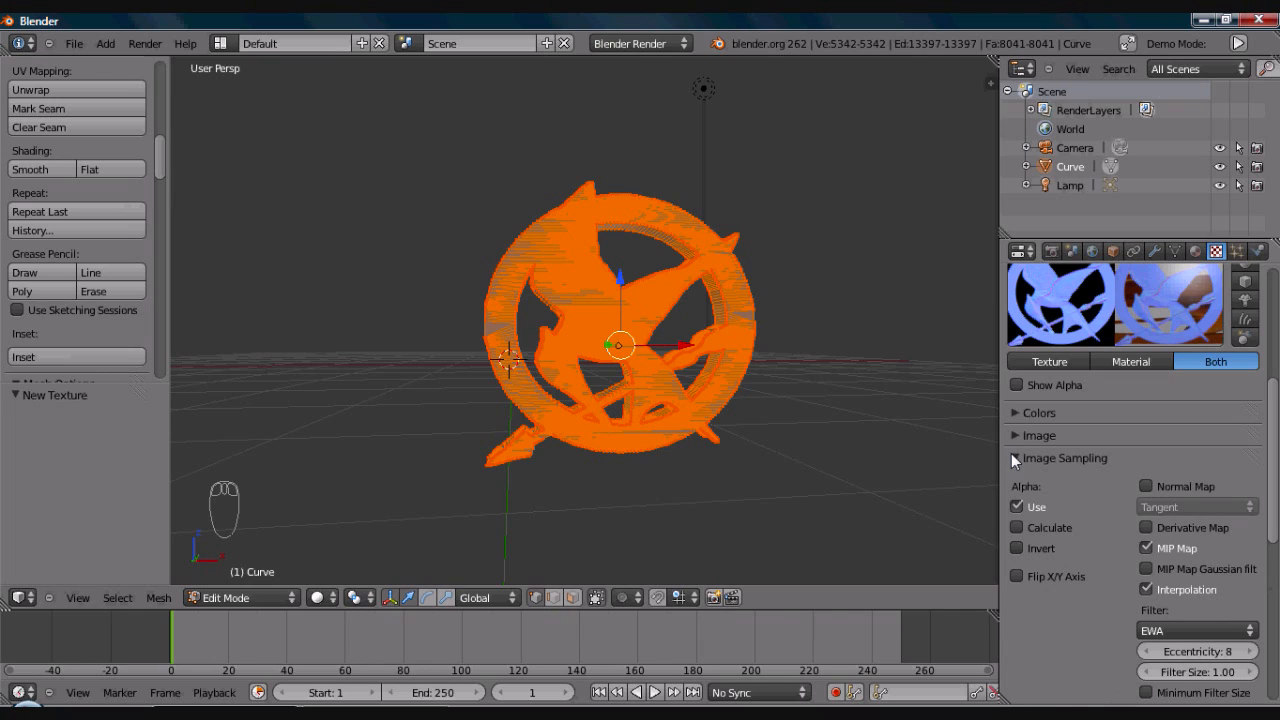
pyautogui.click(1013, 458)
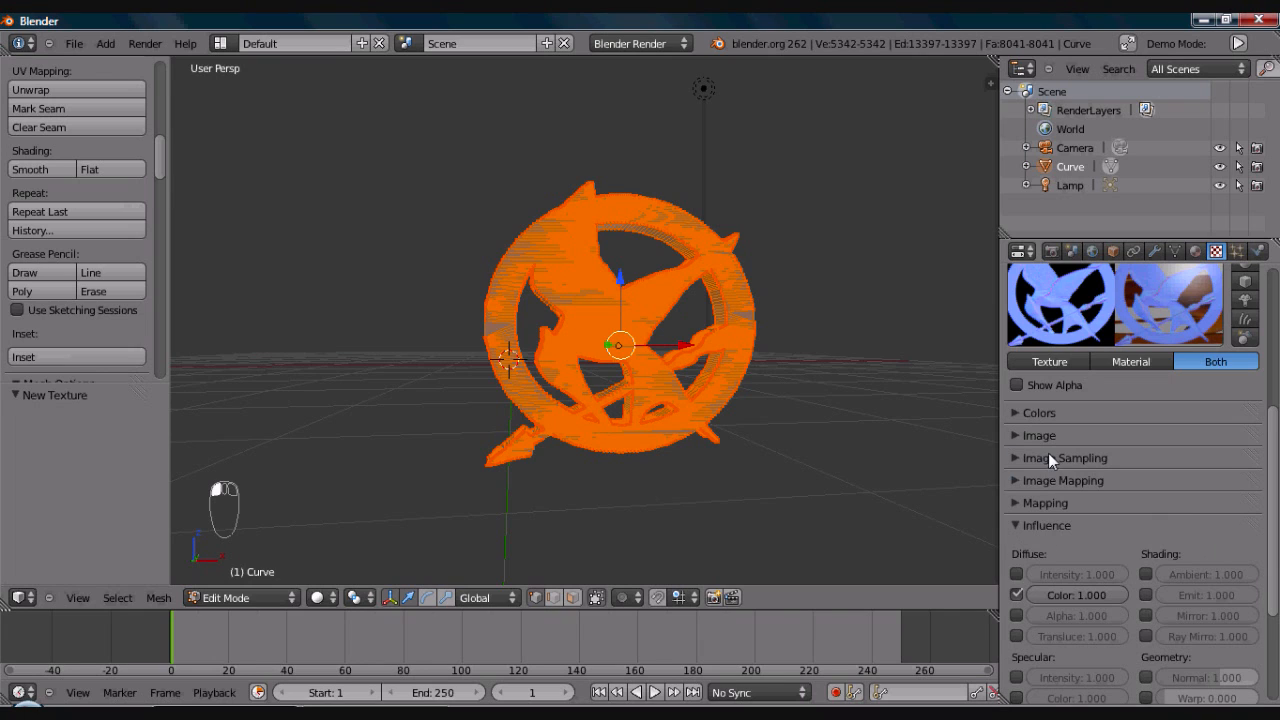
# - Turn off the bump texture's diffuse Color influence and enable its Normal influence at 1.000
pyautogui.click(1016, 592)
pyautogui.click(1016, 595)
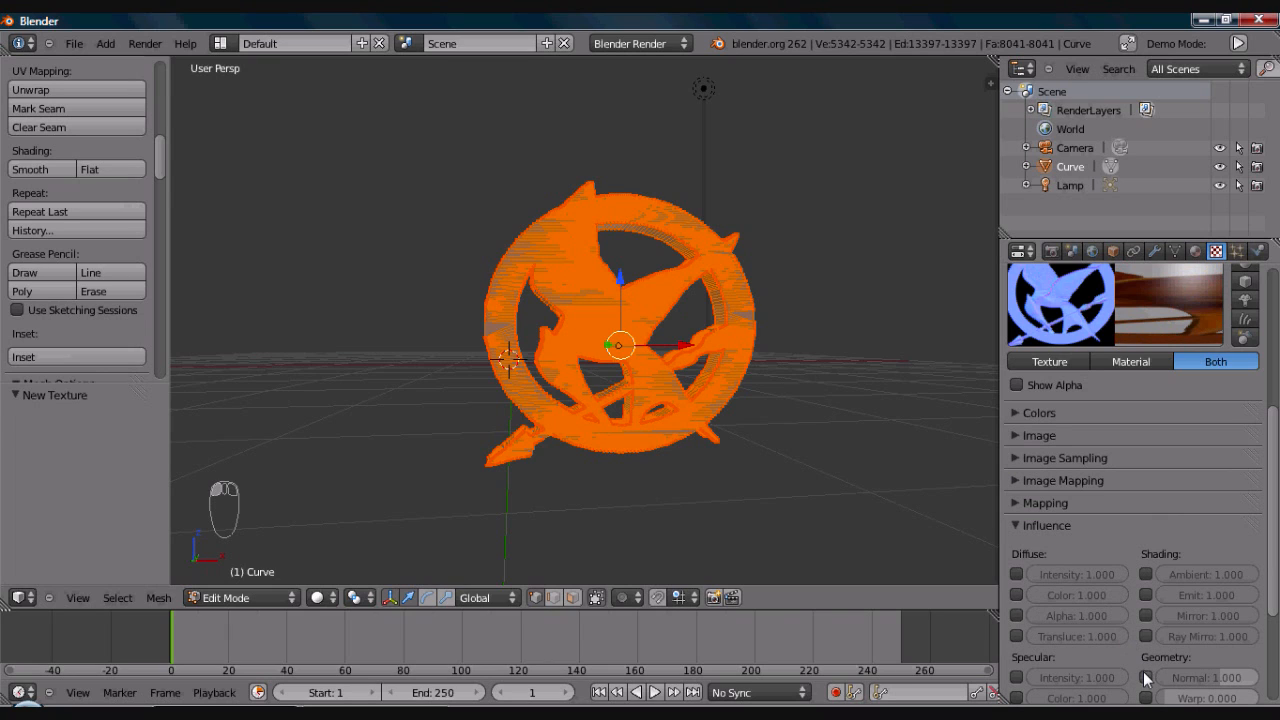
pyautogui.click(1208, 679)
pyautogui.click(1146, 677)
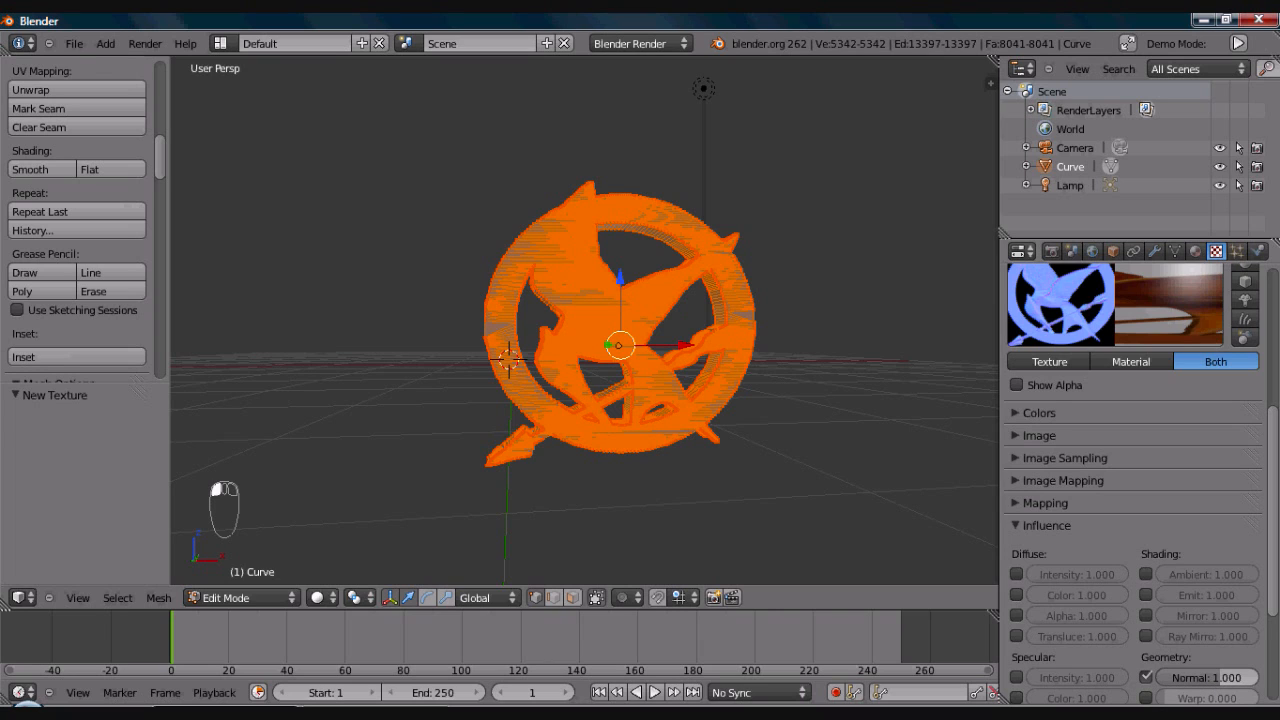
# - Set the bump texture's mapping coordinates to UV with UVMap as the map, and collapse the mapping settings
pyautogui.moveTo(1275, 588); pyautogui.dragTo(1275, 606)
pyautogui.click(1012, 479)
pyautogui.click(1137, 508)
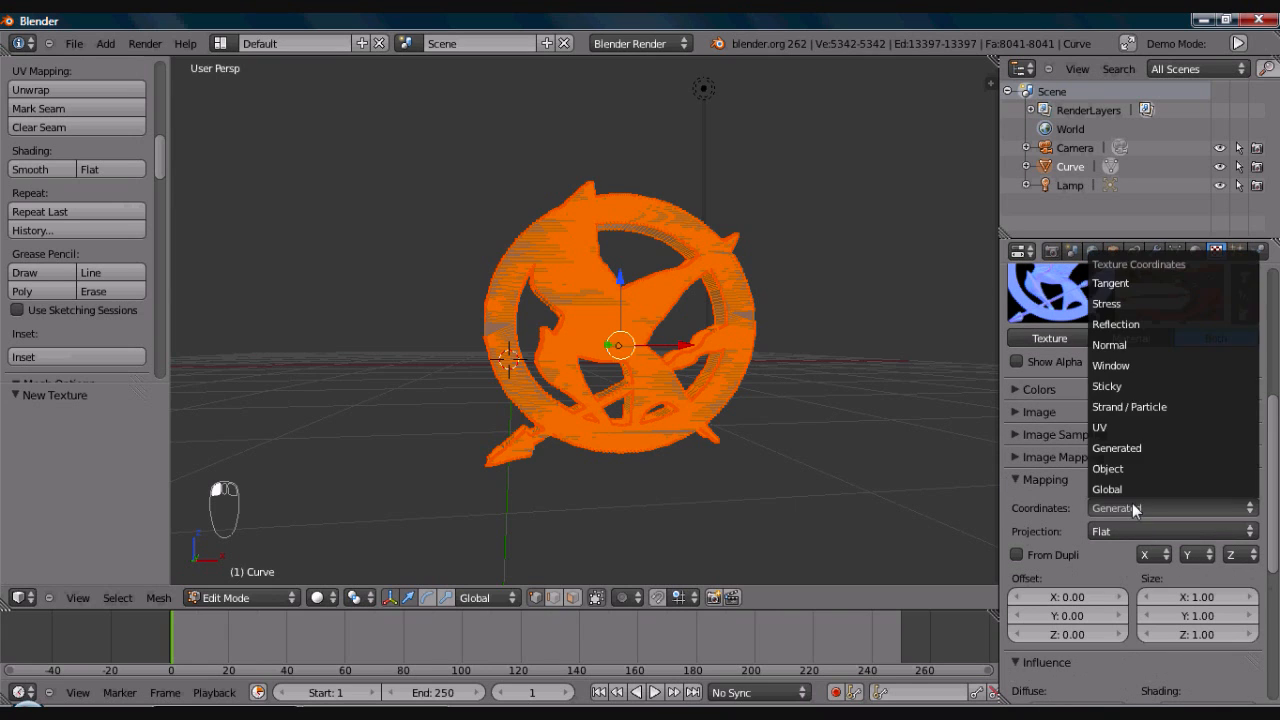
pyautogui.click(1112, 428)
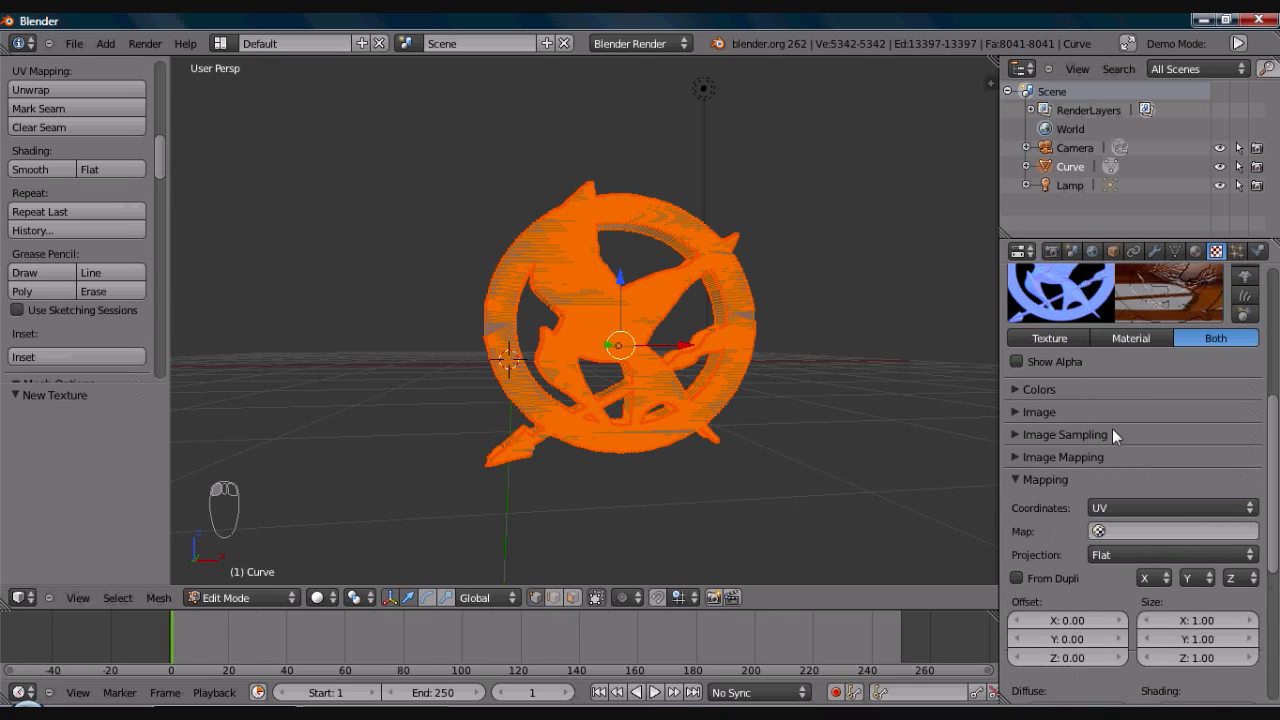
pyautogui.click(1116, 532)
pyautogui.click(1106, 339)
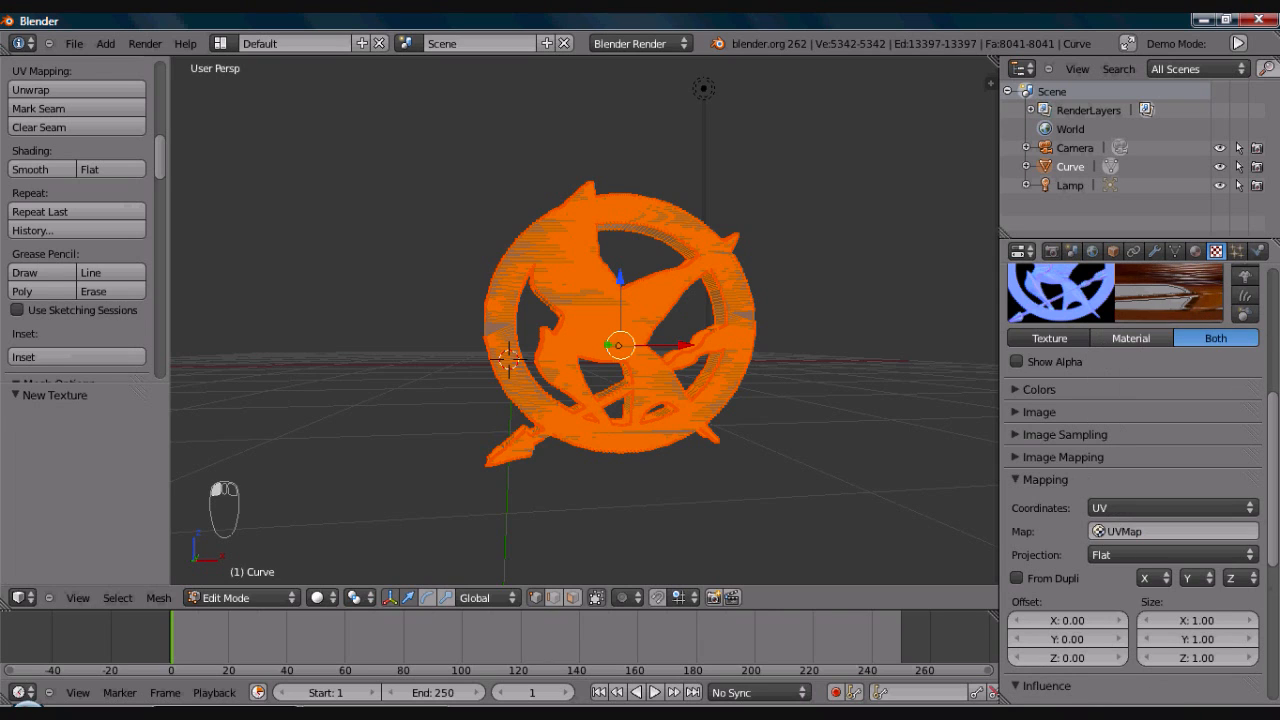
pyautogui.click(1012, 479)
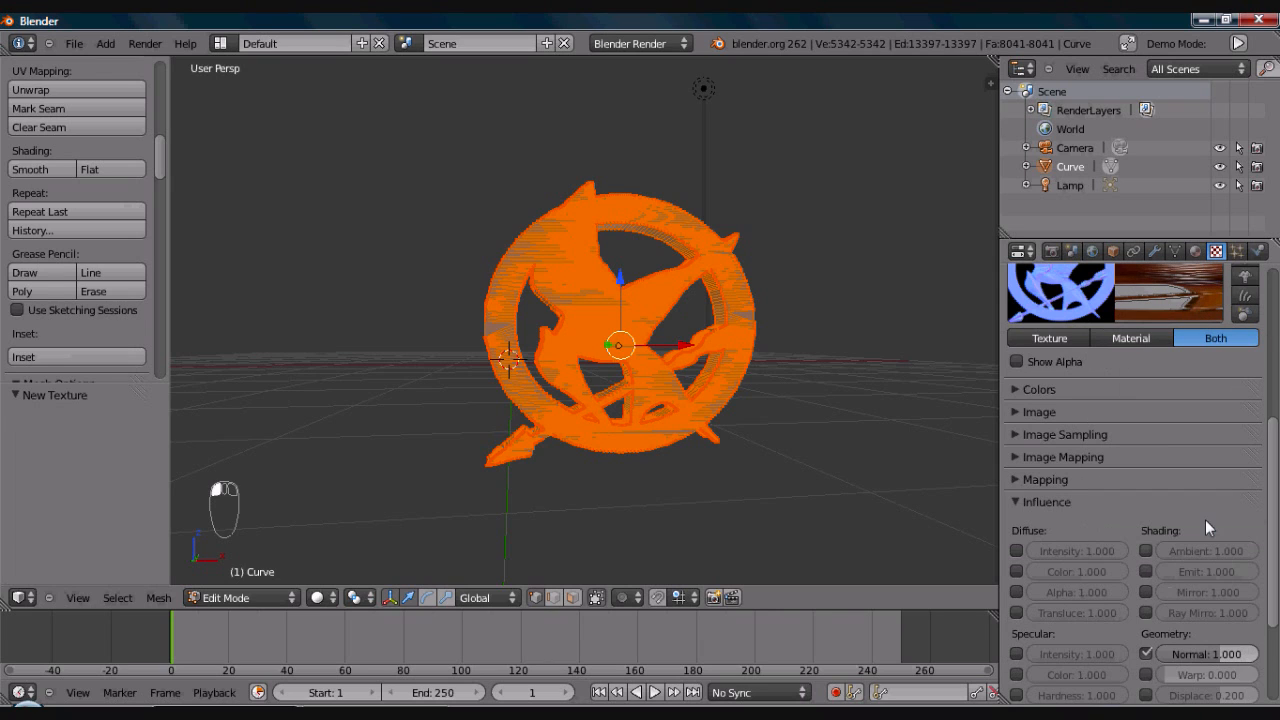
# - Run a test render of the emblem from the camera view and close it
pyautogui.moveTo(1278, 534); pyautogui.dragTo(1268, 388)
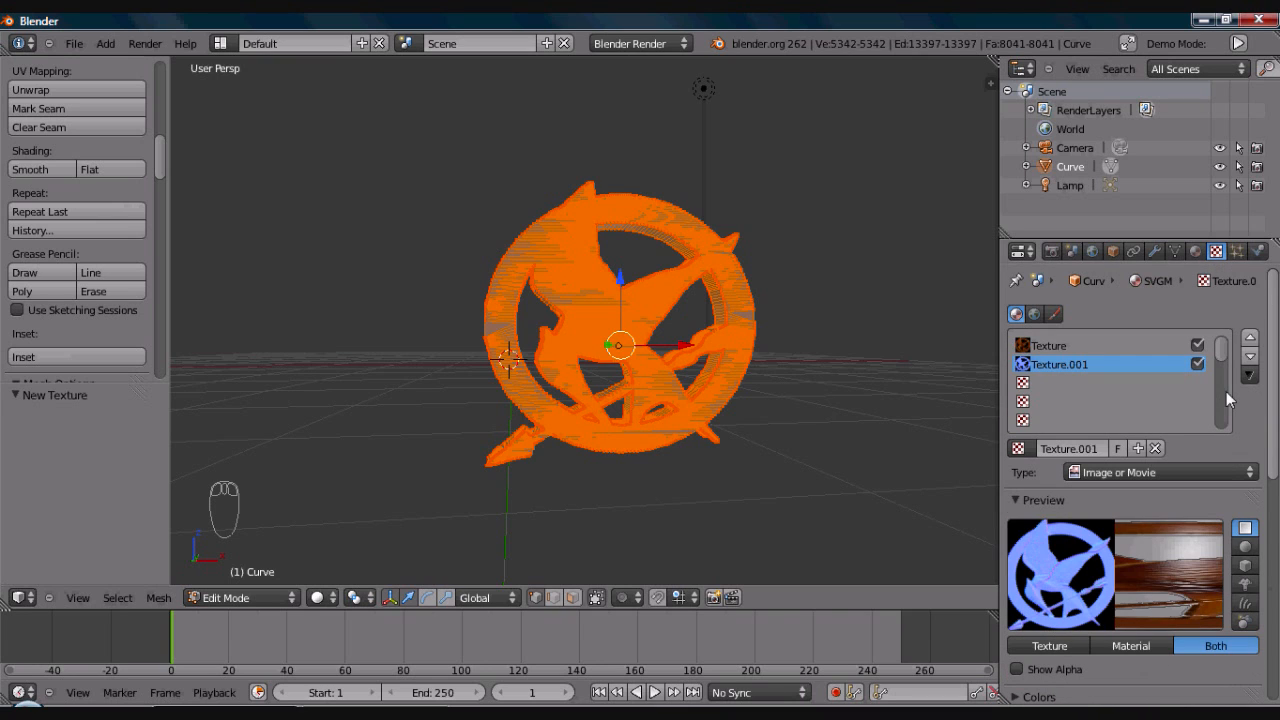
pyautogui.press('KP_0')
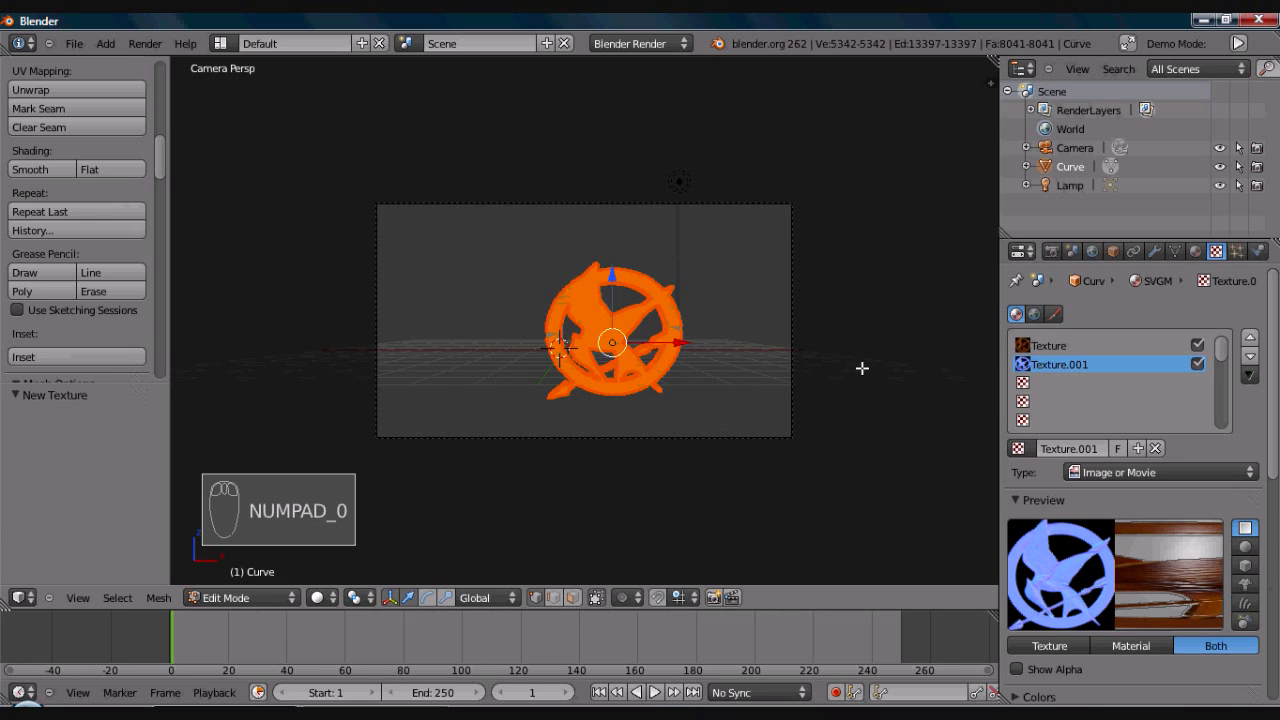
pyautogui.press('F12')
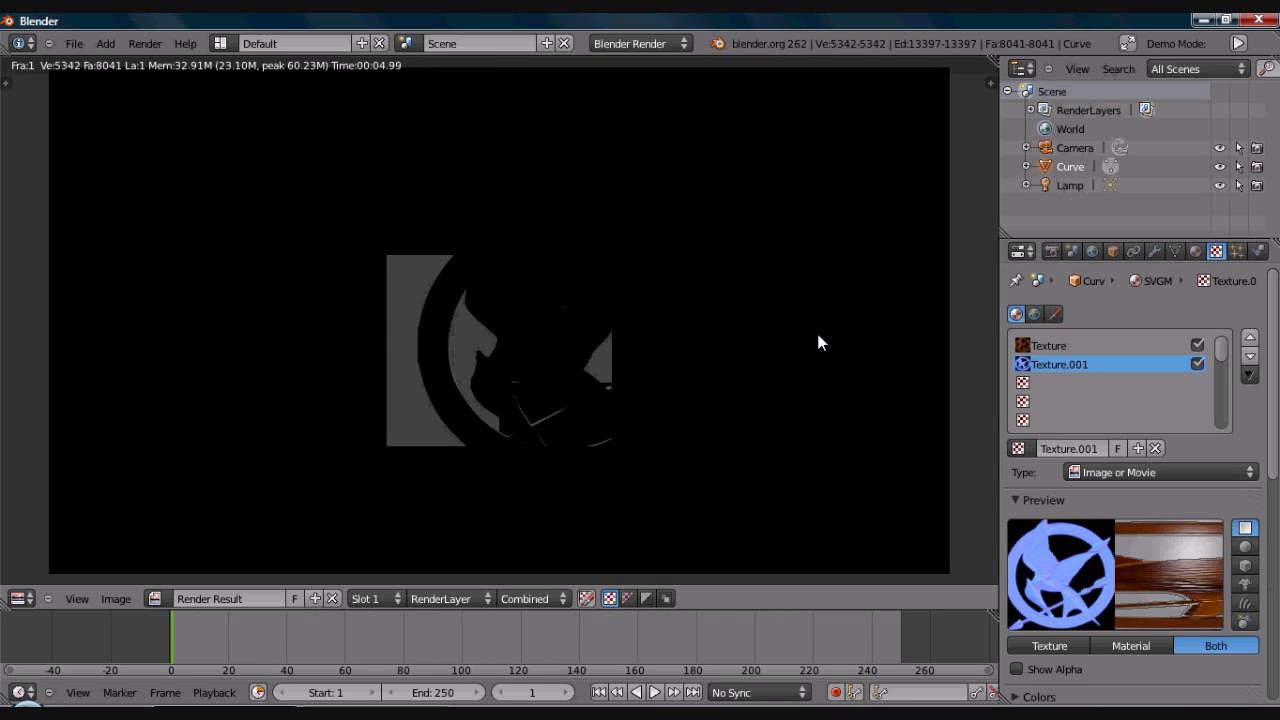
pyautogui.press('Escape')
# - Enable Environment Lighting in the world settings and set its energy to 0.5
pyautogui.click(1092, 251)
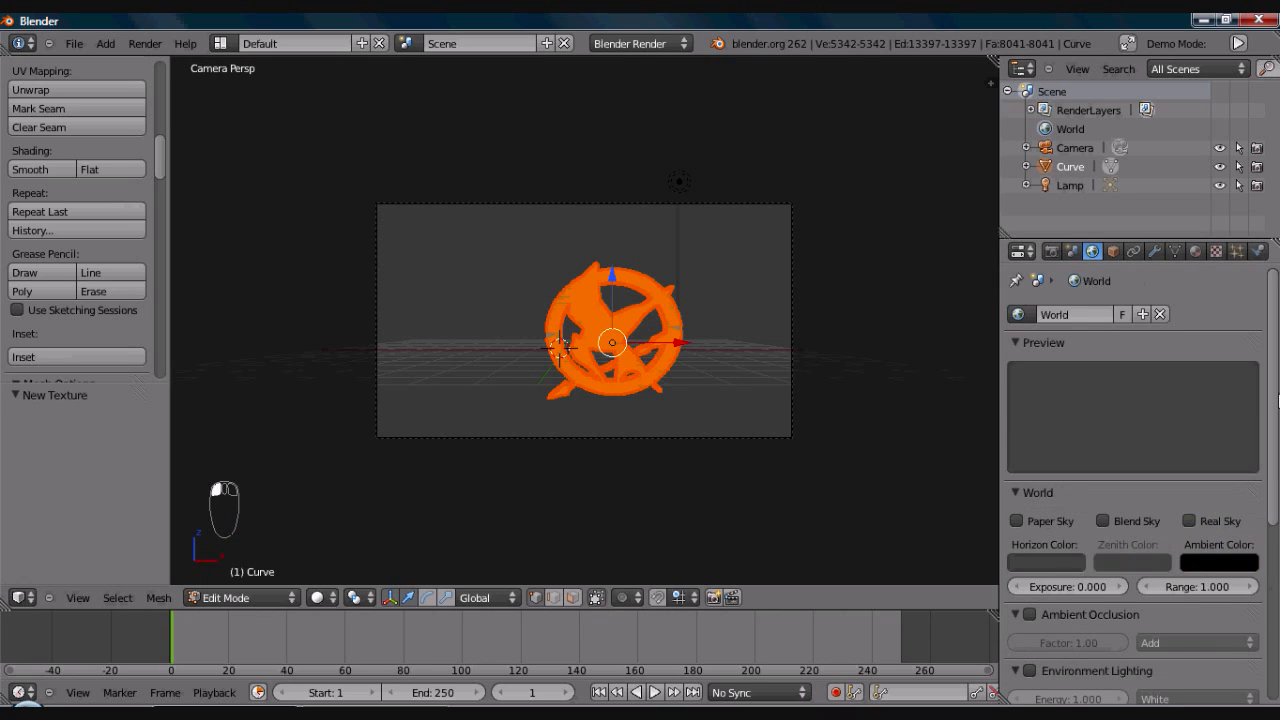
pyautogui.scroll(-3, 1263, 470)
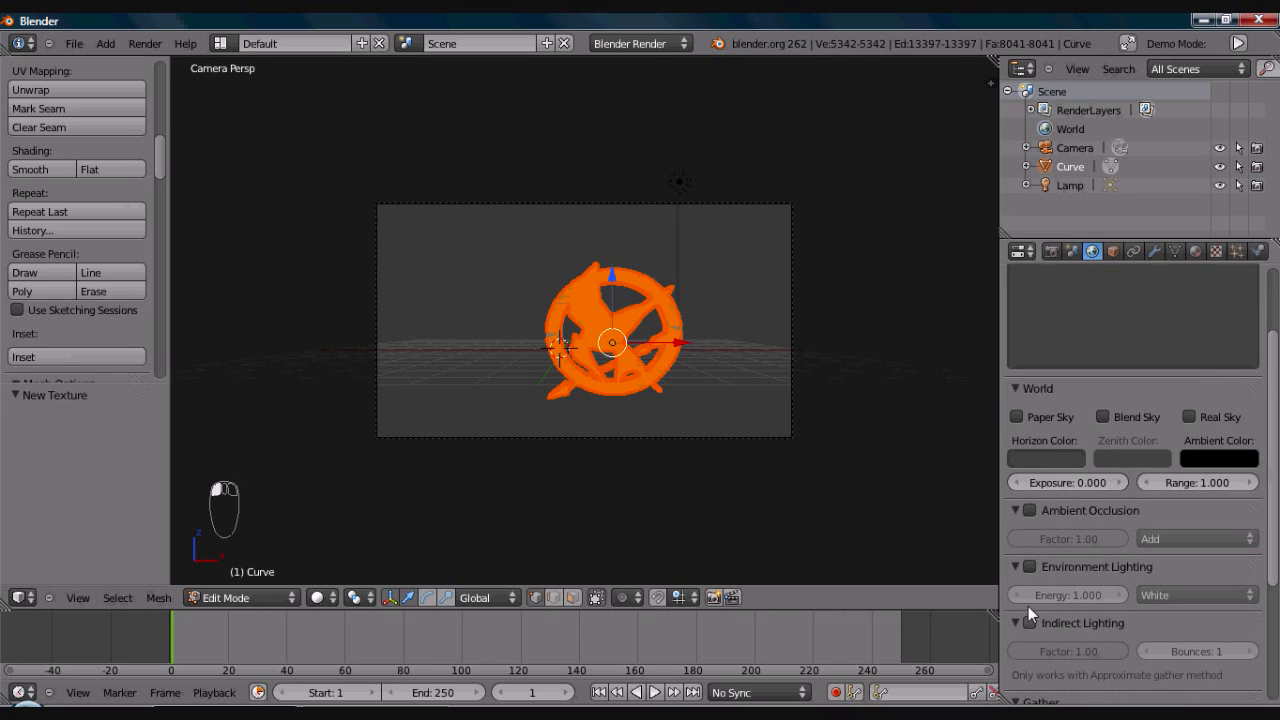
pyautogui.click(1029, 566)
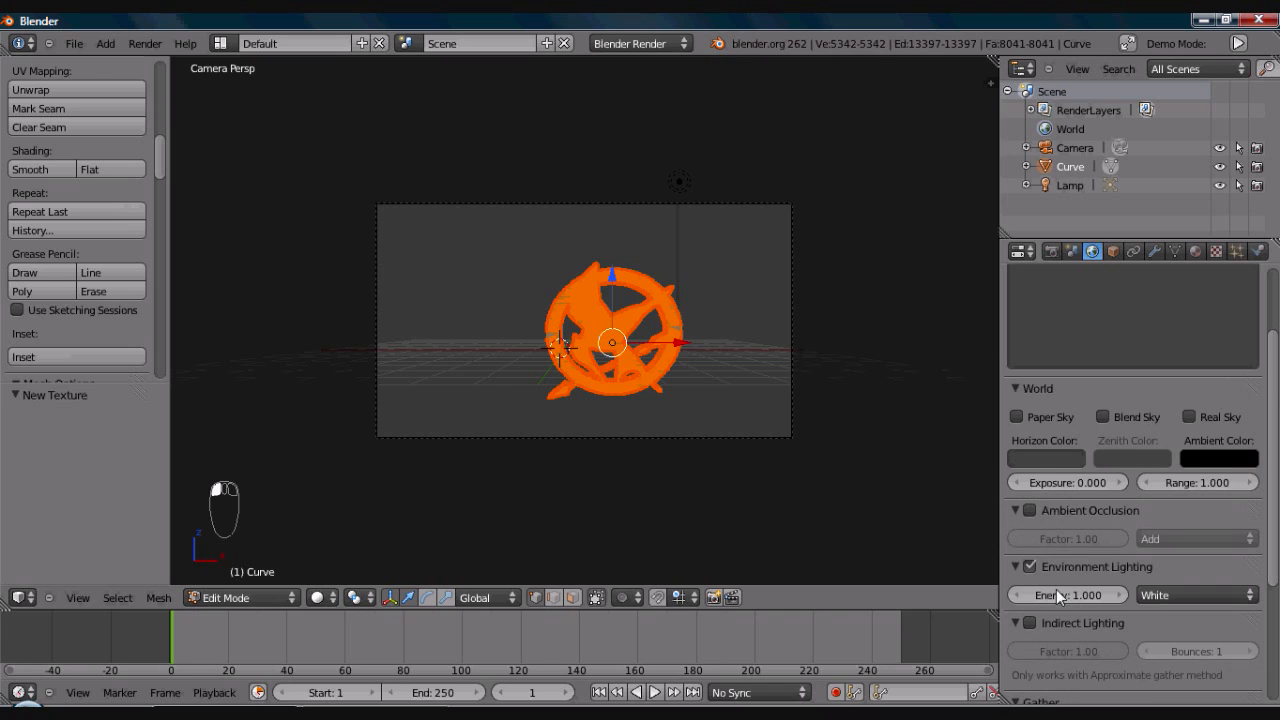
pyautogui.click(1067, 595)
pyautogui.press('BackSpace')
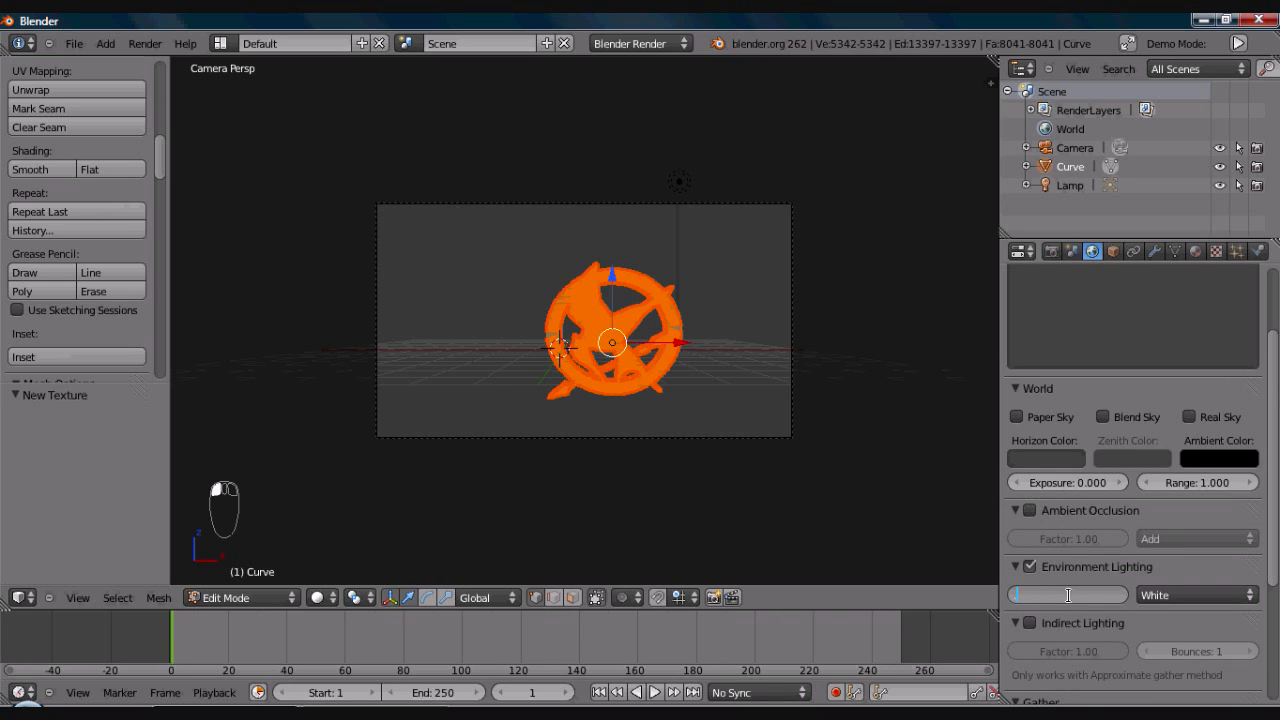
pyautogui.write('0.5')
pyautogui.press('Return')
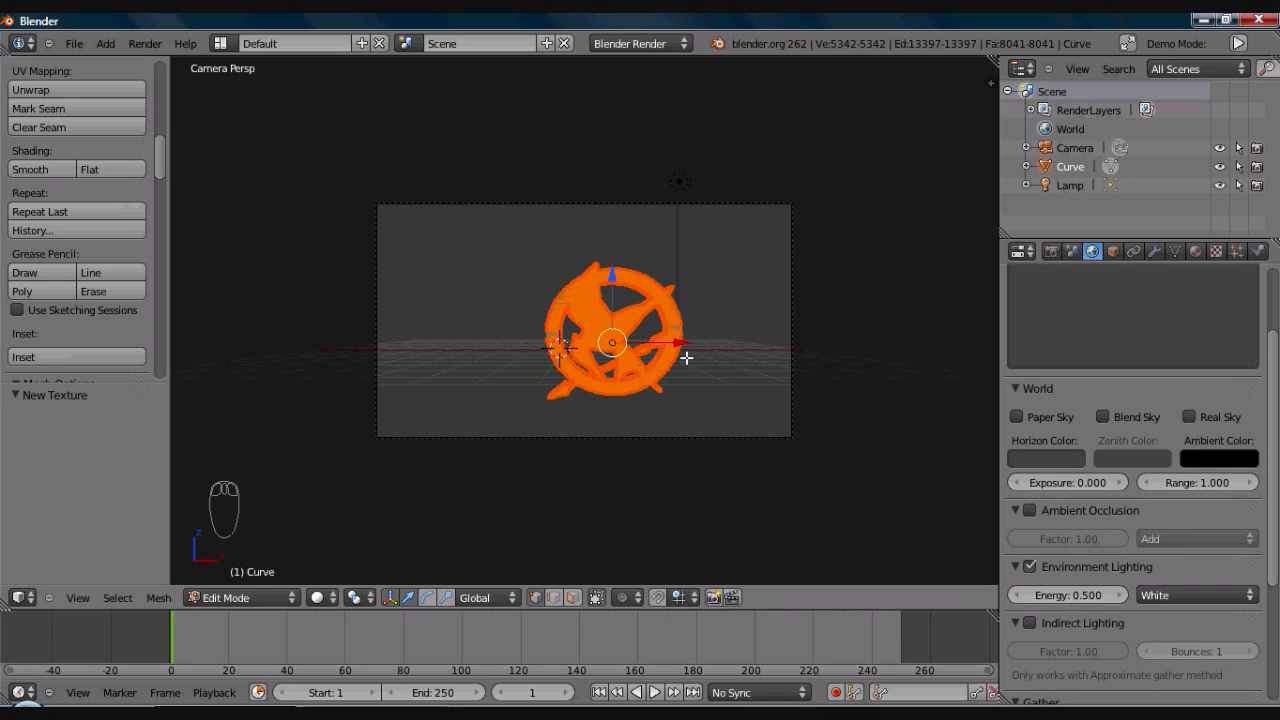
# - Render the scene again to examine the textured emblem under environment lighting, and close the render
pyautogui.press('F12')
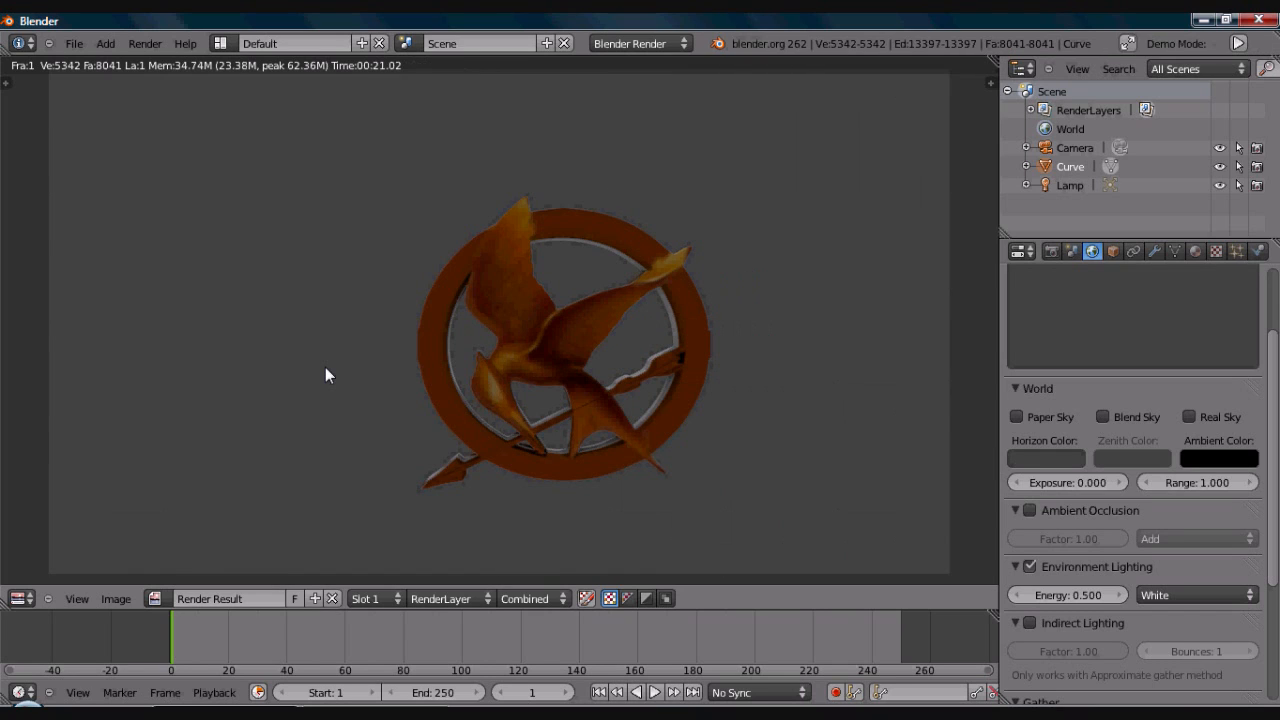
pyautogui.click(325, 367)
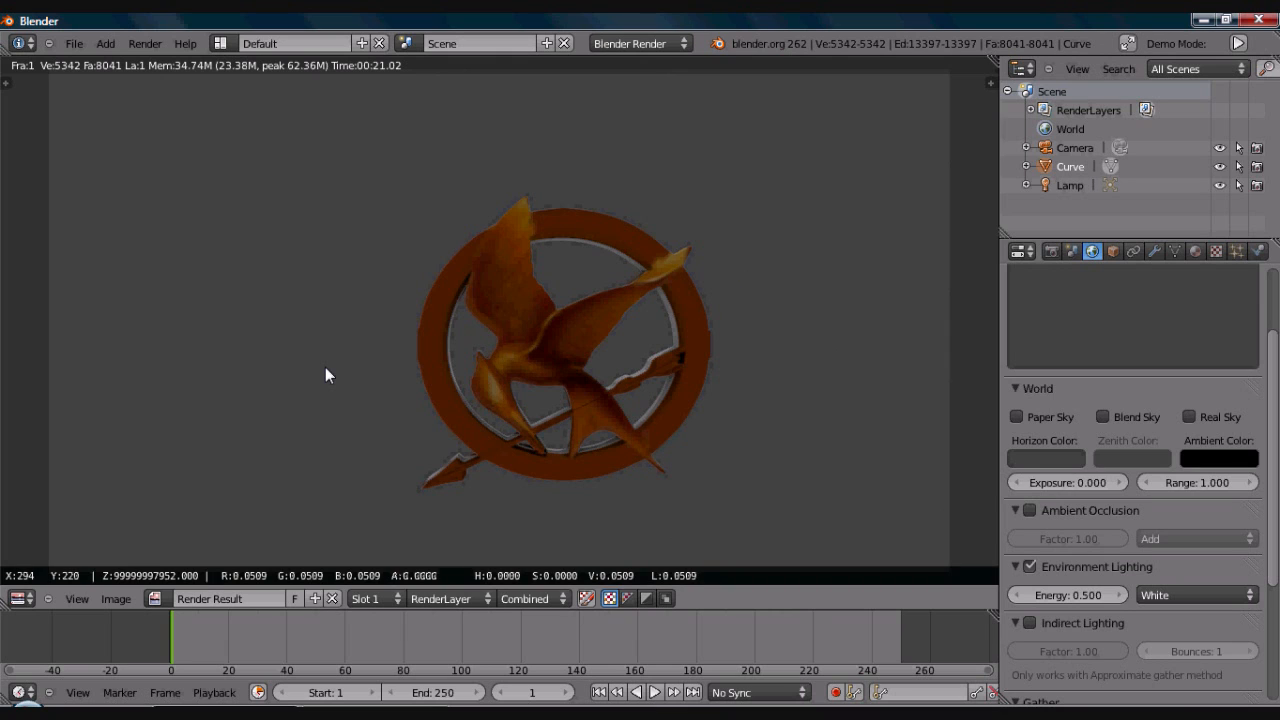
pyautogui.press('Escape')
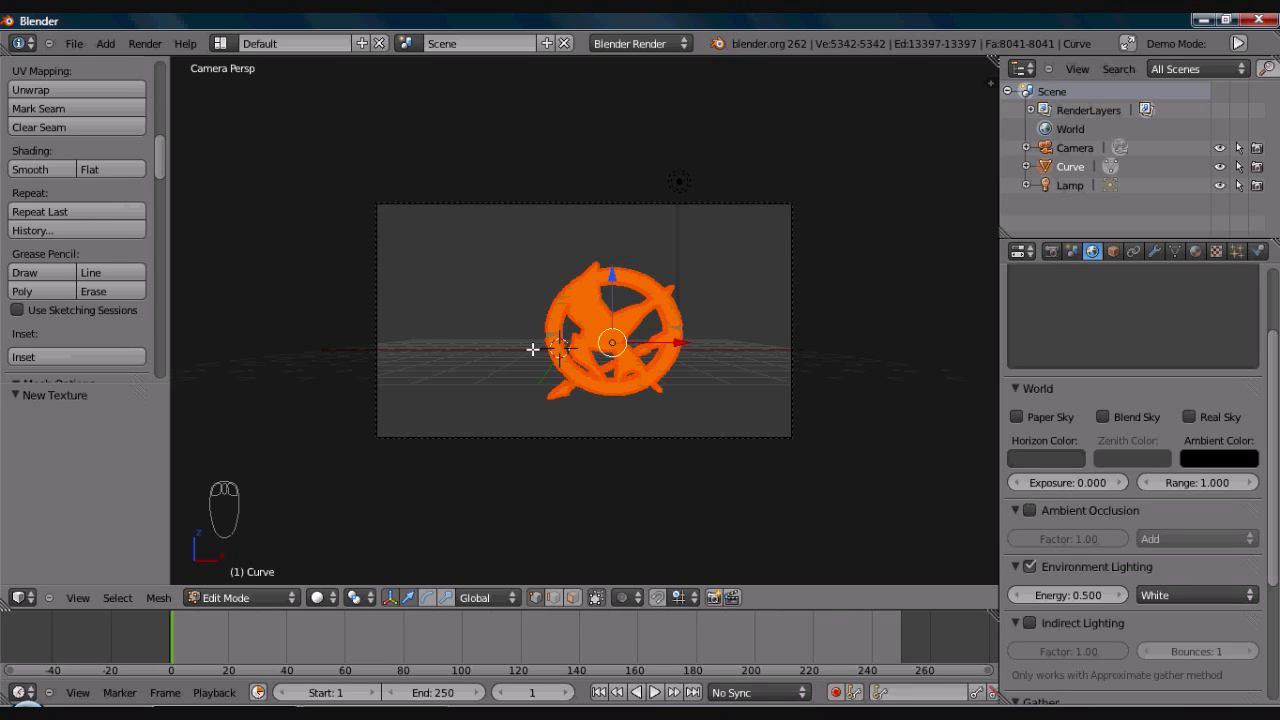
# - Display the emblem's SVGMat material settings and switch from Edit Mode to Object Mode
pyautogui.moveTo(533, 348); pyautogui.dragTo(588, 364, button='middle')
pyautogui.scroll(3, 595, 365)
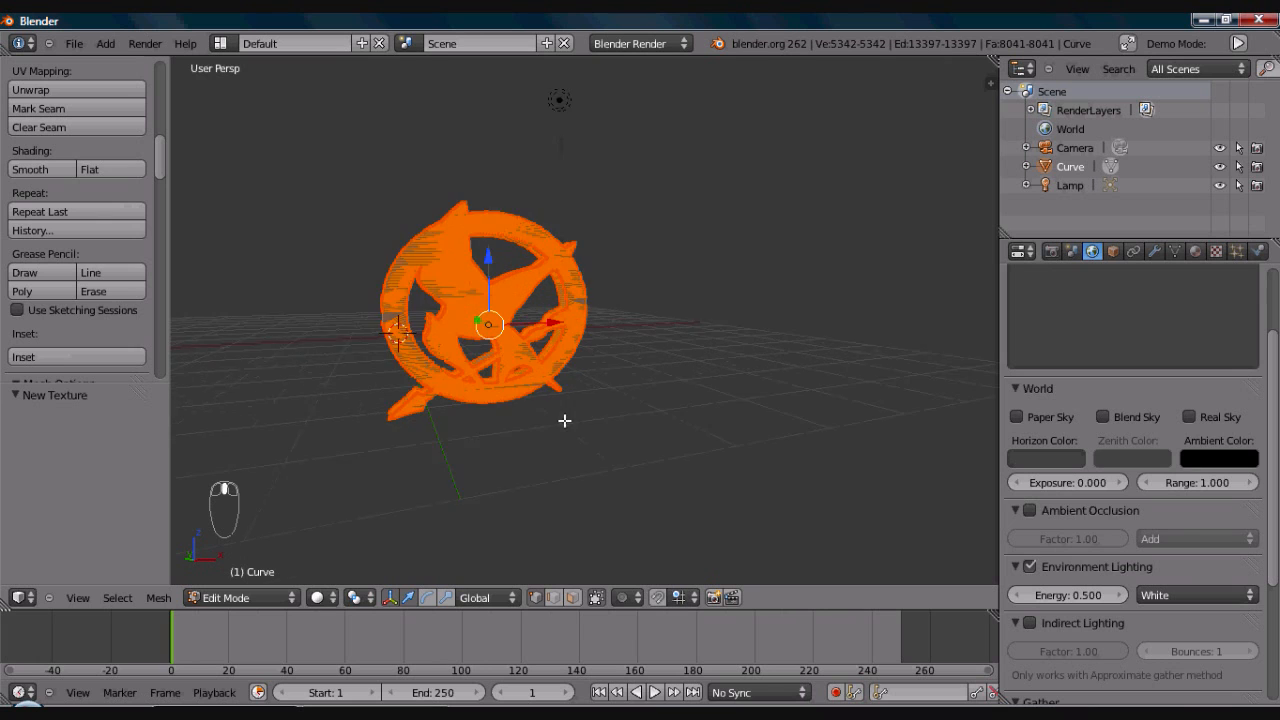
pyautogui.moveTo(599, 365); pyautogui.dragTo(706, 429, button='middle')
pyautogui.moveTo(660, 360); pyautogui.dragTo(674, 289, button='middle')
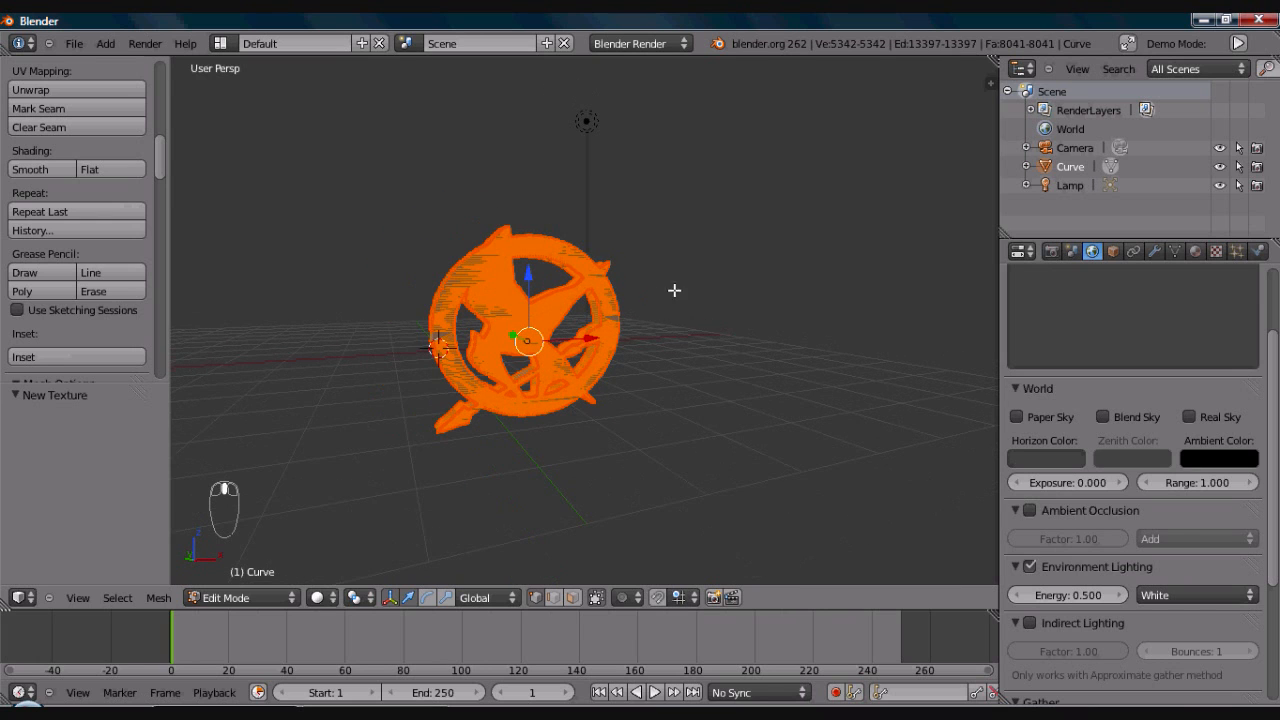
pyautogui.click(1195, 251)
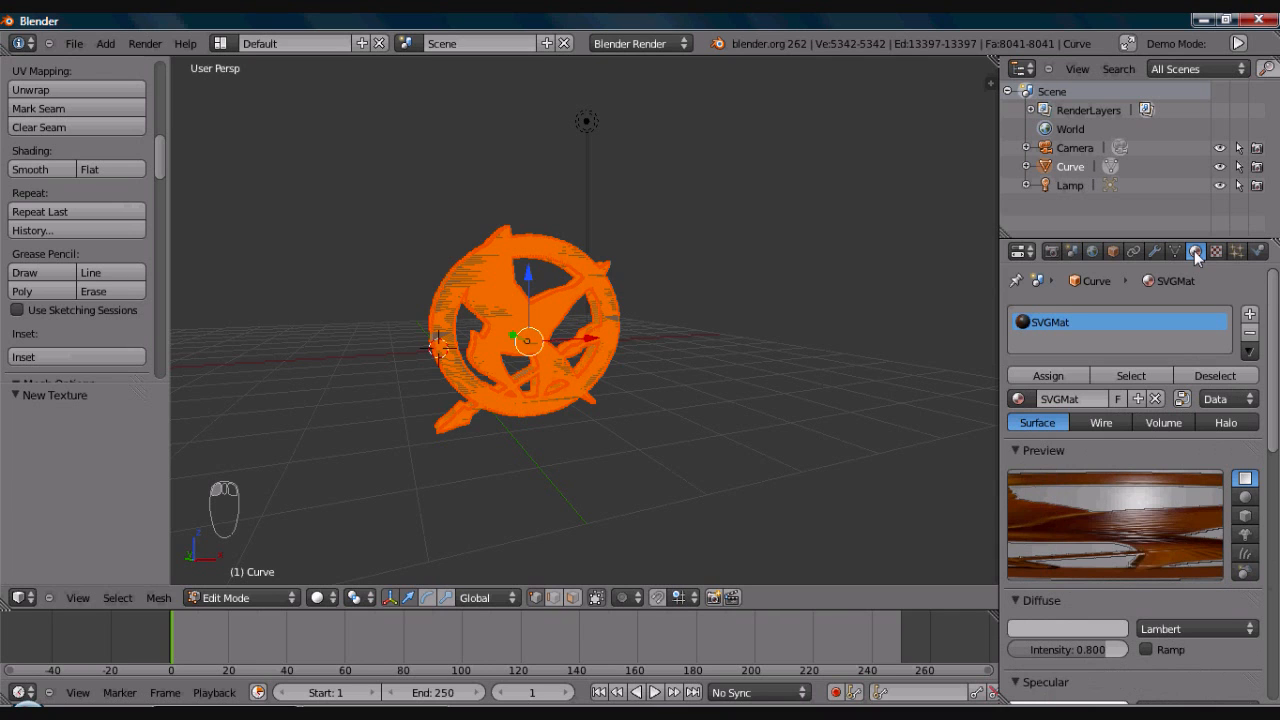
pyautogui.press('Tab')
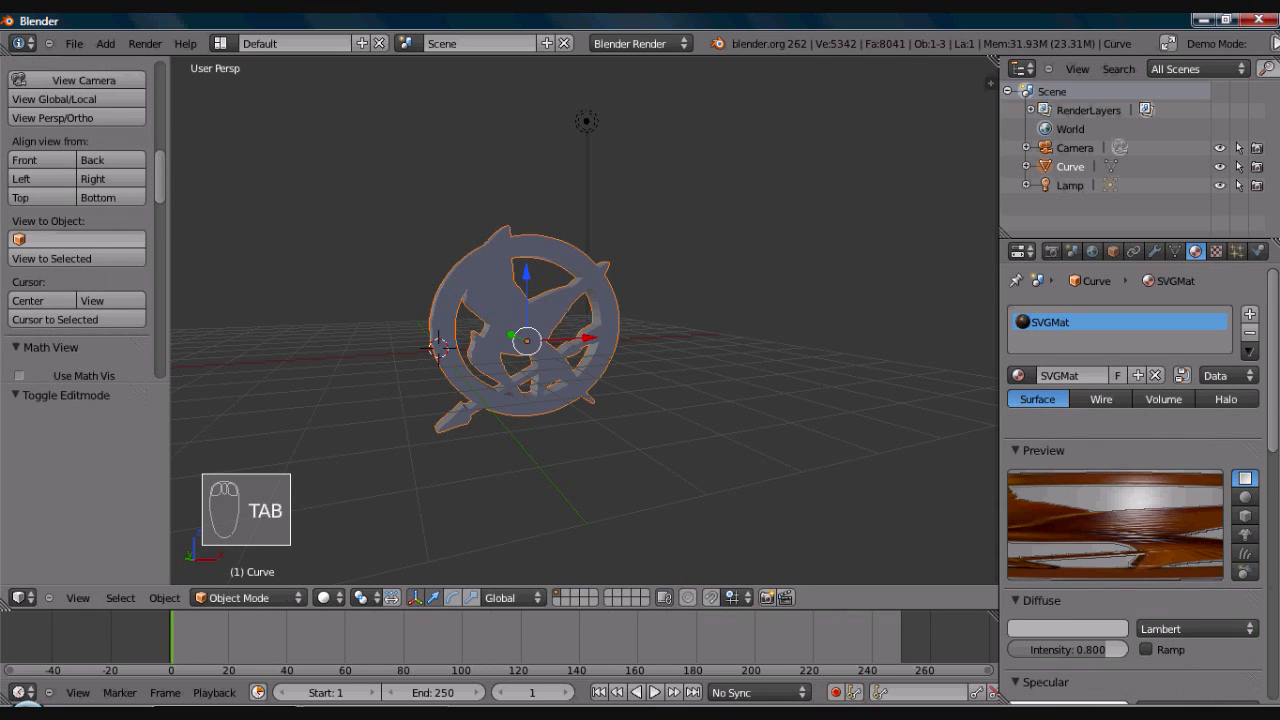
# - Reposition the lamp above the emblem, ending with a shift of about -2.36 units along the X axis
pyautogui.moveTo(605, 330); pyautogui.dragTo(655, 270, button='middle')
pyautogui.rightClick(501, 229)
pyautogui.moveTo(501, 229); pyautogui.dragTo(486, 203, button='middle')
pyautogui.moveTo(324, 181); pyautogui.dragTo(417, 211)
pyautogui.moveTo(577, 262); pyautogui.dragTo(400, 264, button='middle')
pyautogui.moveTo(783, 178); pyautogui.dragTo(716, 169)
pyautogui.moveTo(669, 216); pyautogui.dragTo(865, 248, button='middle')
pyautogui.moveTo(549, 239); pyautogui.dragTo(519, 209, button='middle')
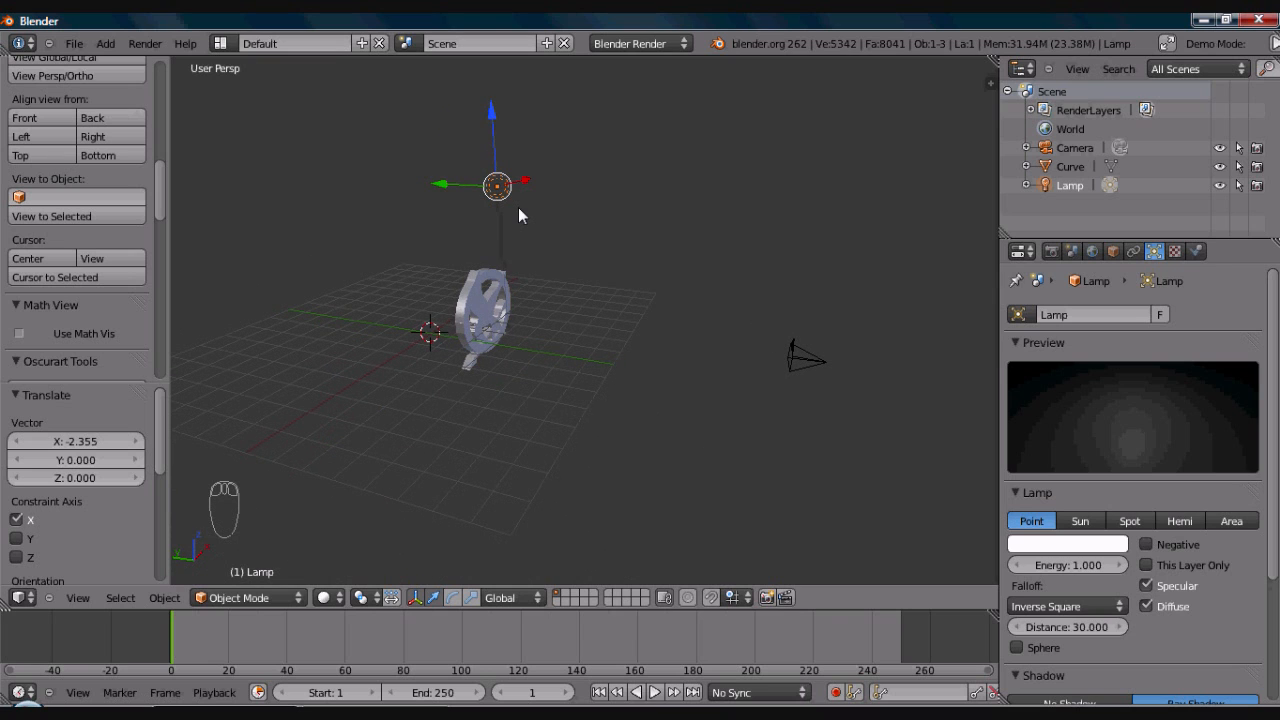
pyautogui.press('KP_1')
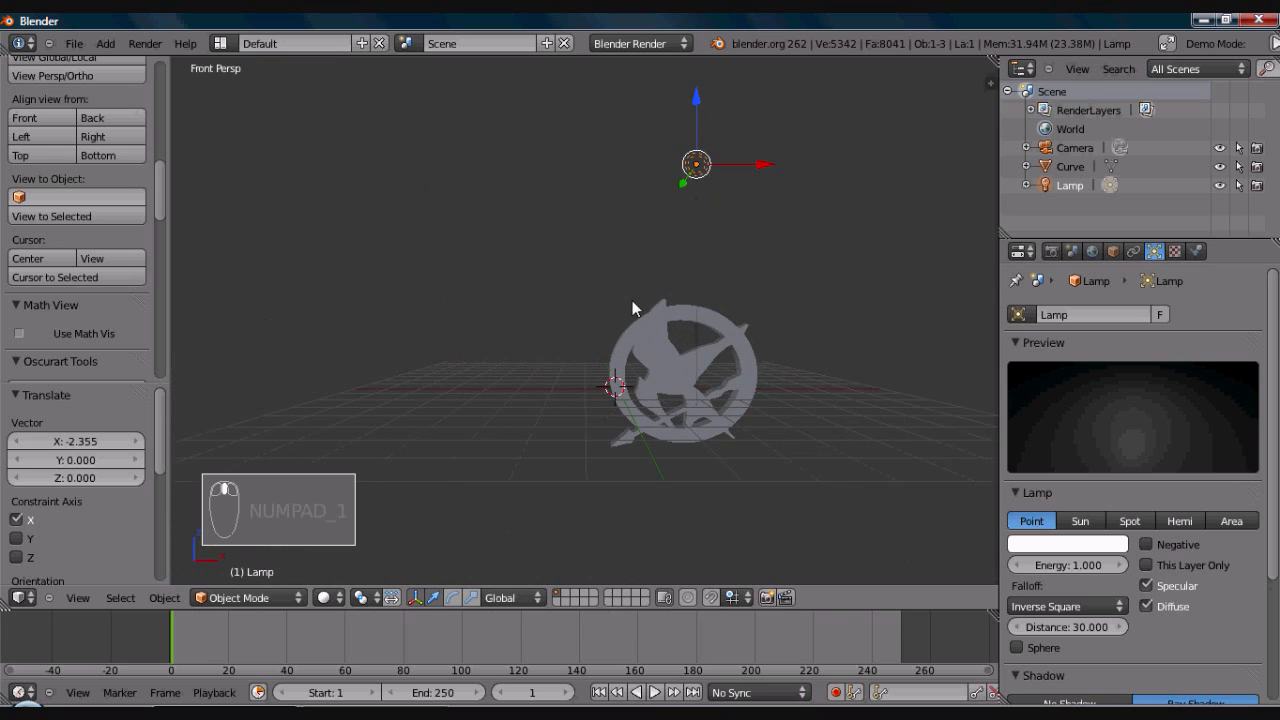
pyautogui.moveTo(632, 300)
pyautogui.mouseDown(button='middle')
pyautogui.moveTo(563, 276)
pyautogui.moveTo(620, 311)
pyautogui.mouseUp(button='middle')
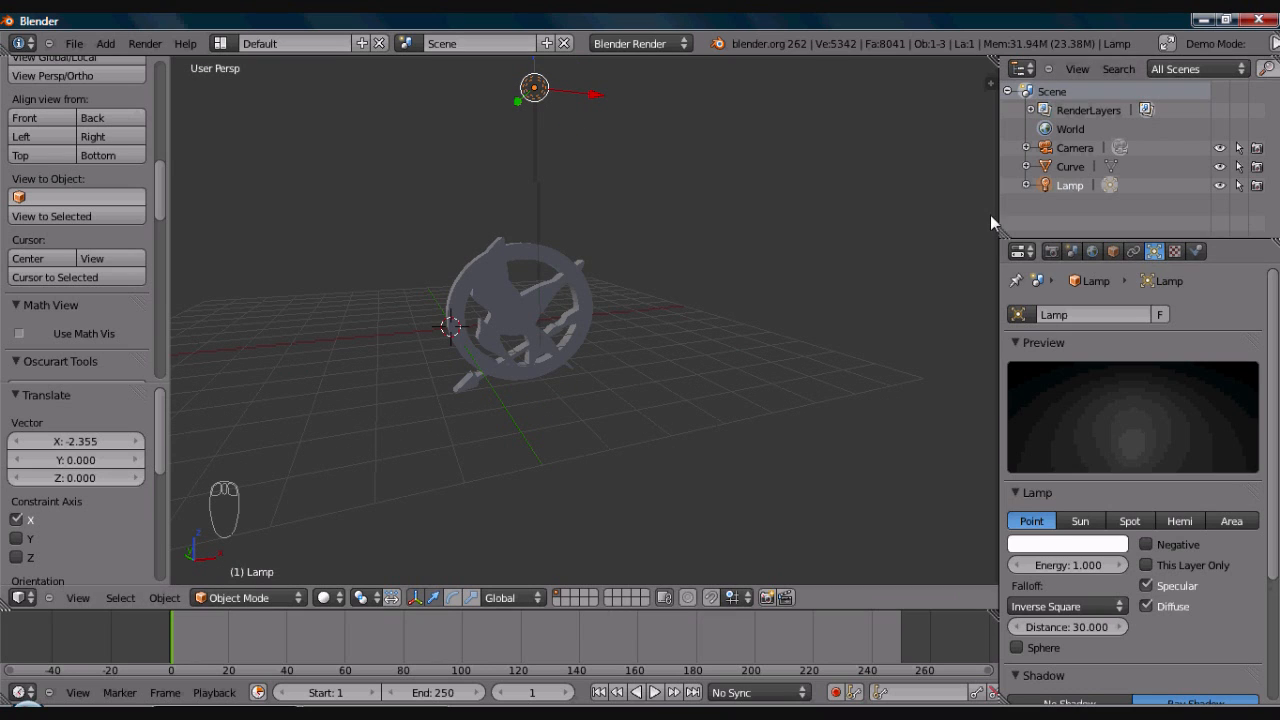
pyautogui.scroll(-4, 588, 241)
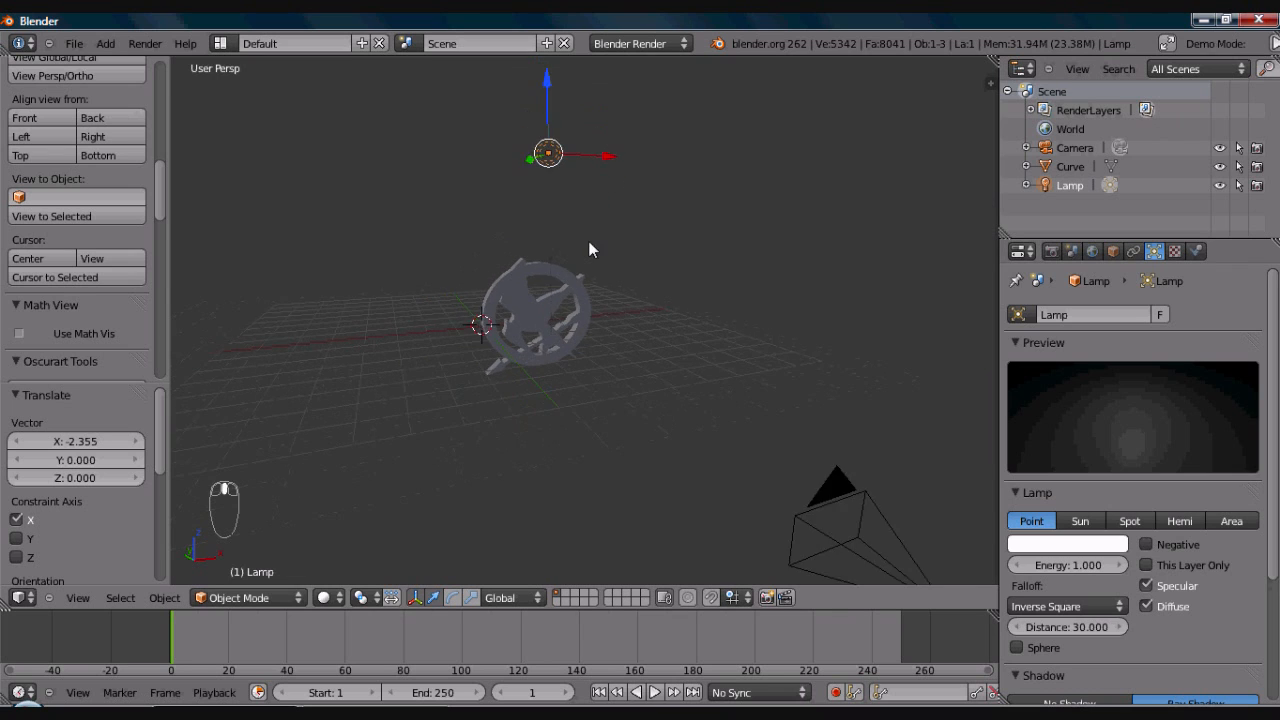
# - Select the emblem and snap the 3D cursor to it
pyautogui.rightClick(554, 302)
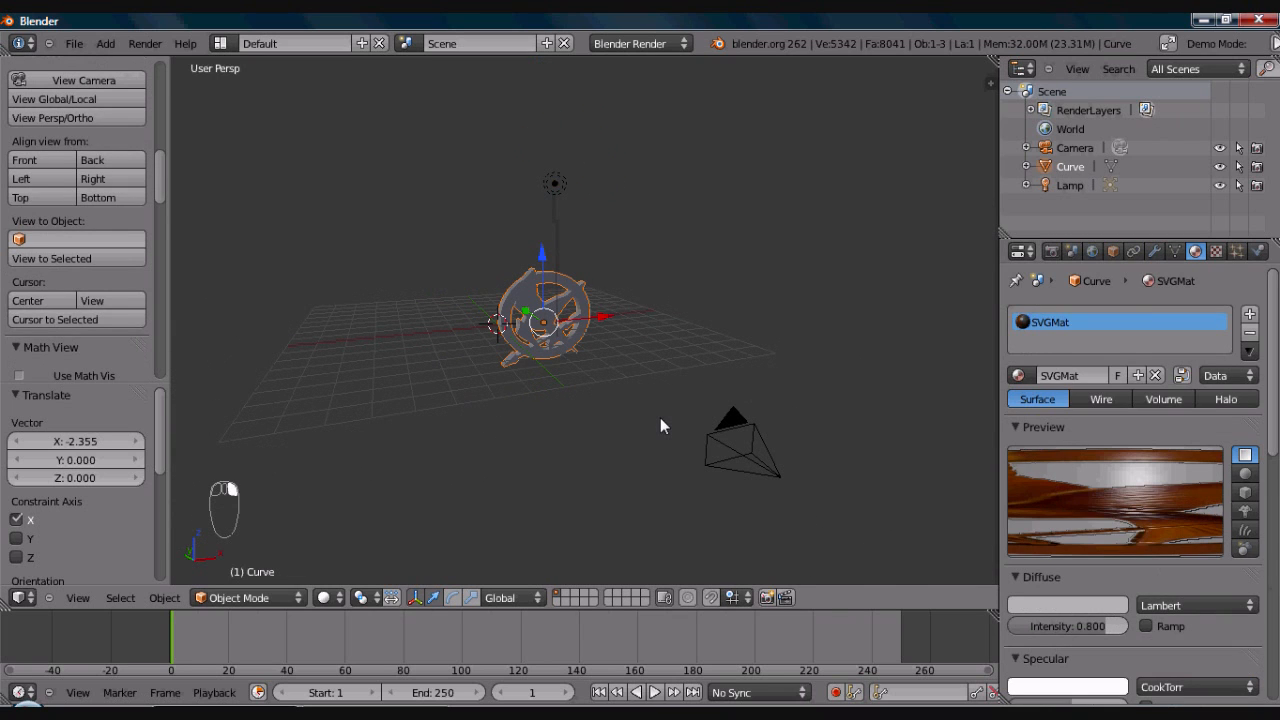
pyautogui.hotkey('shift', 's')
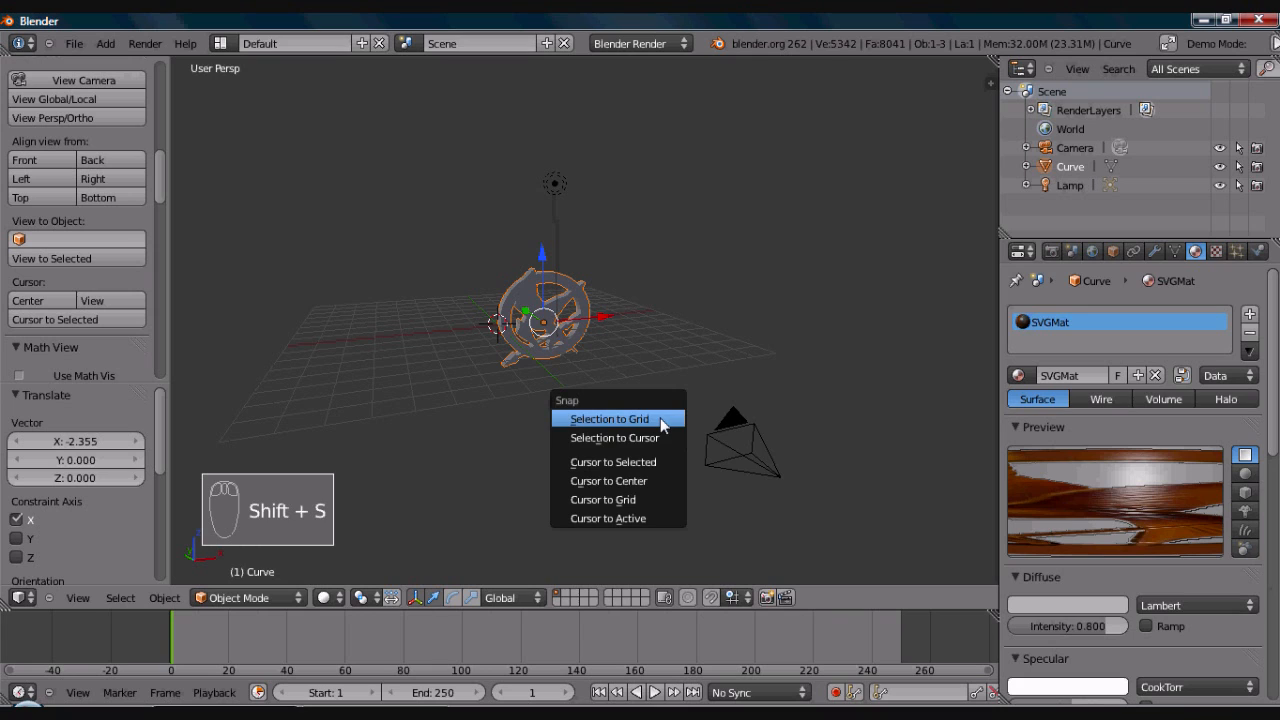
pyautogui.click(633, 461)
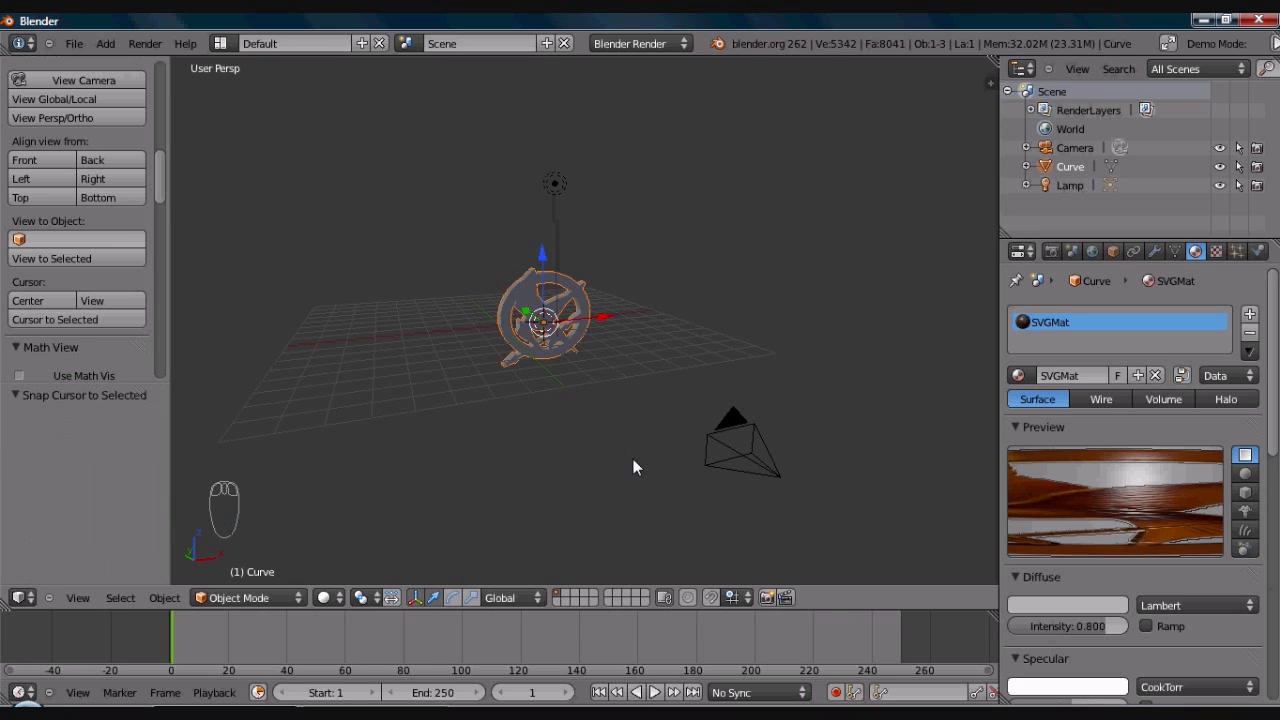
# - Add a cube mesh at the 3D cursor on the emblem and scale it up by about 7.71
pyautogui.hotkey('shift', 'a')
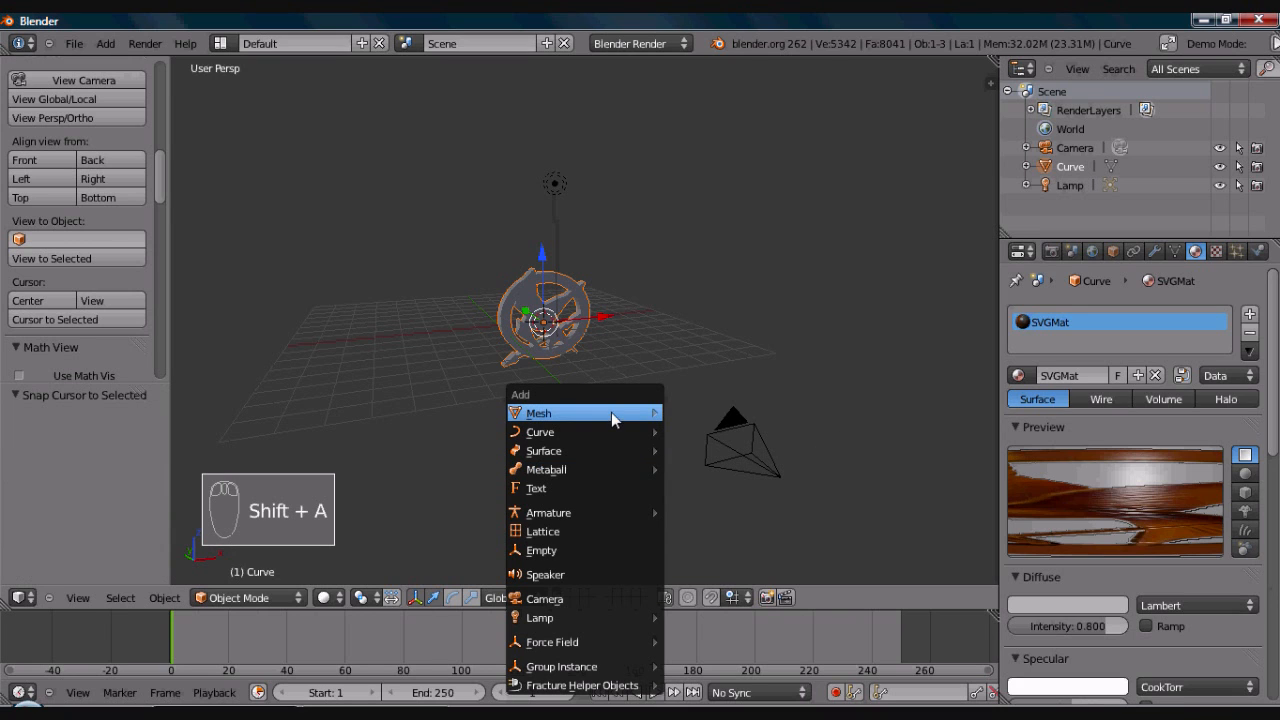
pyautogui.moveTo(611, 412)
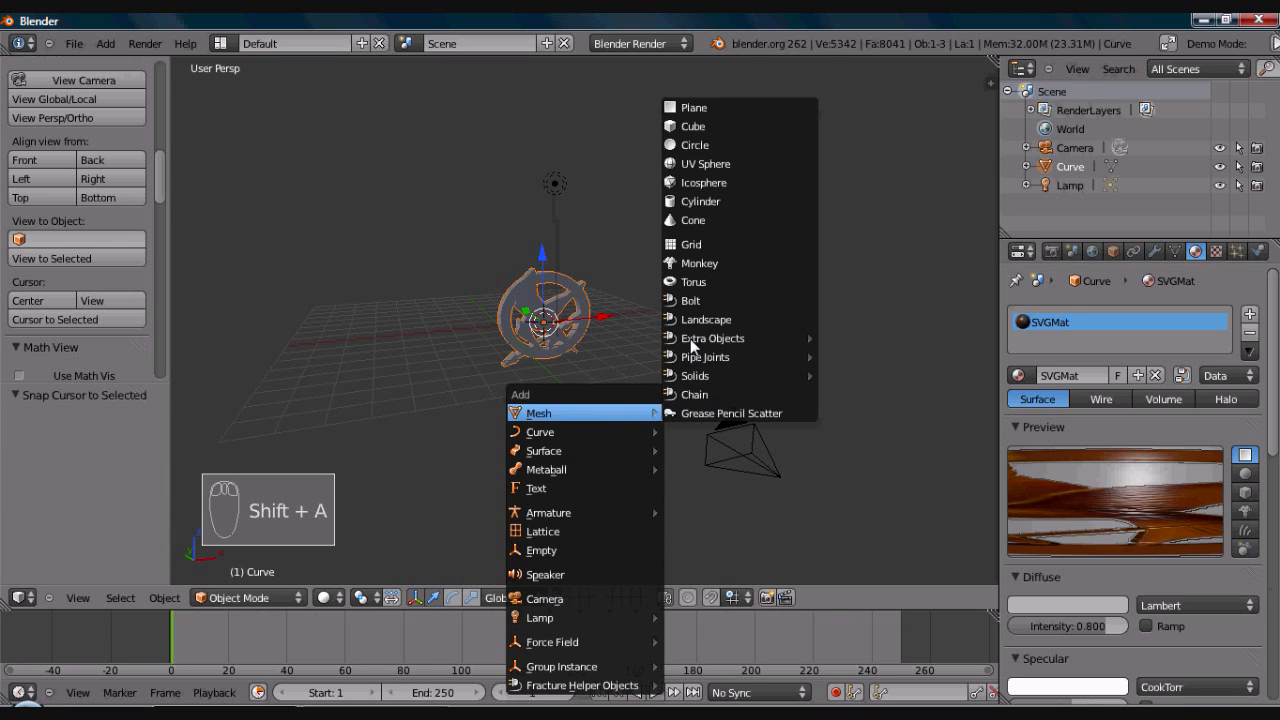
pyautogui.click(711, 125)
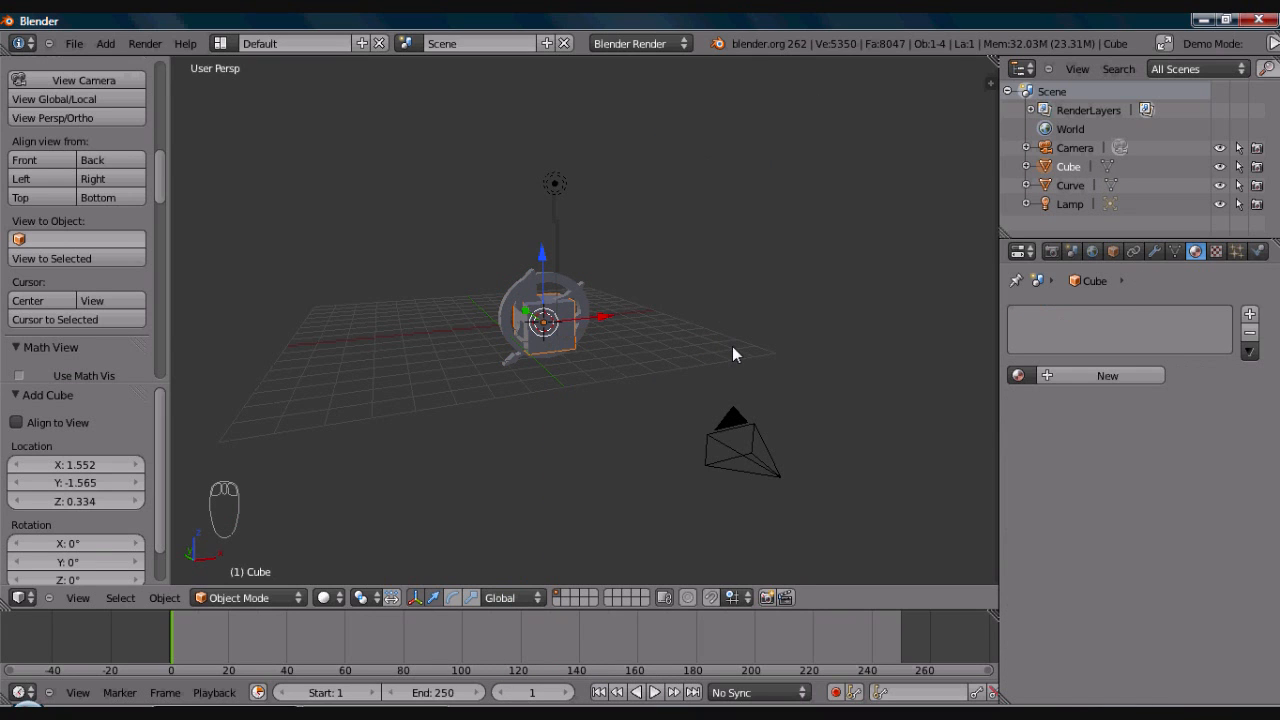
pyautogui.press('s')
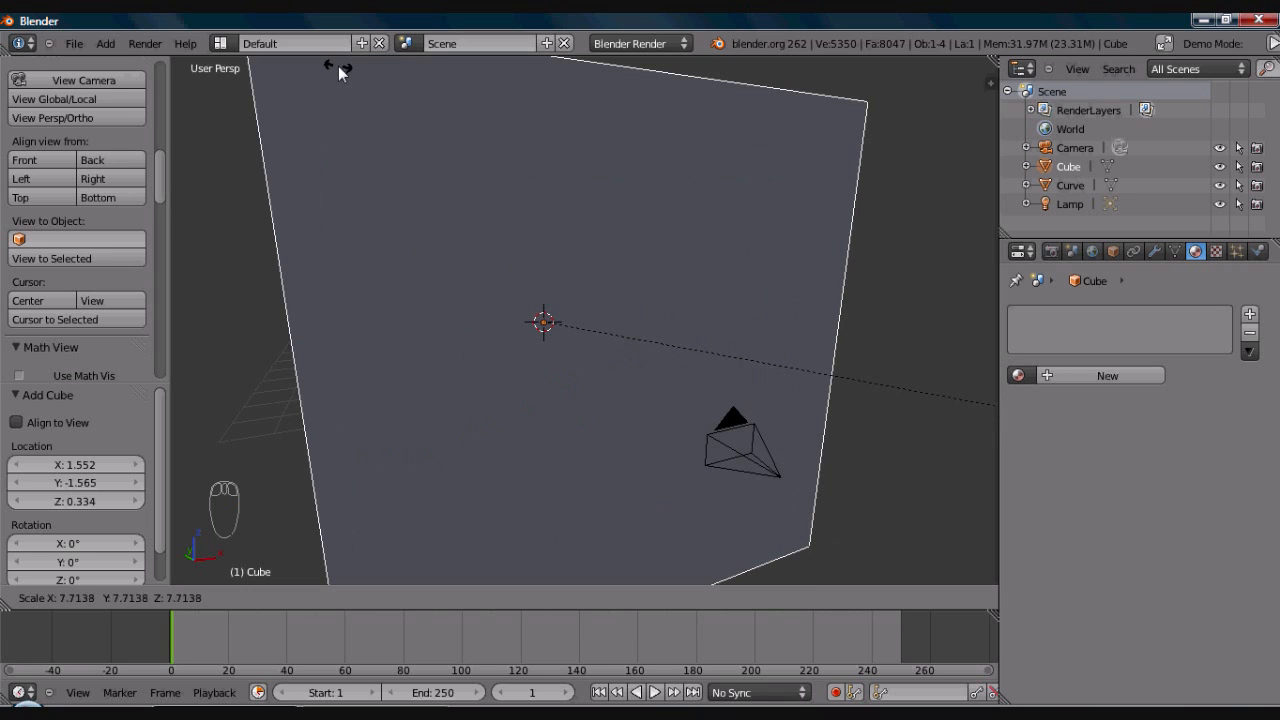
pyautogui.click(338, 66)
# - Shift the cube about -5.11 units along the Y axis and enlarge it by about 1.29
pyautogui.scroll(-4, 370, 125)
pyautogui.moveTo(401, 155); pyautogui.dragTo(591, 240, button='middle')
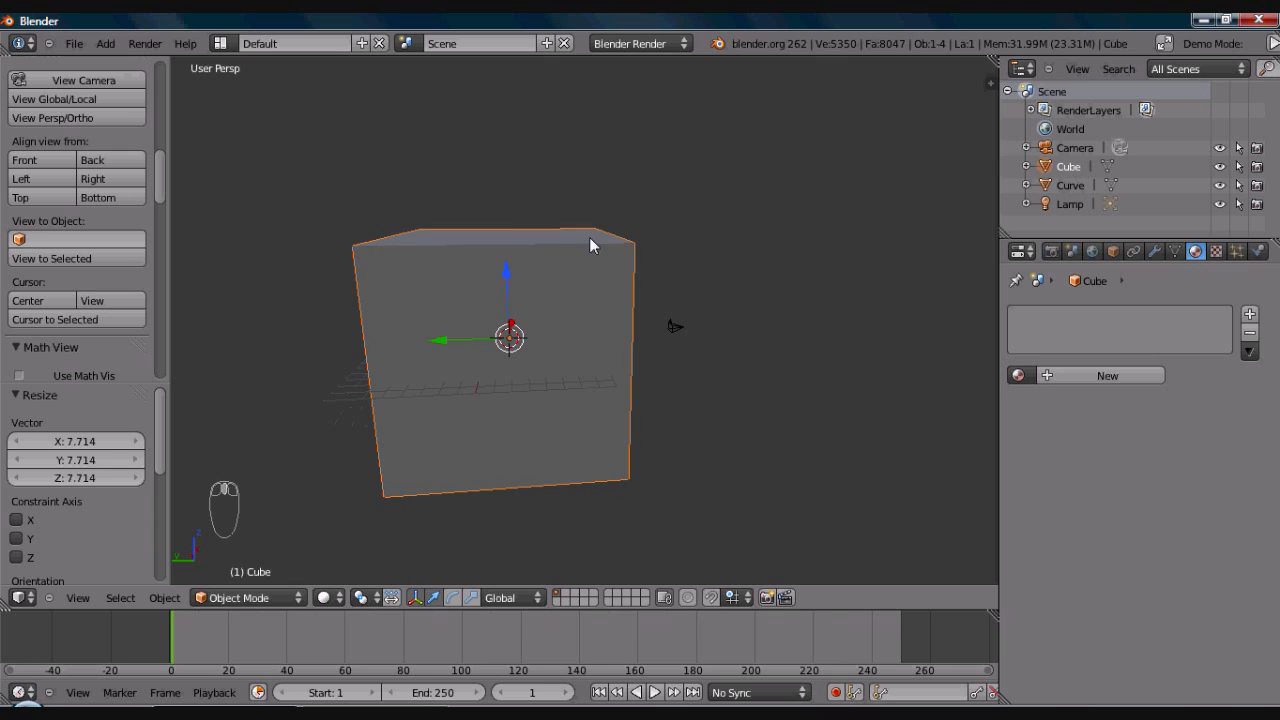
pyautogui.moveTo(443, 342); pyautogui.dragTo(507, 337)
pyautogui.moveTo(507, 337); pyautogui.dragTo(678, 376, button='middle')
pyautogui.press('s')
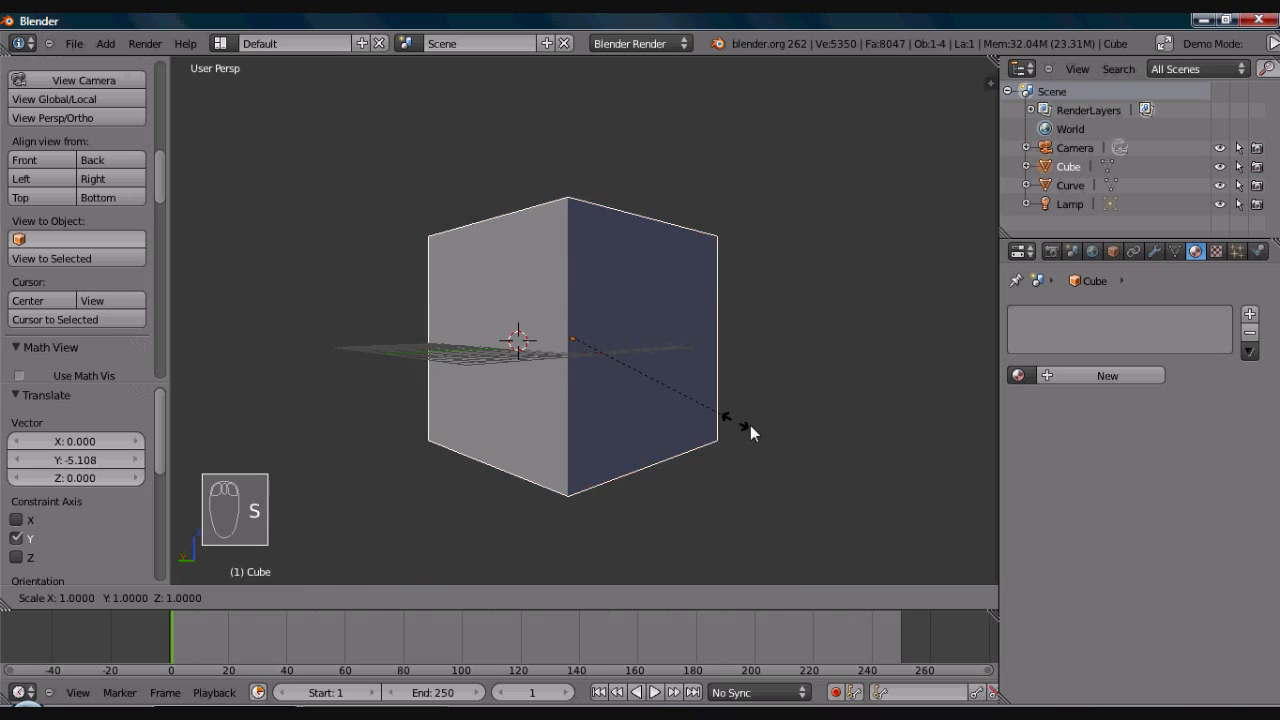
pyautogui.click(786, 446)
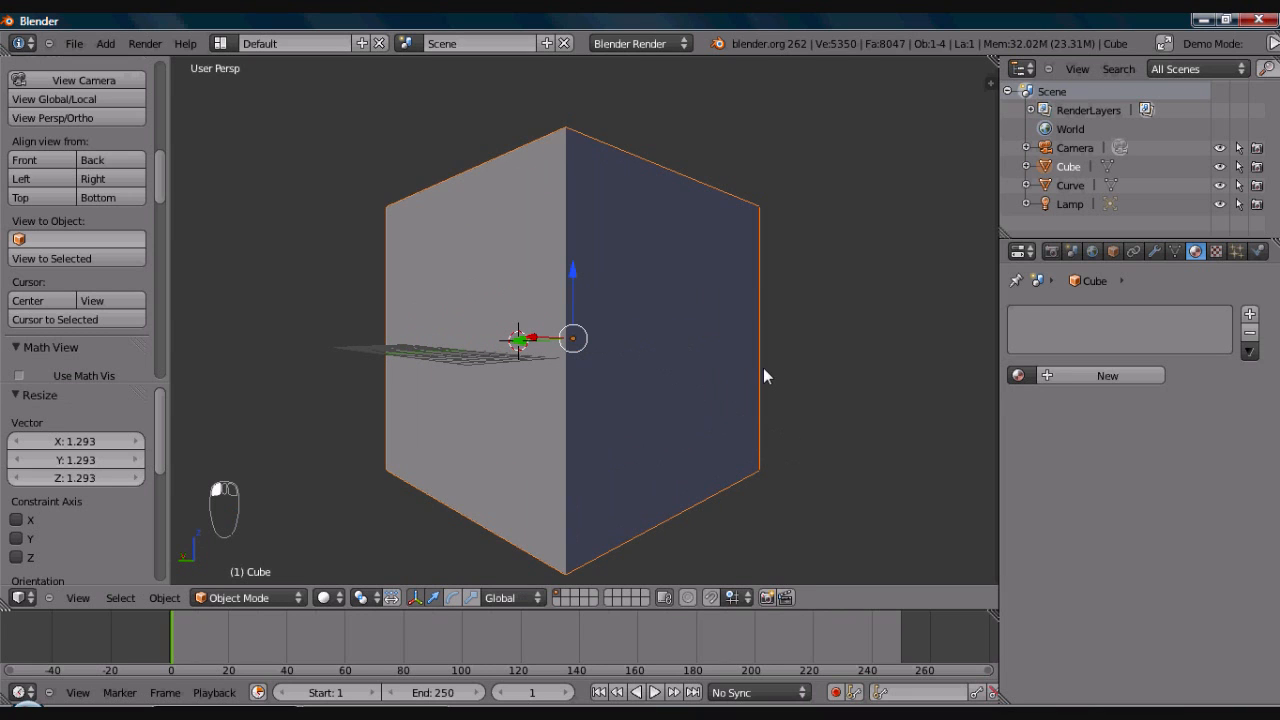
# - Enlarge the cube by about 1.2 and raise it about 0.72 units along the Z axis
pyautogui.scroll(-5, 760, 345)
pyautogui.moveTo(758, 339); pyautogui.dragTo(702, 358, button='middle')
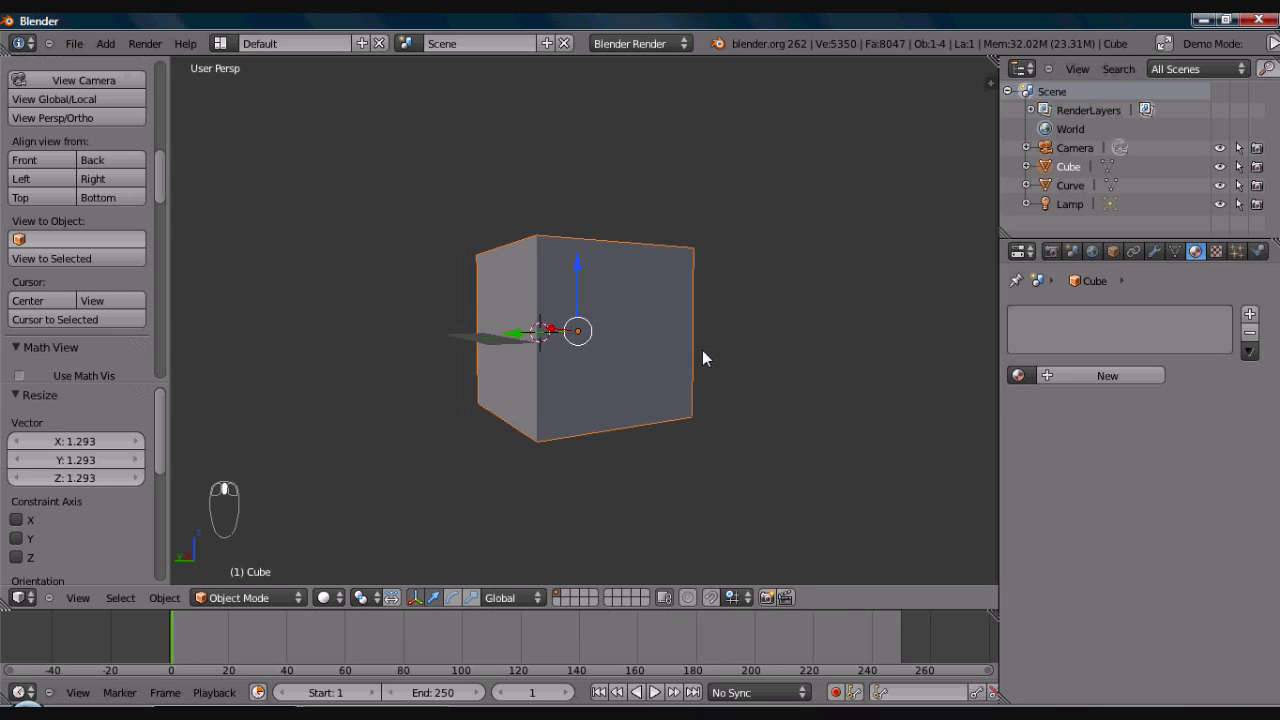
pyautogui.press('s')
pyautogui.click(720, 364)
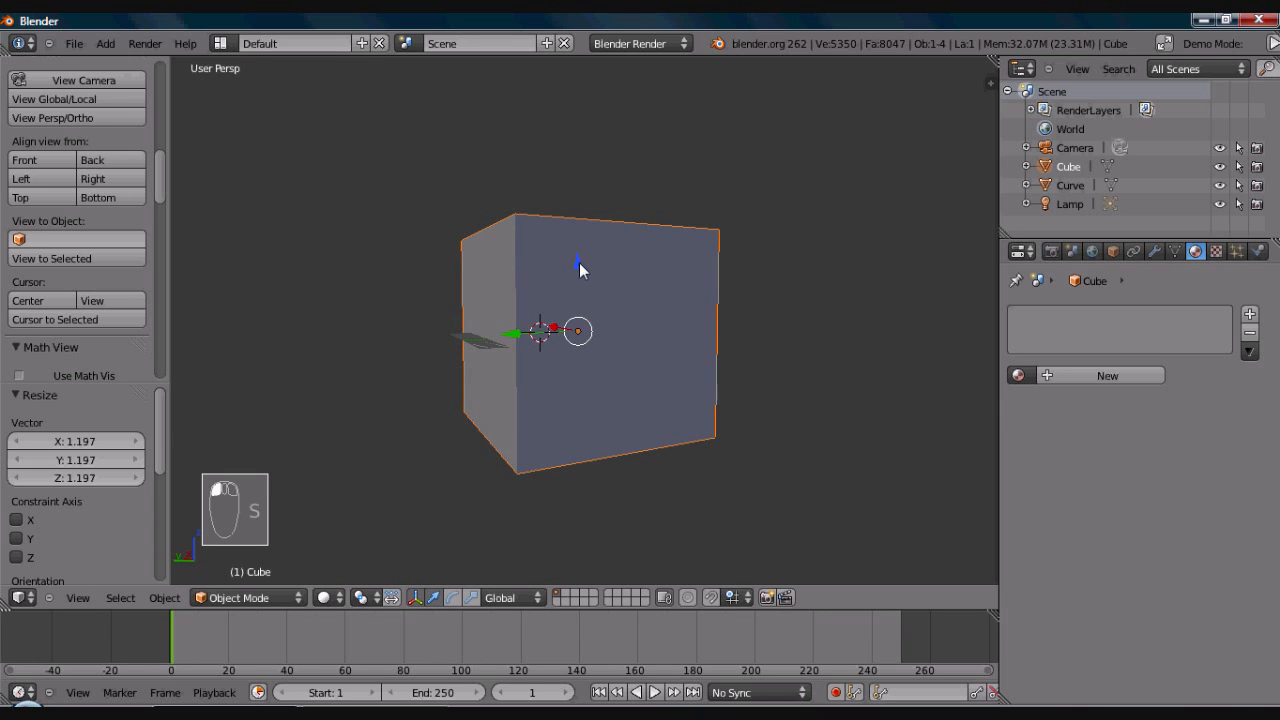
pyautogui.moveTo(579, 258); pyautogui.dragTo(503, 345)
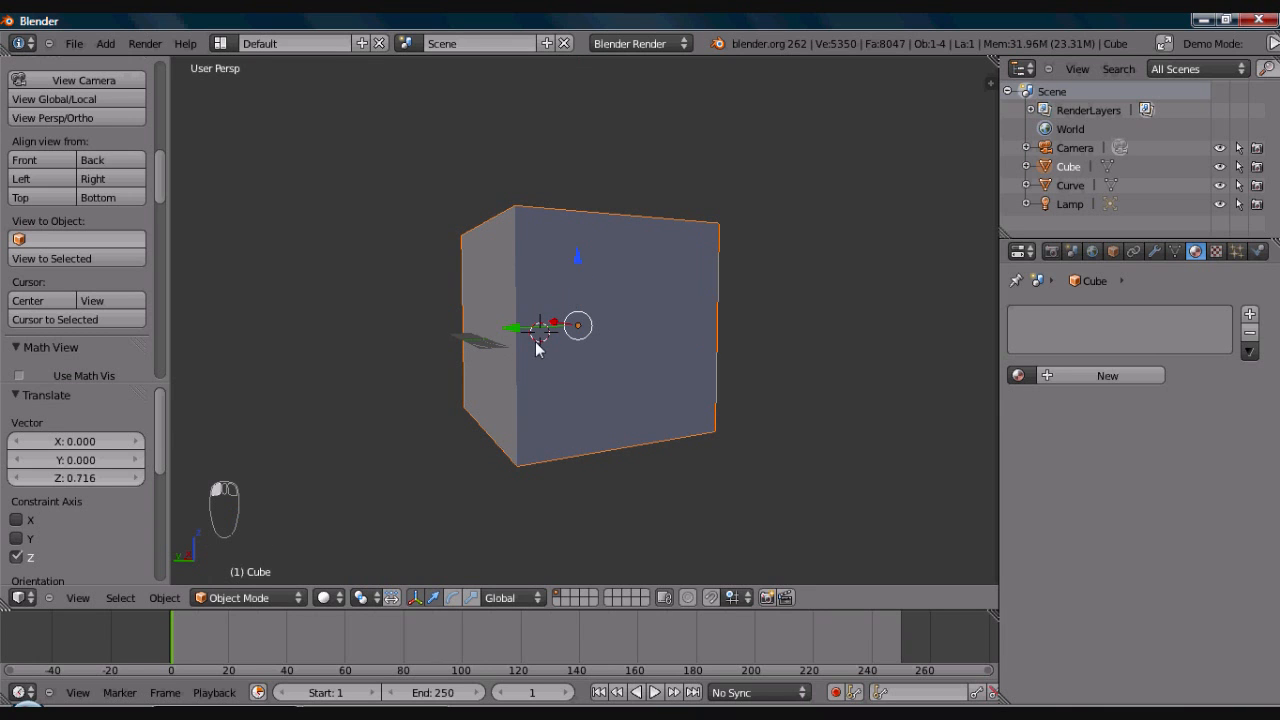
# - Delete the cube's face on its positive Y side in face select mode and return to Object Mode
pyautogui.press('Tab')
pyautogui.moveTo(581, 353); pyautogui.dragTo(538, 356, button='middle')
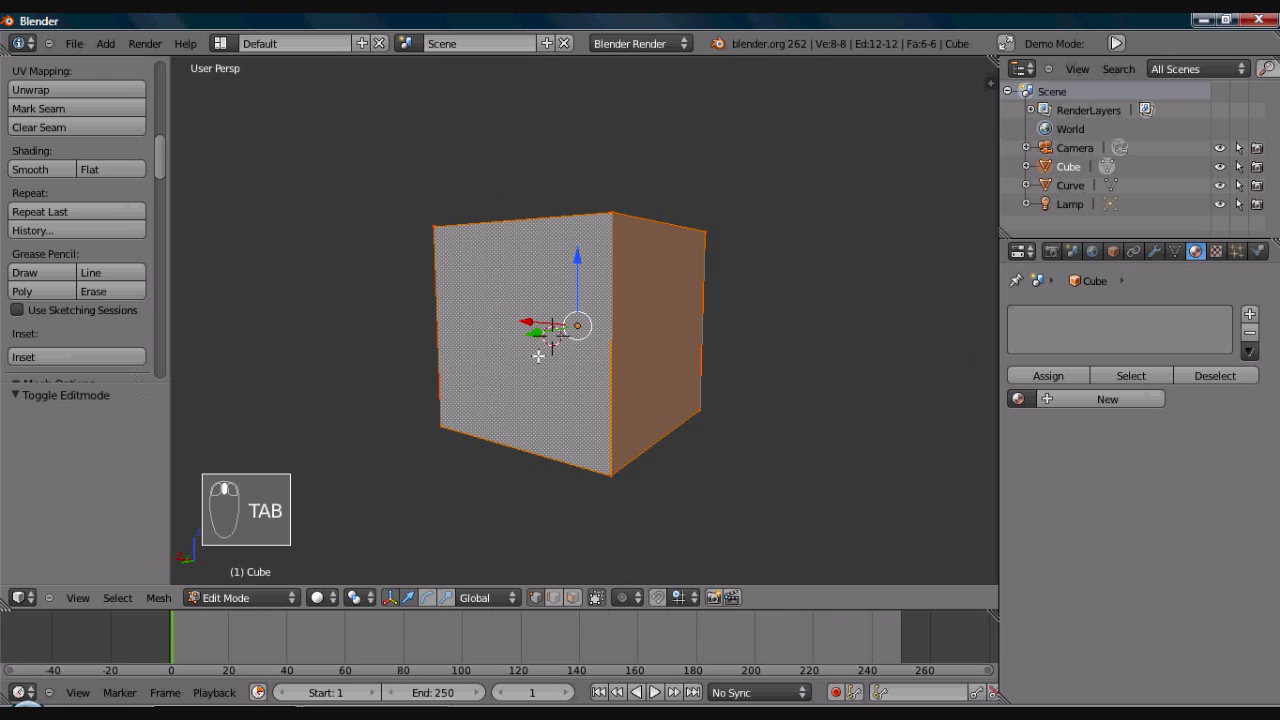
pyautogui.click(573, 597)
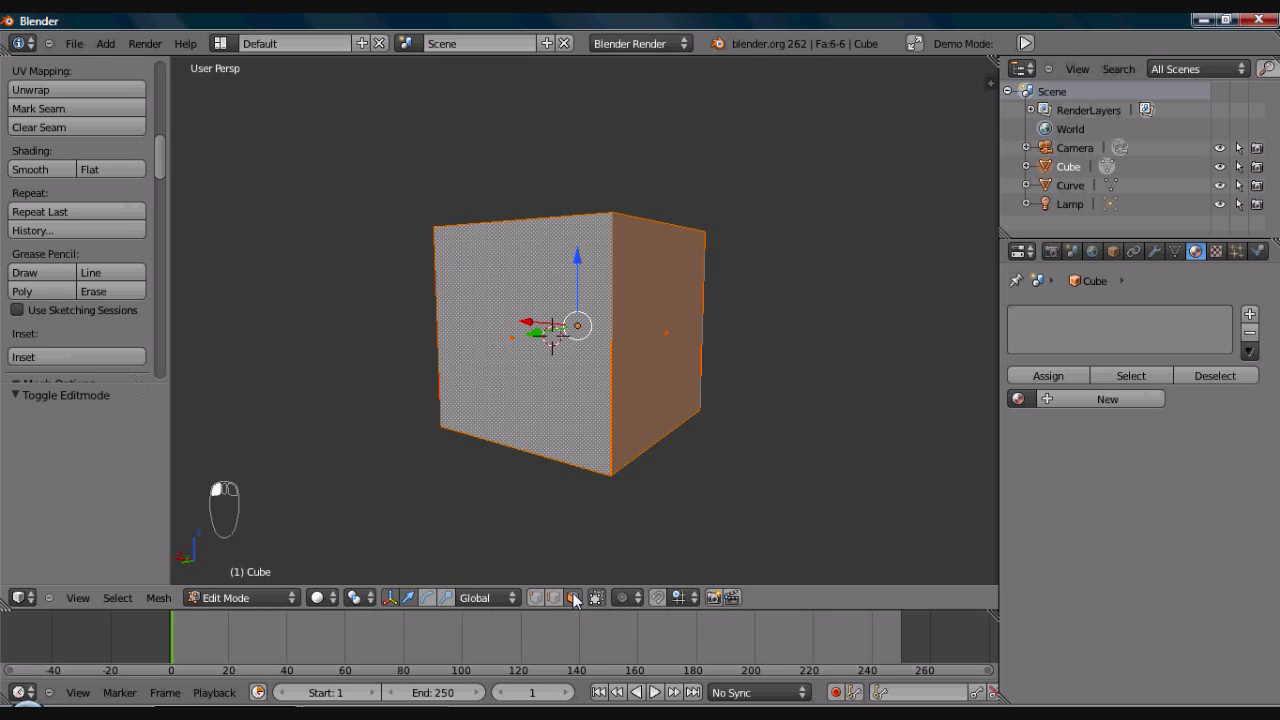
pyautogui.rightClick(512, 339)
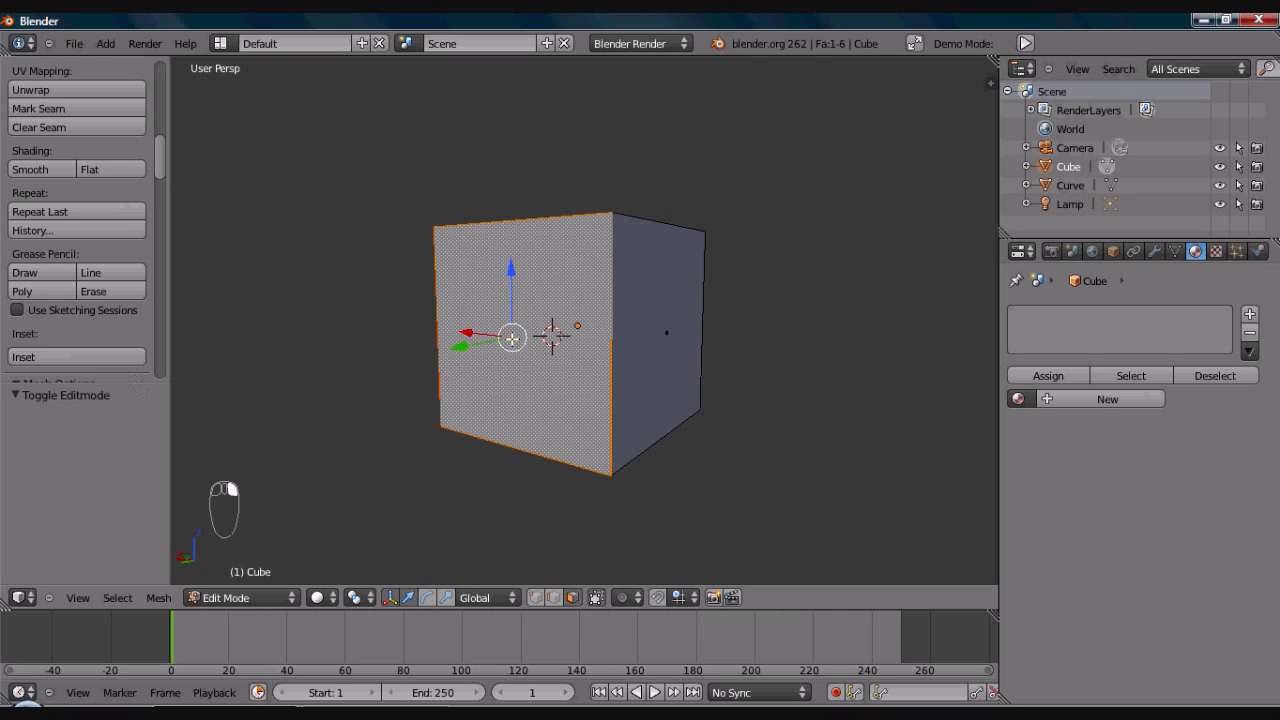
pyautogui.press('x')
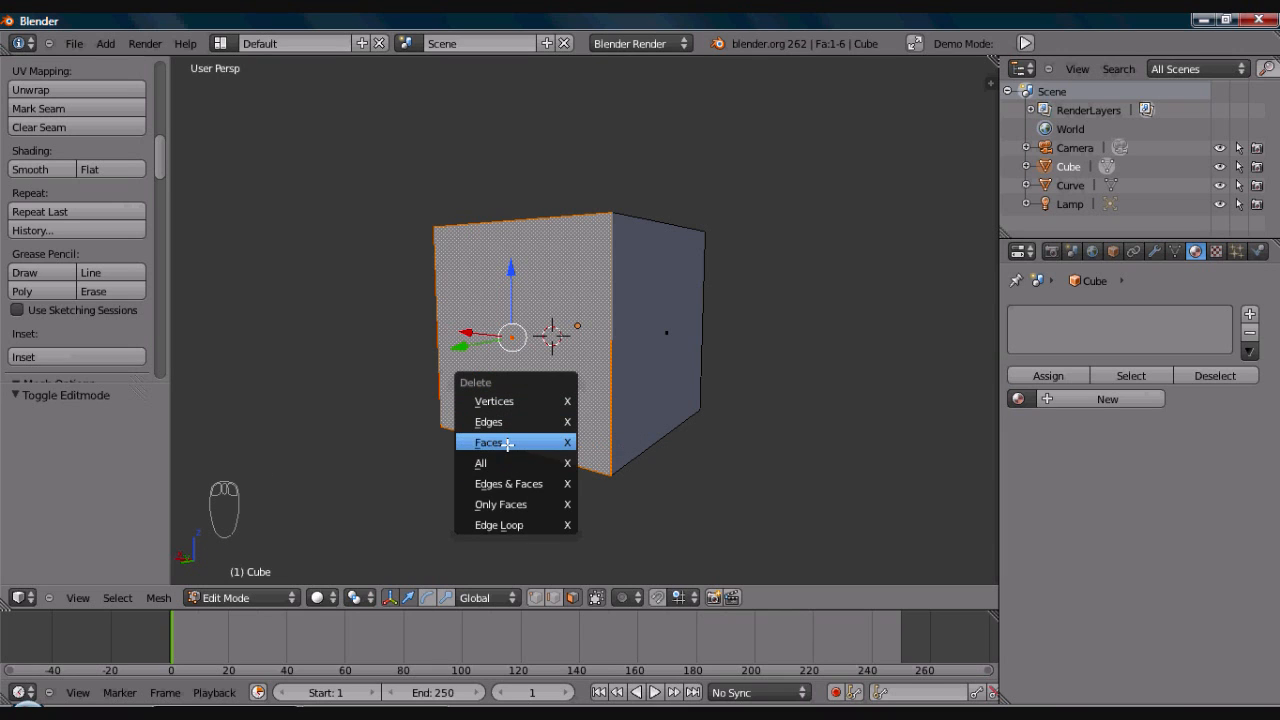
pyautogui.click(508, 442)
pyautogui.moveTo(622, 377)
pyautogui.mouseDown(button='middle')
pyautogui.moveTo(600, 377)
pyautogui.moveTo(640, 389)
pyautogui.mouseUp(button='middle')
pyautogui.press('Tab')
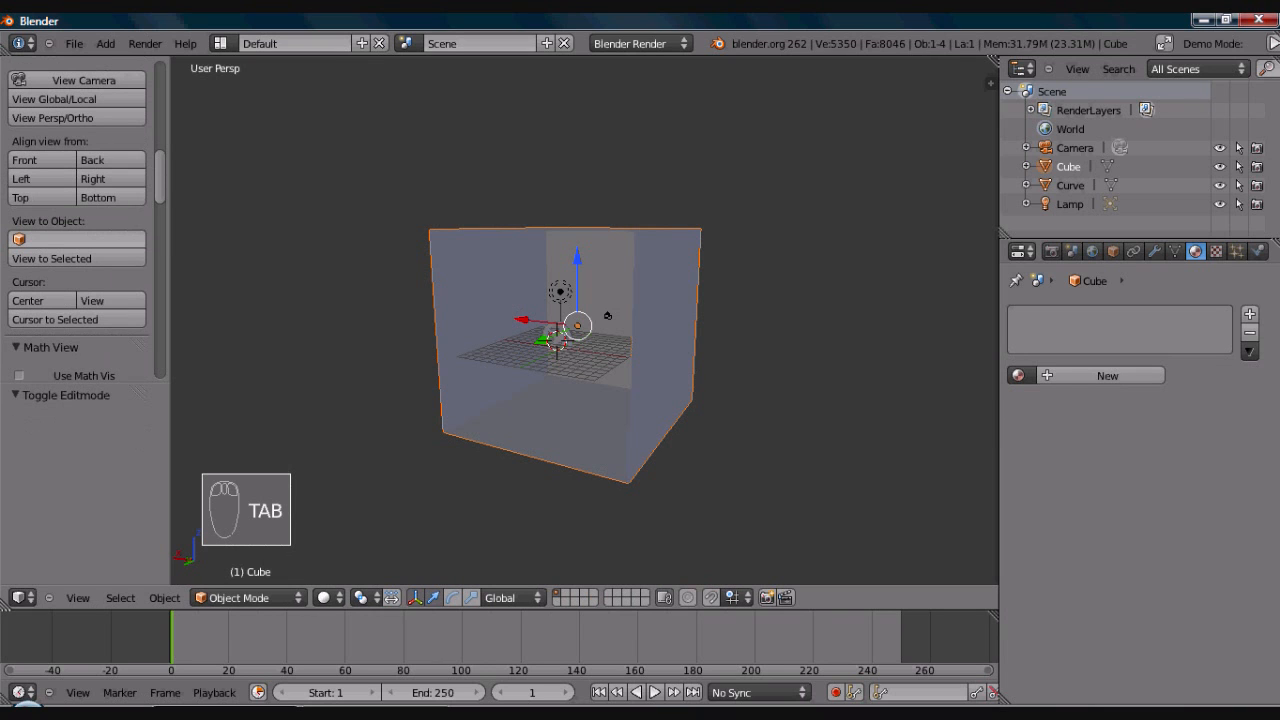
# - Give the open cube a new material and make it Shadeless
pyautogui.moveTo(594, 377)
pyautogui.mouseDown(button='middle')
pyautogui.moveTo(579, 360)
pyautogui.moveTo(599, 373)
pyautogui.mouseUp(button='middle')
pyautogui.click(1108, 375)
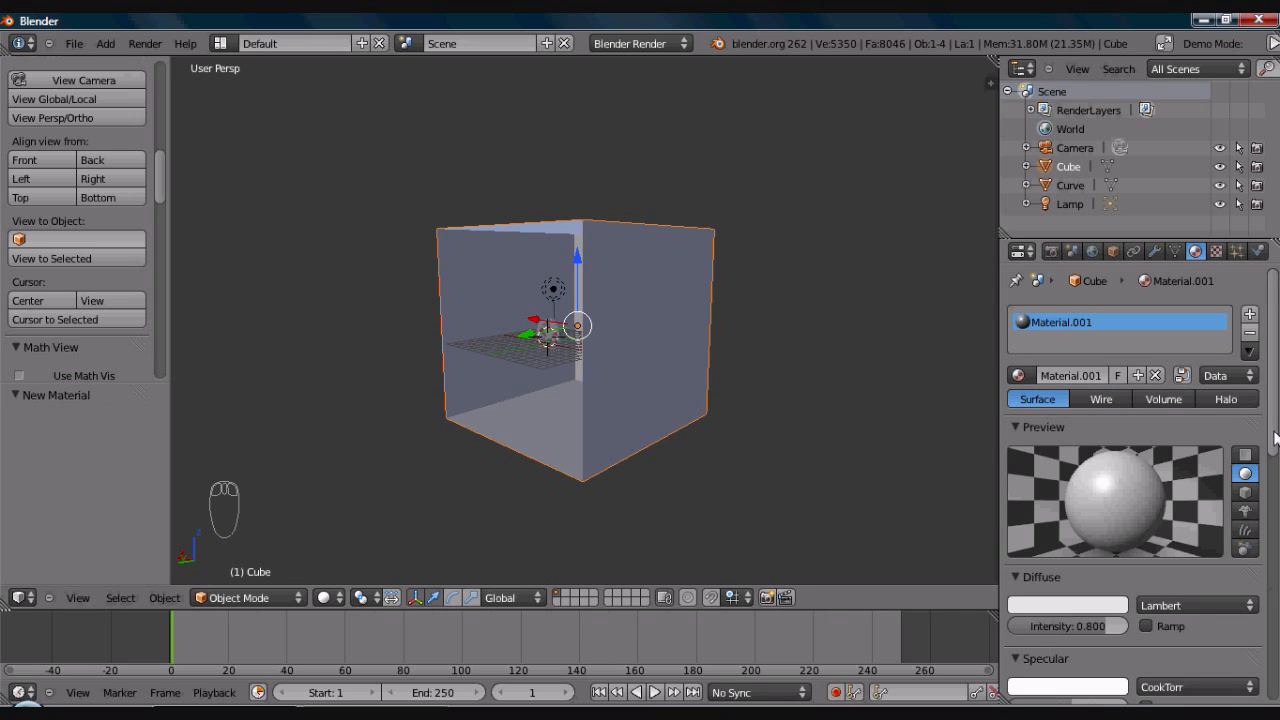
pyautogui.moveTo(1275, 437); pyautogui.dragTo(1181, 545)
pyautogui.click(1146, 548)
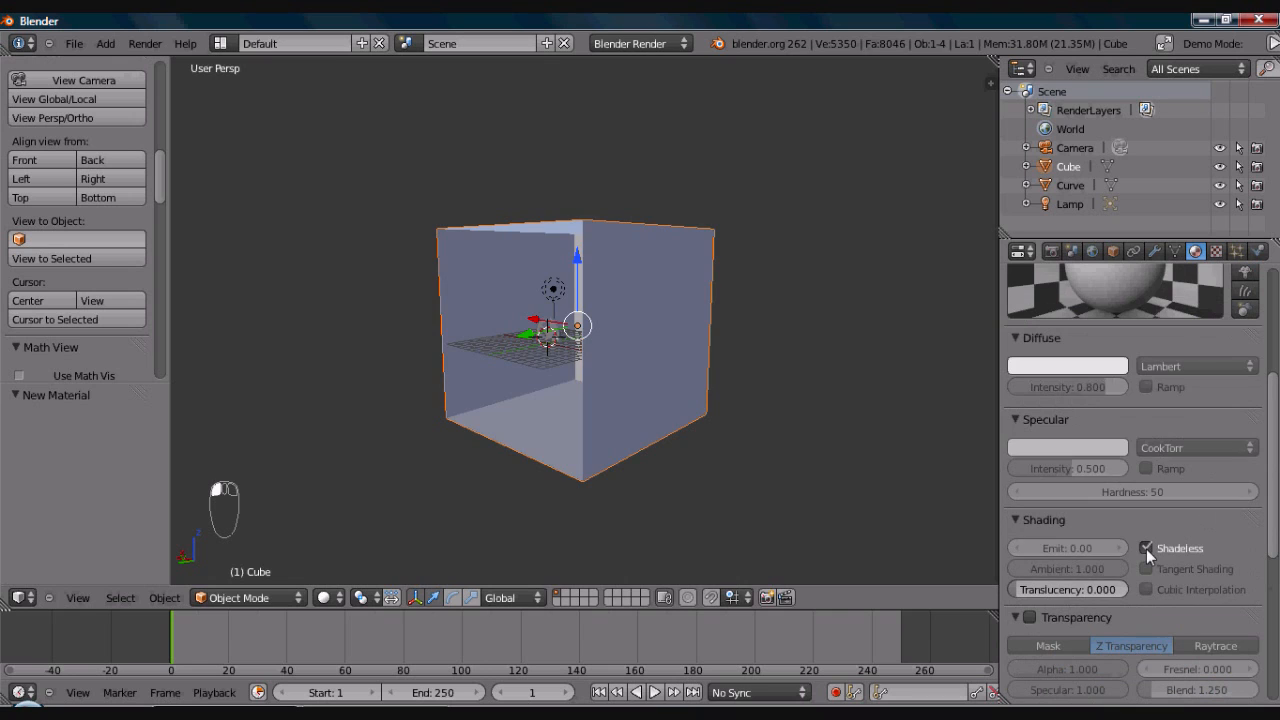
pyautogui.moveTo(1274, 525); pyautogui.dragTo(1274, 385)
# - Add a new texture to the cube's material and set its type to Image or Movie
pyautogui.click(1217, 250)
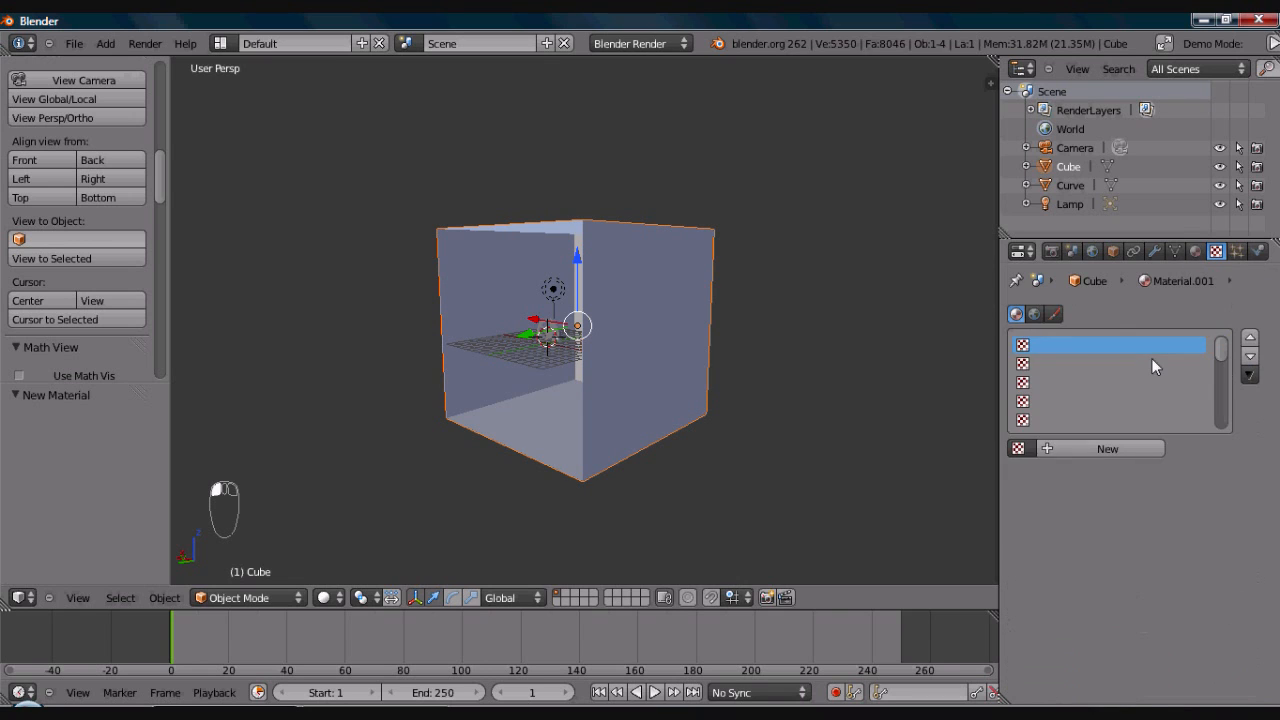
pyautogui.click(1112, 450)
pyautogui.click(1111, 472)
pyautogui.click(1111, 472)
pyautogui.click(1111, 472)
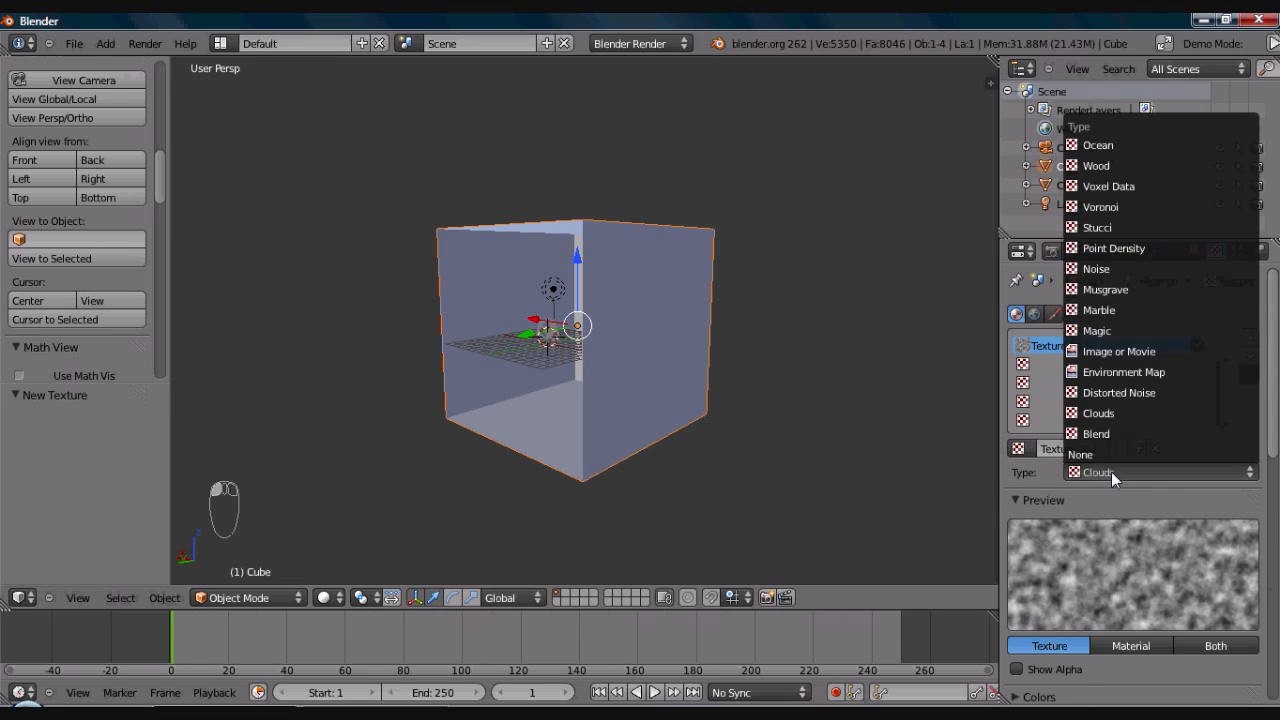
pyautogui.click(1111, 472)
pyautogui.click(1111, 472)
pyautogui.click(1106, 350)
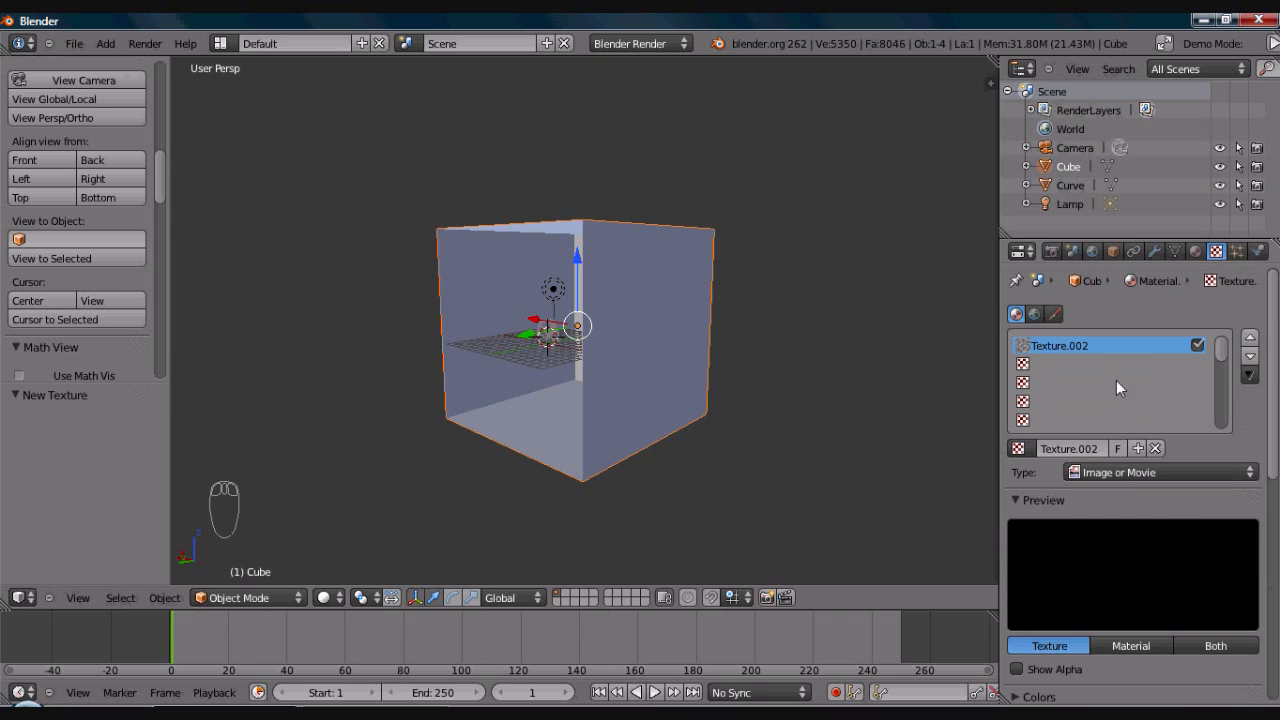
# - Set the texture preview to show both texture and material on a flat plane
pyautogui.click(1222, 646)
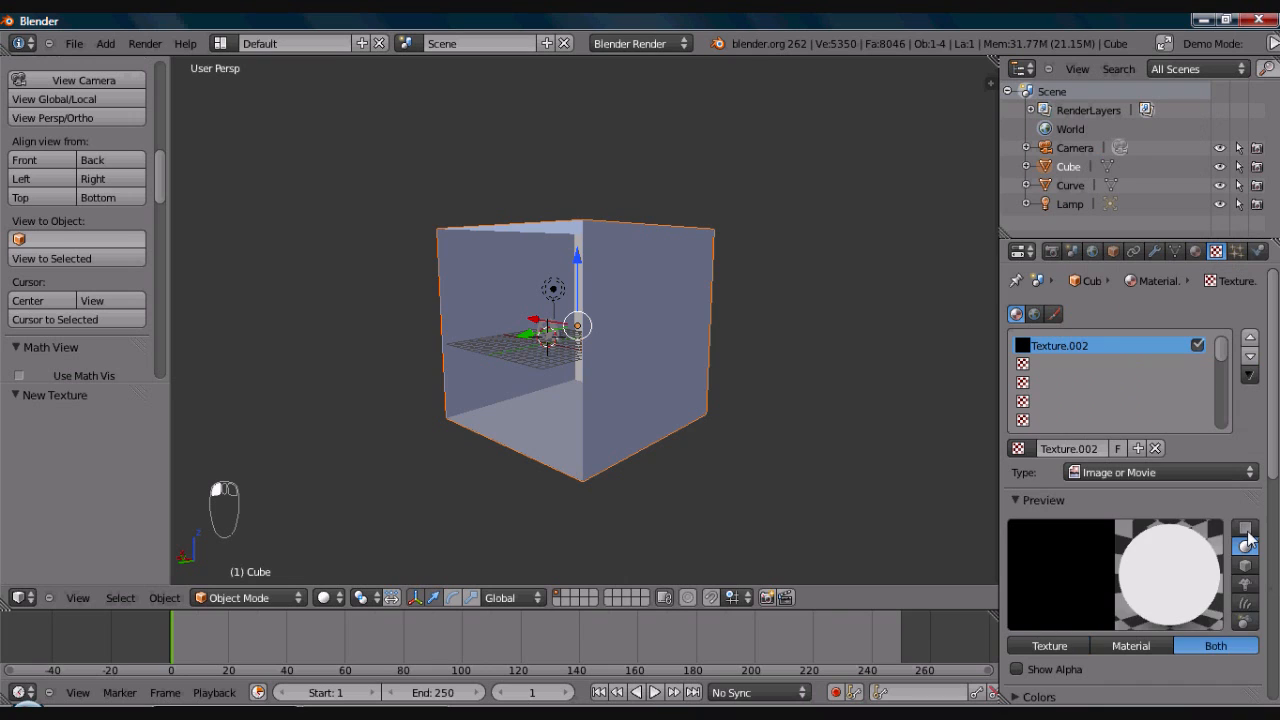
pyautogui.click(1245, 528)
pyautogui.moveTo(1275, 434); pyautogui.dragTo(1275, 436)
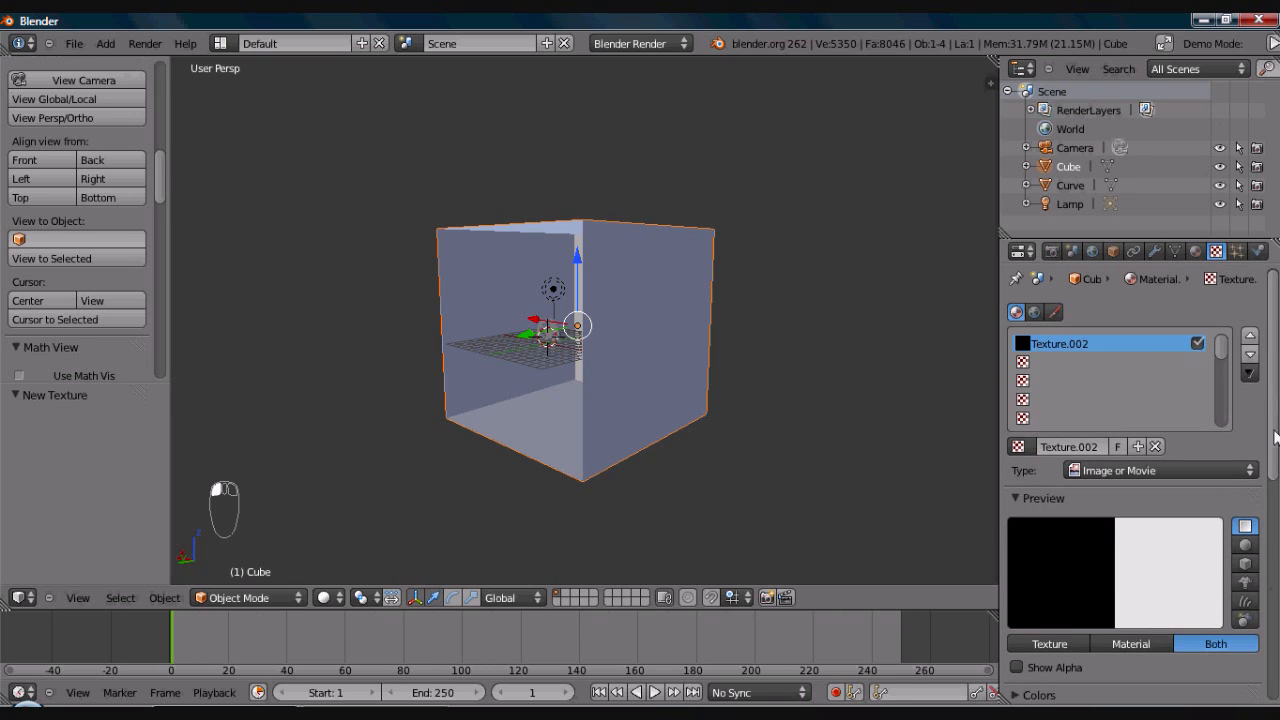
# - Load abstractMine.png from the UseableRefImages folder as the cube's texture image
pyautogui.scroll(-6, 1270, 440)
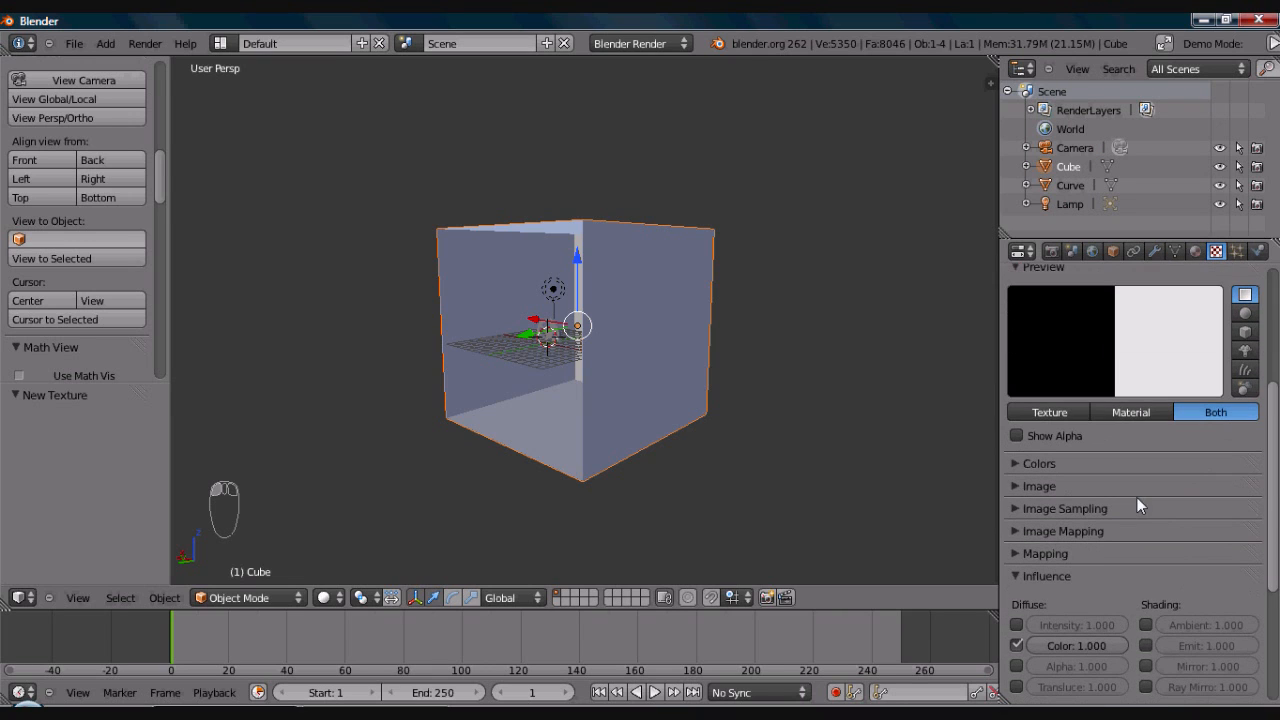
pyautogui.click(1013, 487)
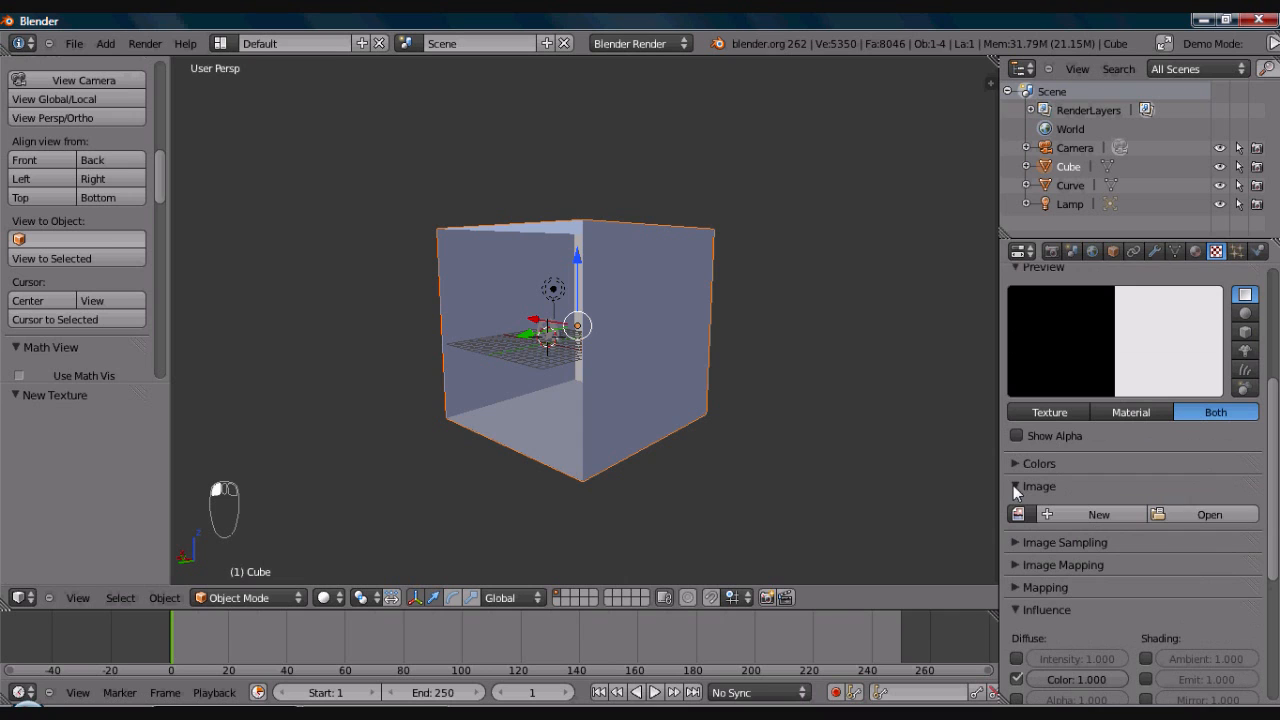
pyautogui.click(1186, 515)
pyautogui.click(101, 345)
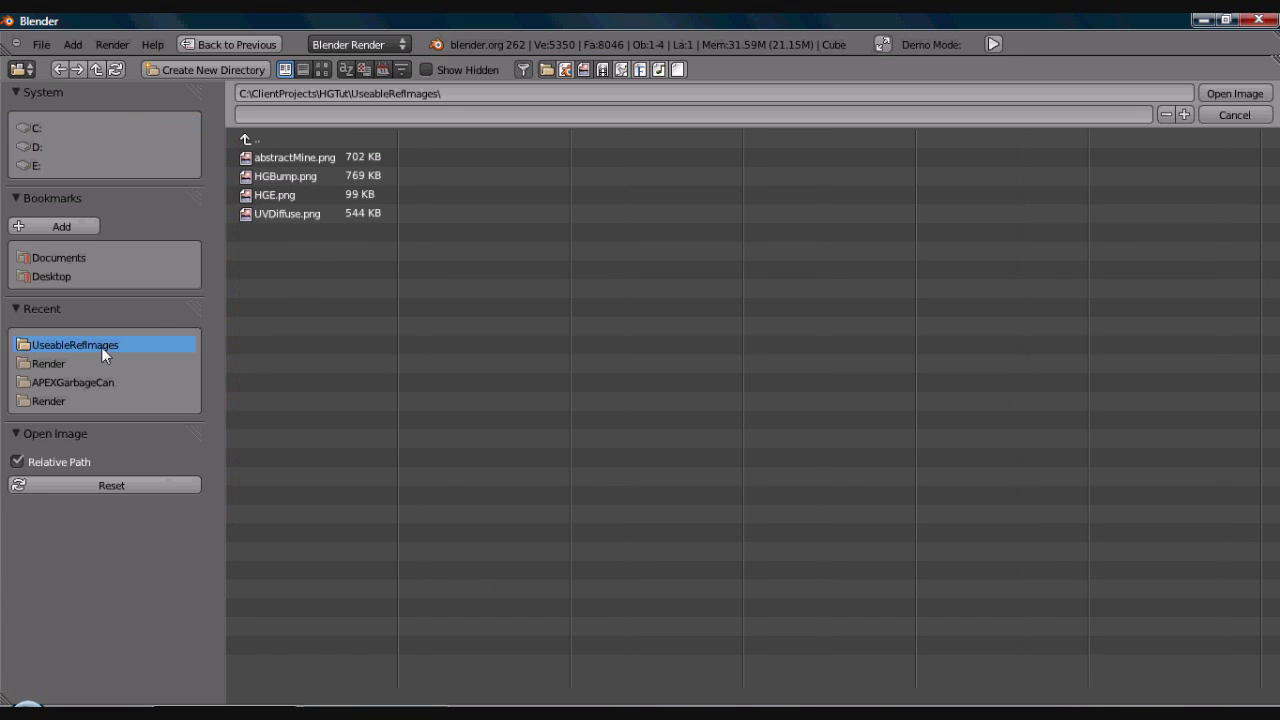
pyautogui.click(322, 69)
pyautogui.click(403, 174)
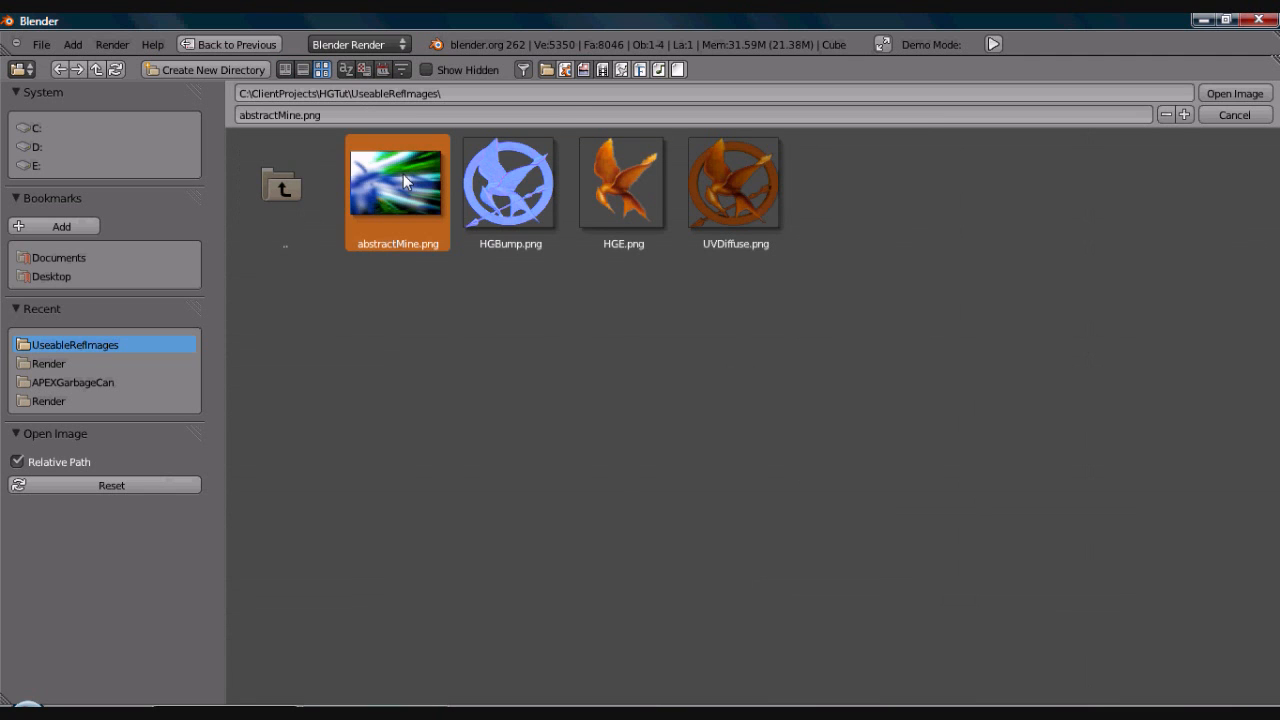
pyautogui.doubleClick(403, 174)
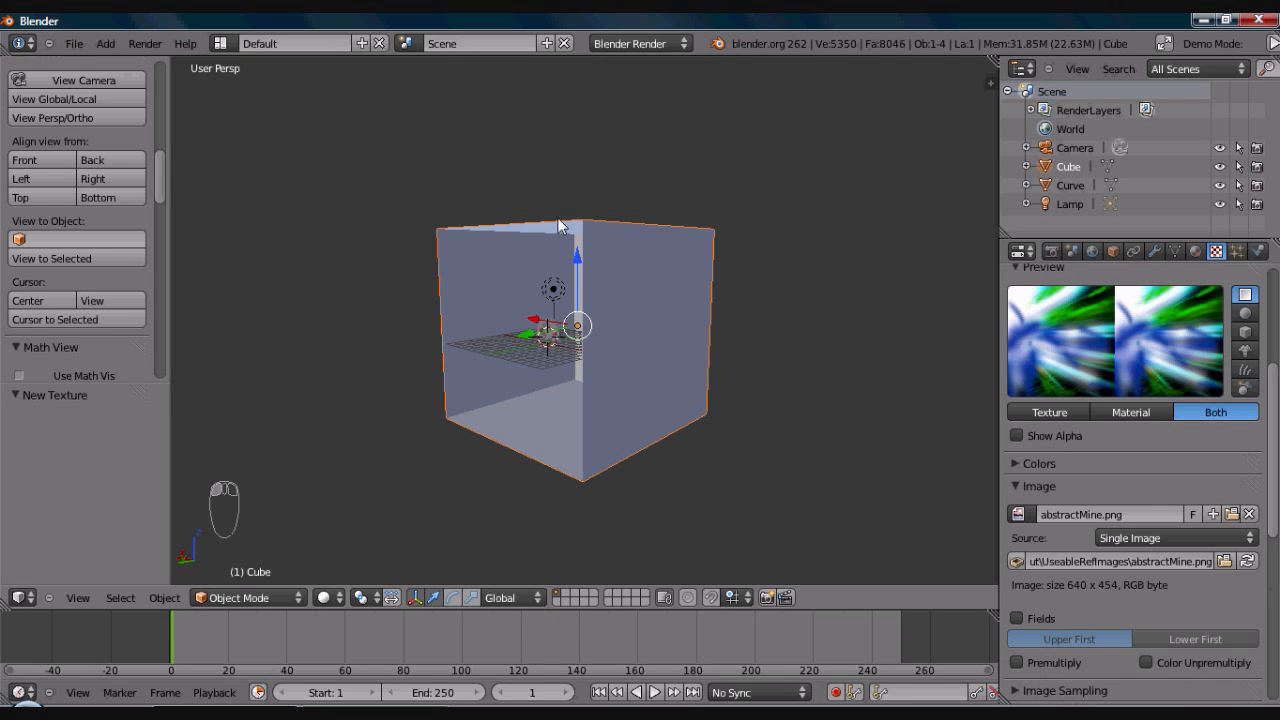
# - Check the mapping coordinates and projection options of the cube's image texture
pyautogui.click(1015, 485)
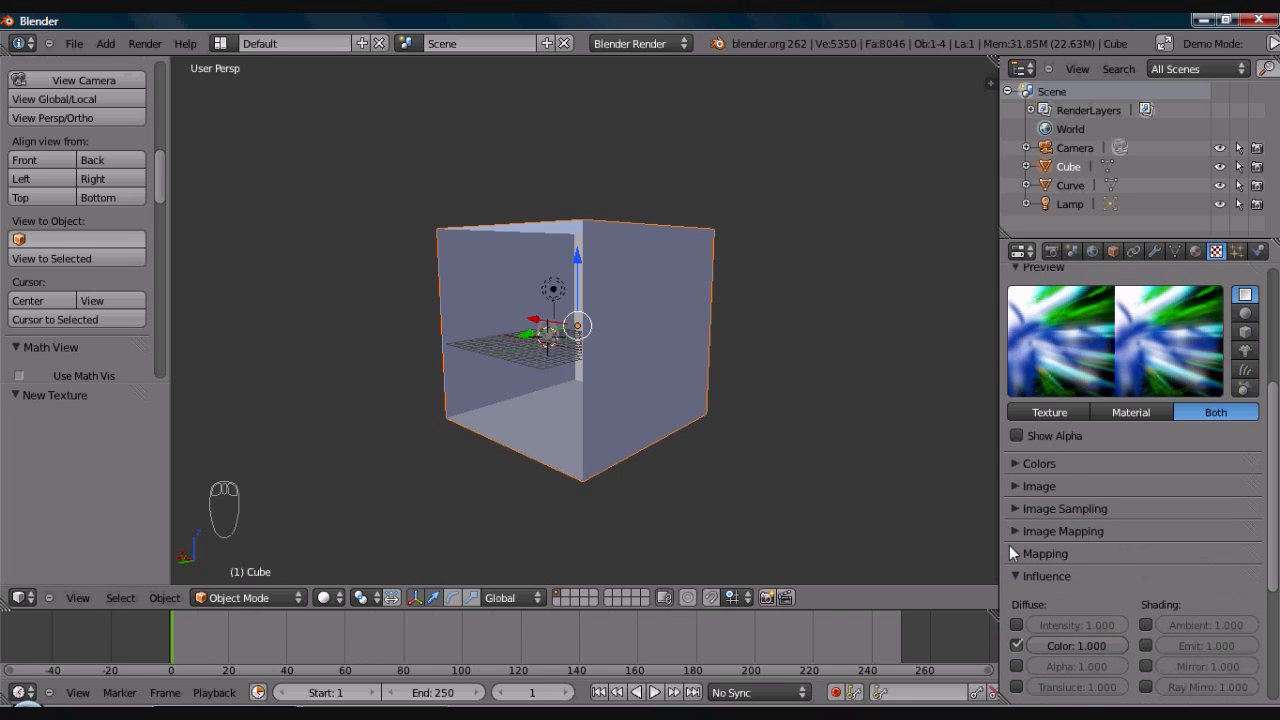
pyautogui.click(1012, 553)
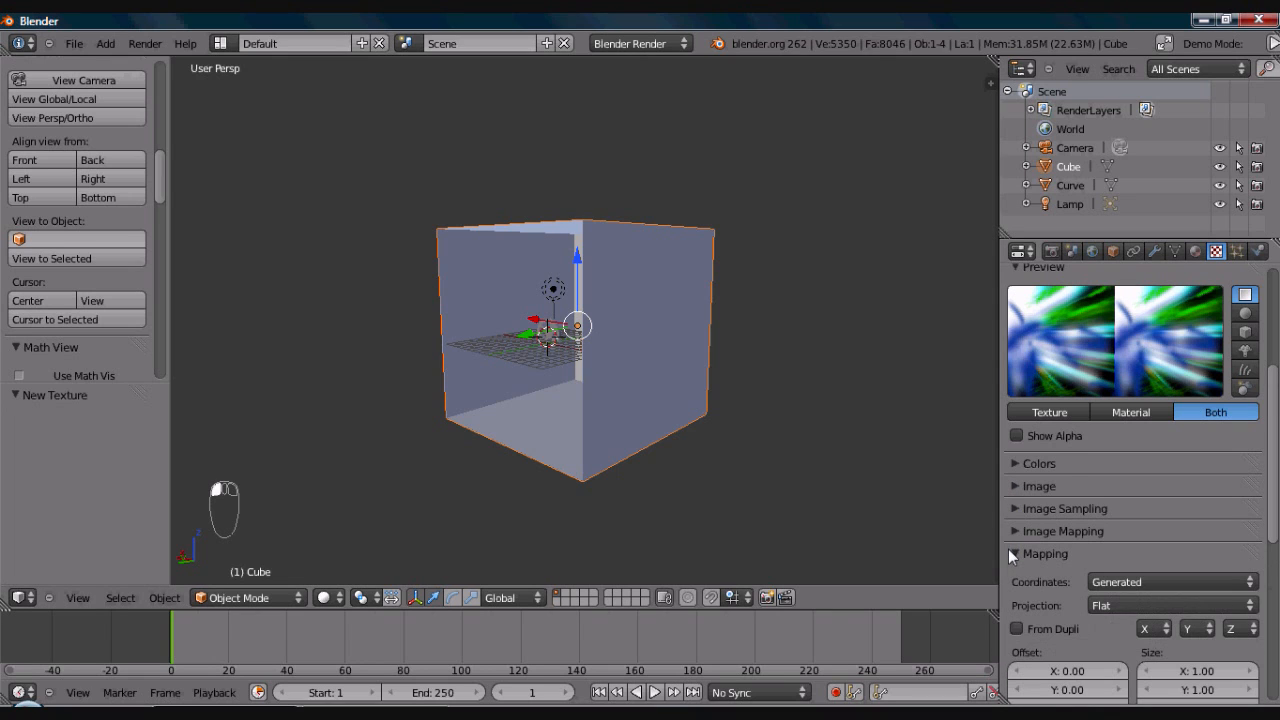
pyautogui.click(1124, 607)
pyautogui.click(1113, 567)
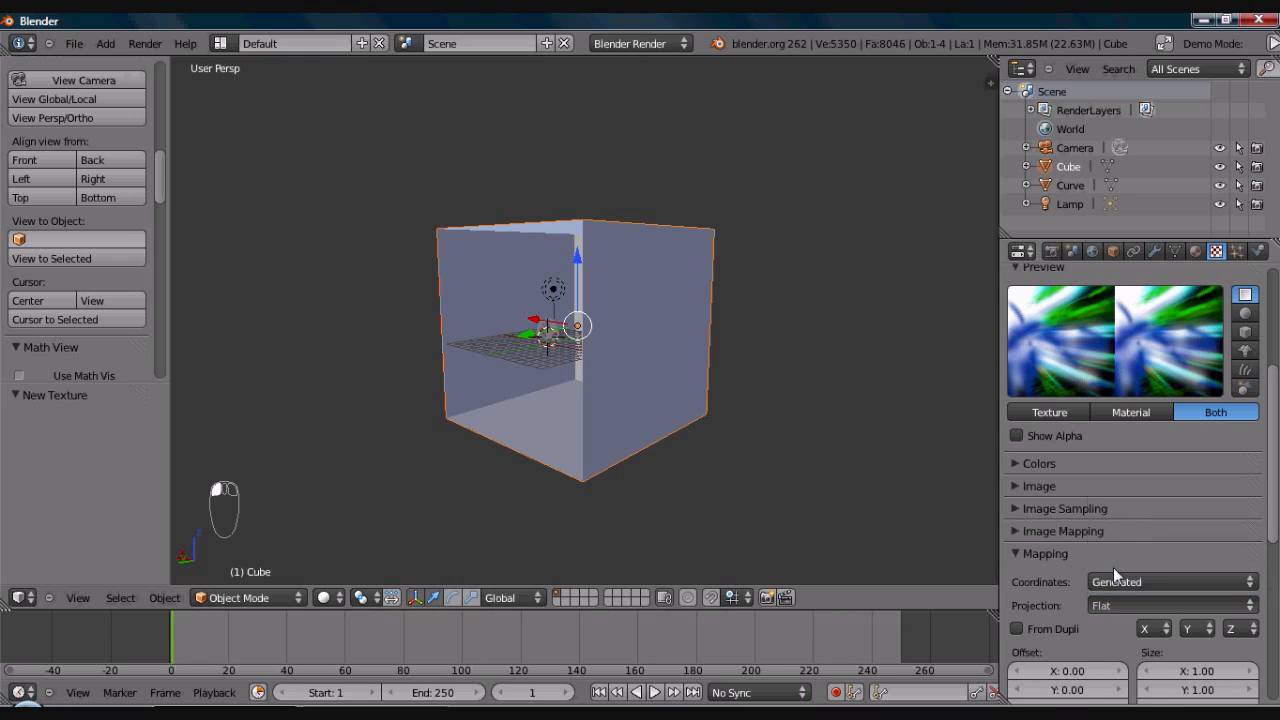
pyautogui.click(1015, 551)
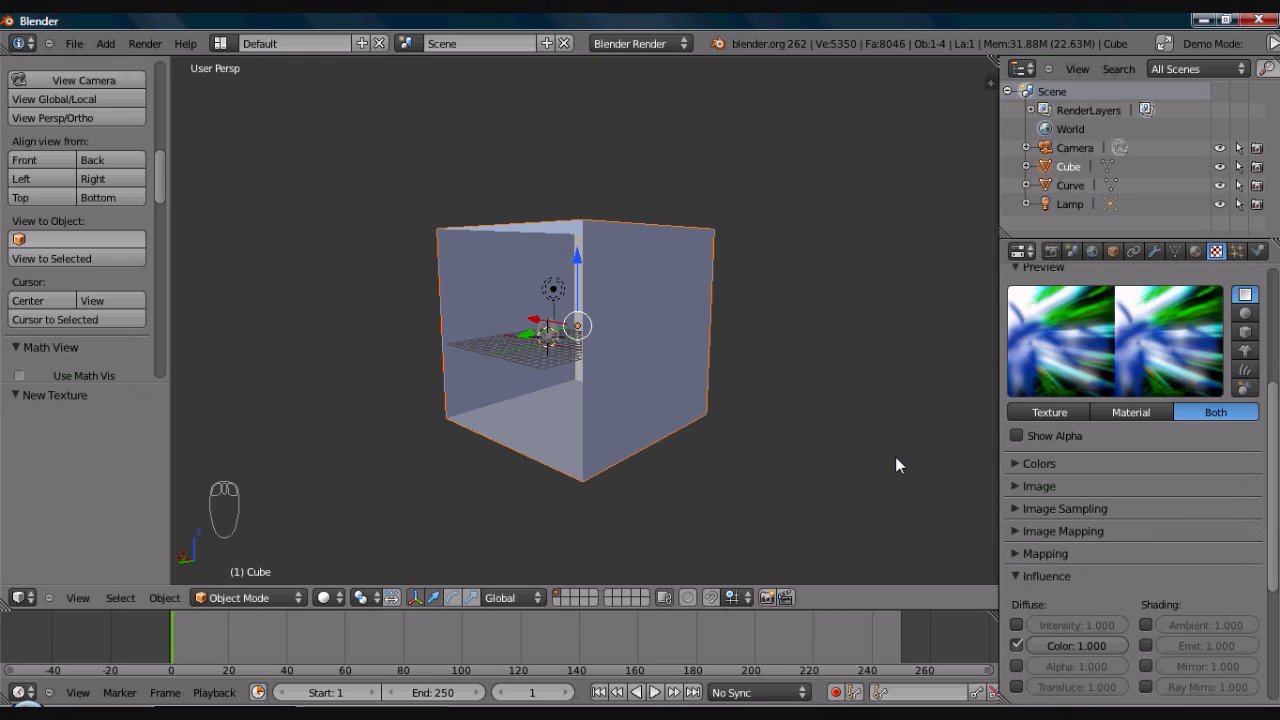
# - Add a Subdivision Surface modifier to the open cube with 3 view and 3 render subdivisions
pyautogui.moveTo(735, 385); pyautogui.dragTo(715, 381, button='middle')
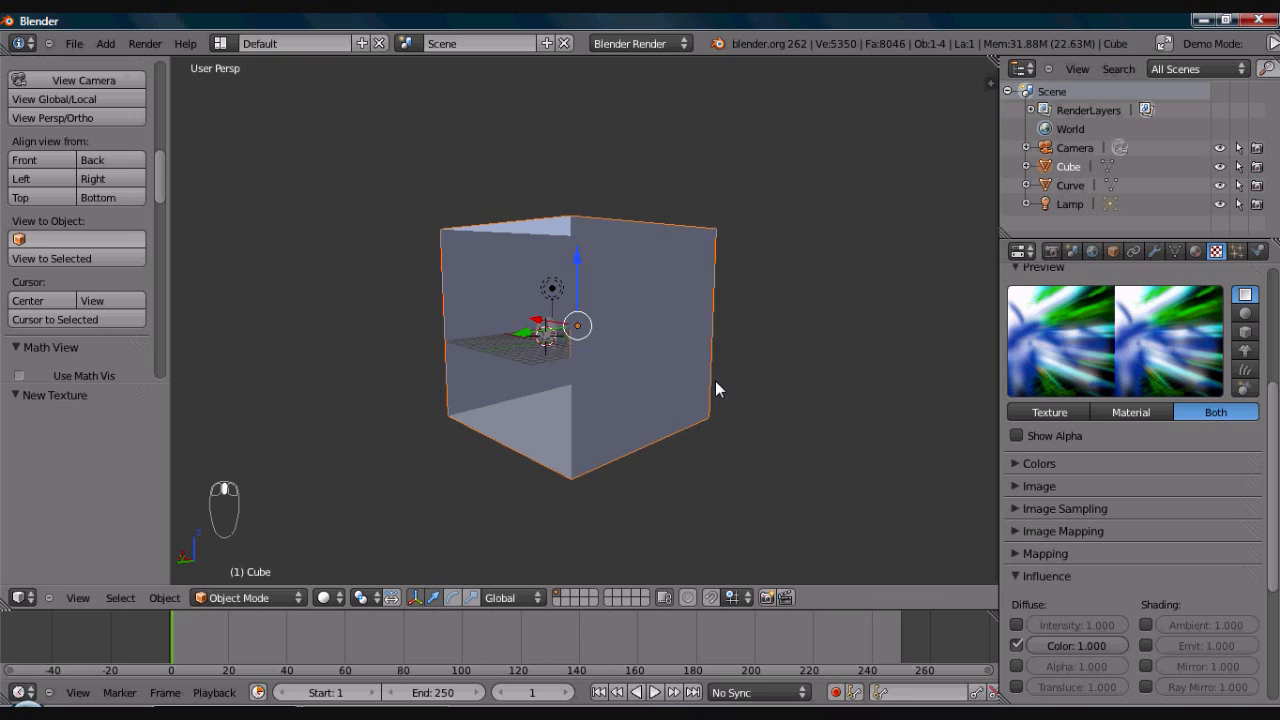
pyautogui.click(1154, 251)
pyautogui.click(1093, 335)
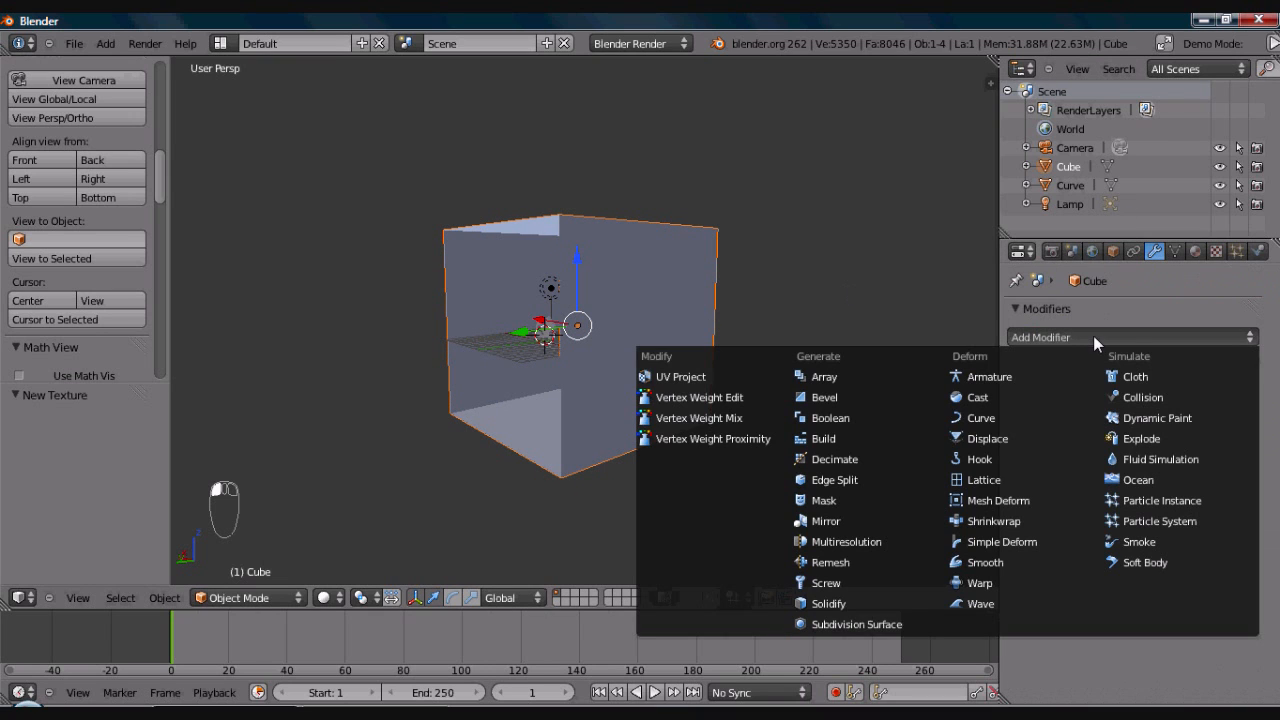
pyautogui.click(845, 625)
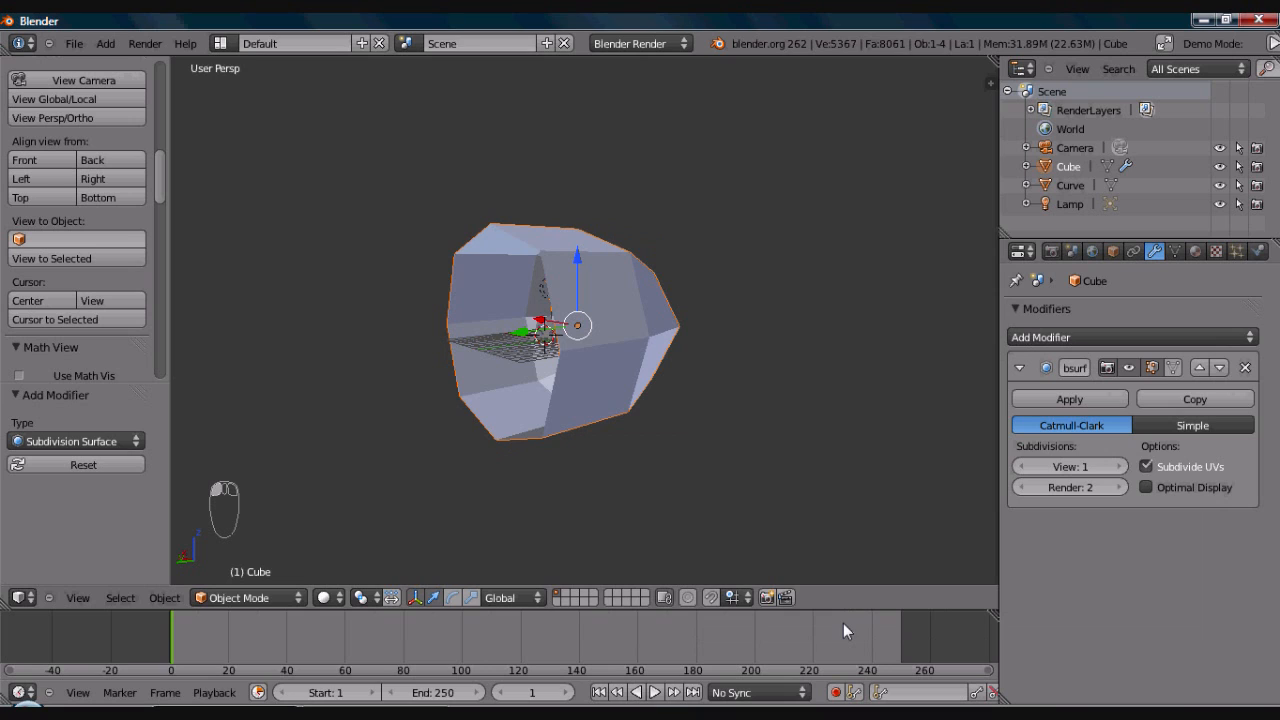
pyautogui.click(1119, 487)
pyautogui.click(1119, 466)
pyautogui.click(1120, 466)
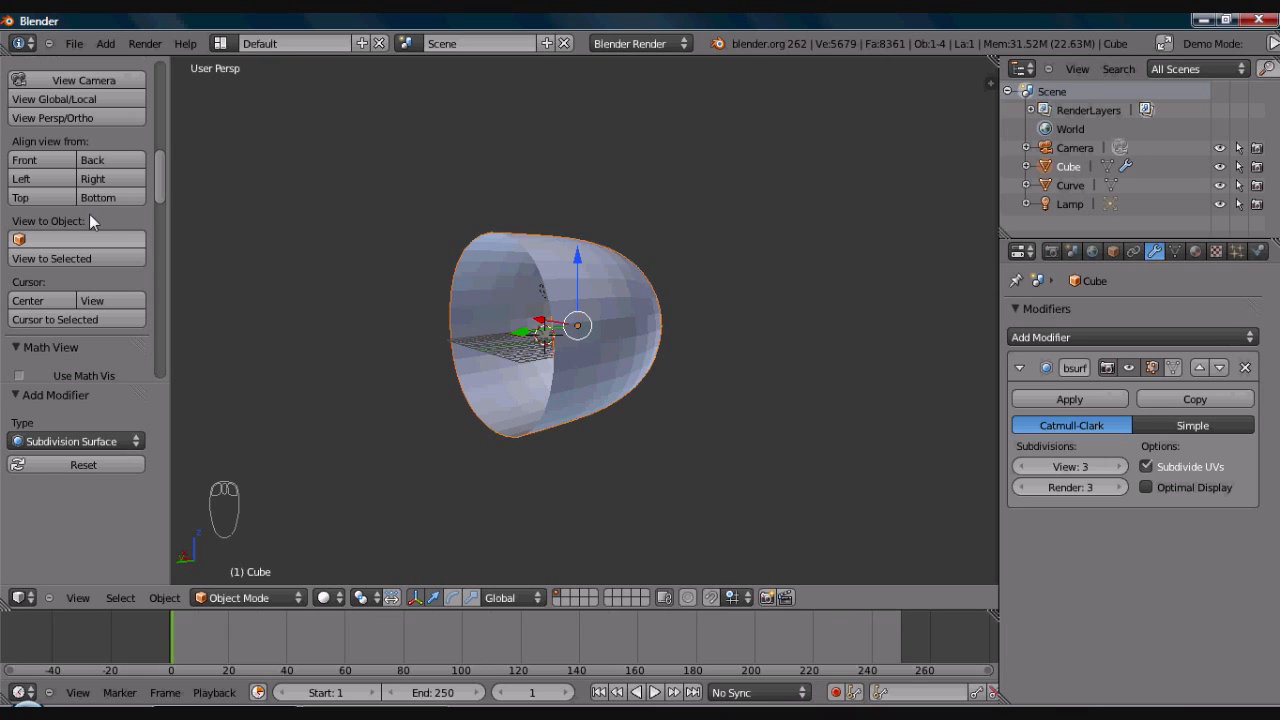
# - Apply smooth shading to the subdivided open cube
pyautogui.moveTo(158, 167)
pyautogui.mouseDown()
pyautogui.moveTo(157, 111)
pyautogui.moveTo(88, 115)
pyautogui.mouseUp()
pyautogui.click(56, 105)
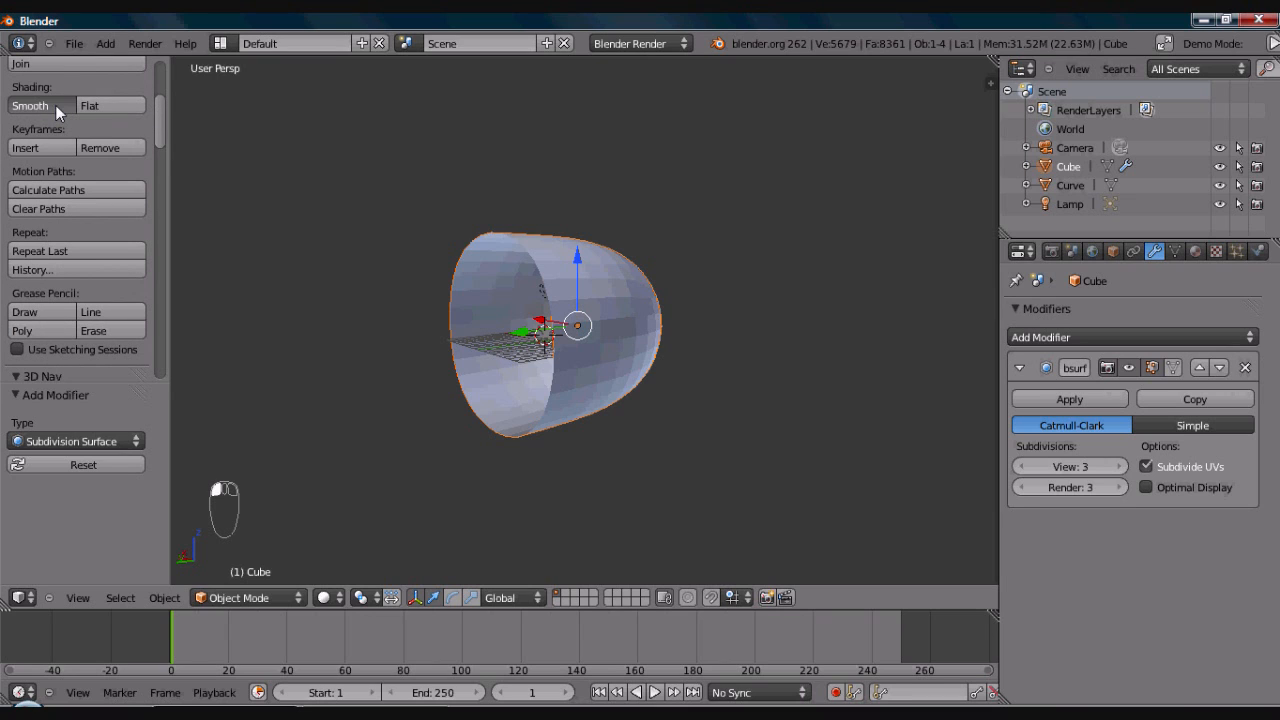
pyautogui.moveTo(540, 332); pyautogui.dragTo(648, 333, button='middle')
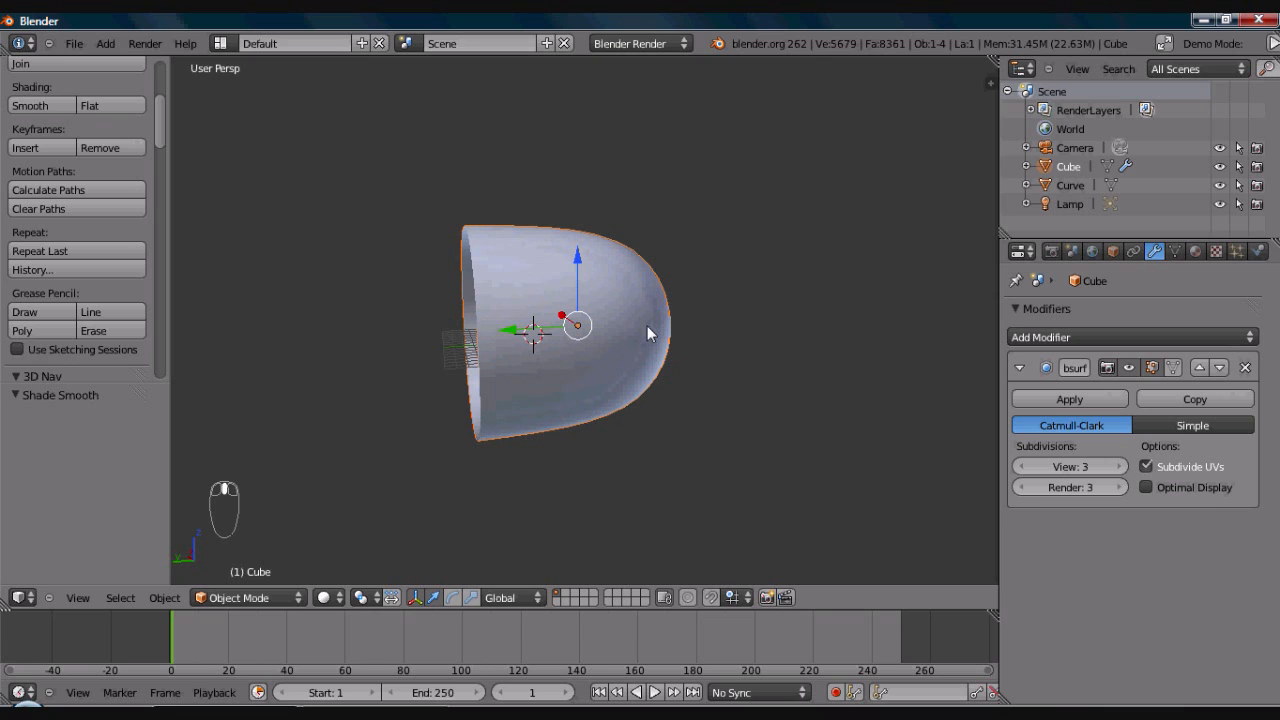
# - Edit the cube mesh by moving its closed end face along Y toward the opening, making the shell shallower
pyautogui.press('Tab')
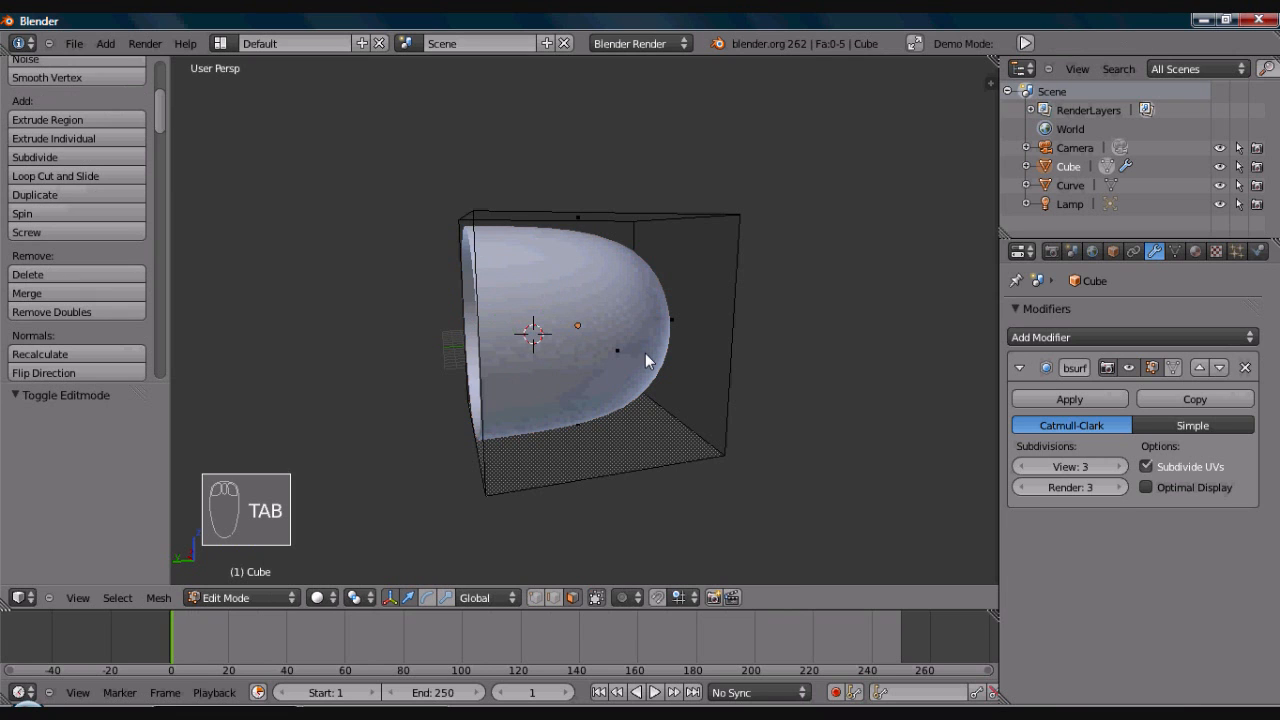
pyautogui.moveTo(494, 354); pyautogui.dragTo(757, 343, button='middle')
pyautogui.rightClick(677, 337)
pyautogui.moveTo(632, 329); pyautogui.dragTo(549, 334)
pyautogui.moveTo(569, 362)
pyautogui.mouseDown(button='middle')
pyautogui.moveTo(646, 363)
pyautogui.moveTo(556, 369)
pyautogui.mouseUp(button='middle')
pyautogui.press('Tab')
# - Move the shell about -3.8 along Y and scale it up by about 1.55
pyautogui.moveTo(516, 329); pyautogui.dragTo(601, 379)
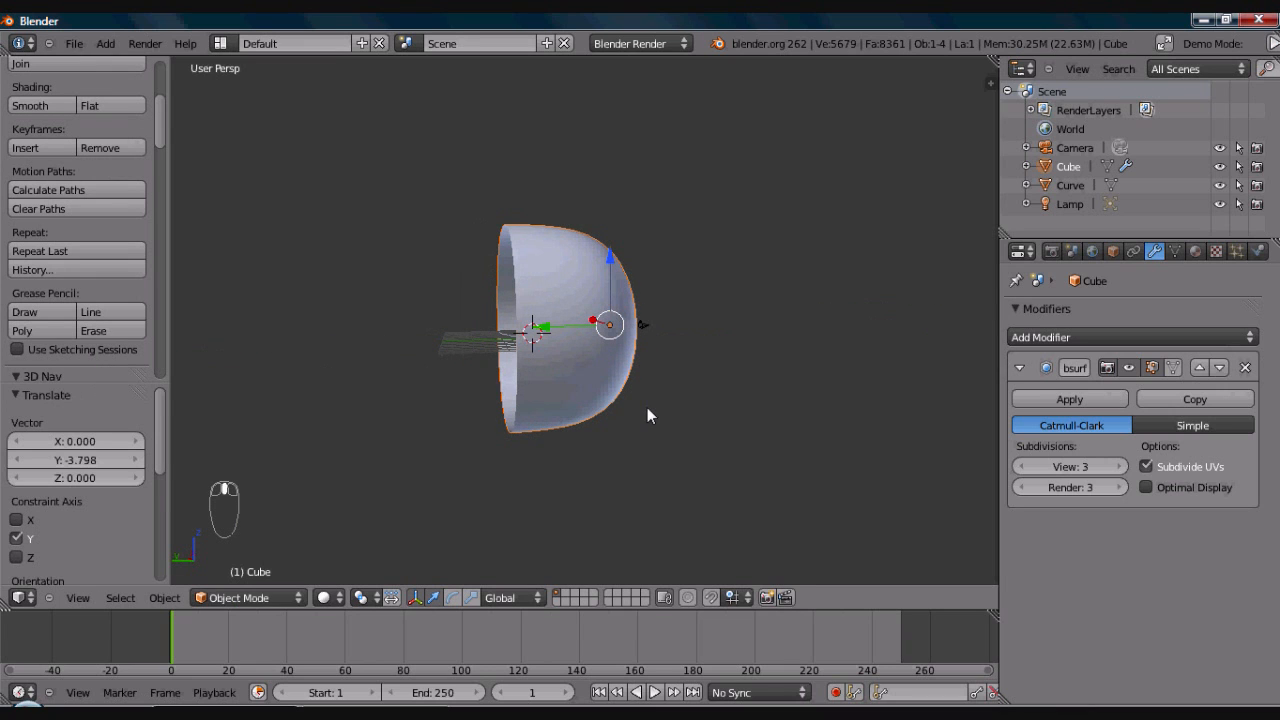
pyautogui.press('s')
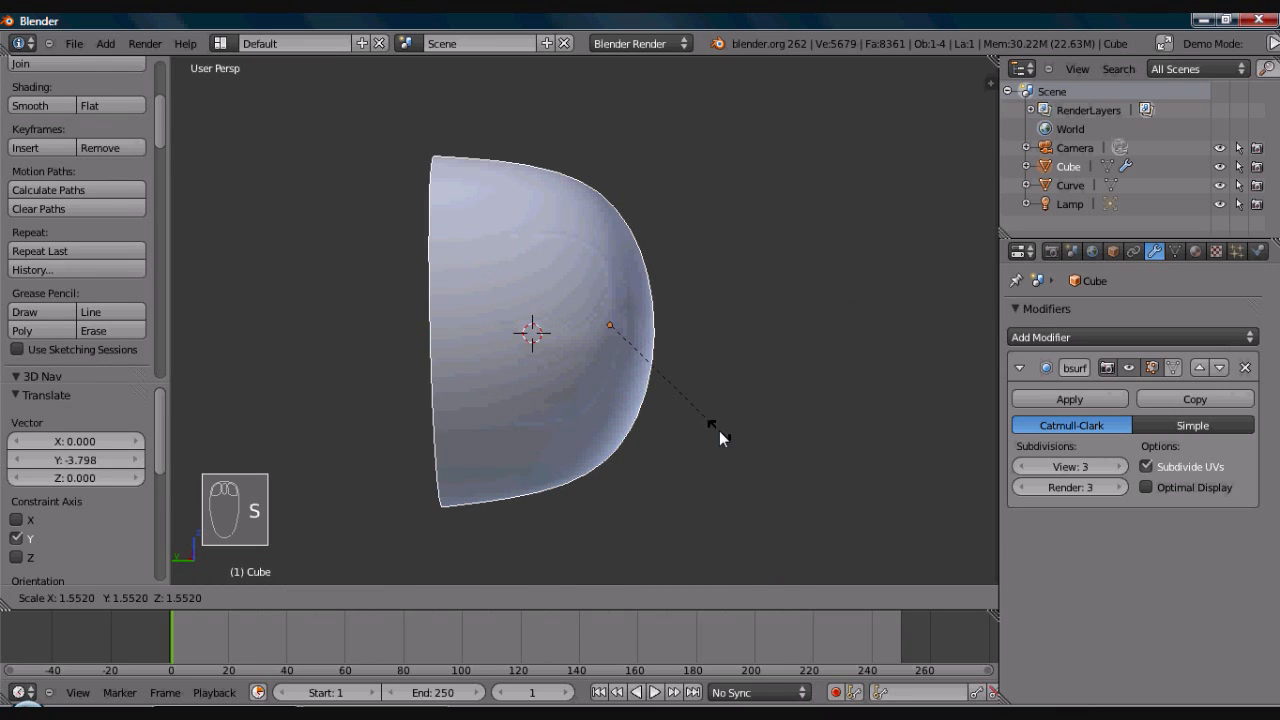
pyautogui.click(719, 430)
# - Move the enlarged shell about -3.69 along Y and switch to the camera view
pyautogui.press('g')
pyautogui.press('y')
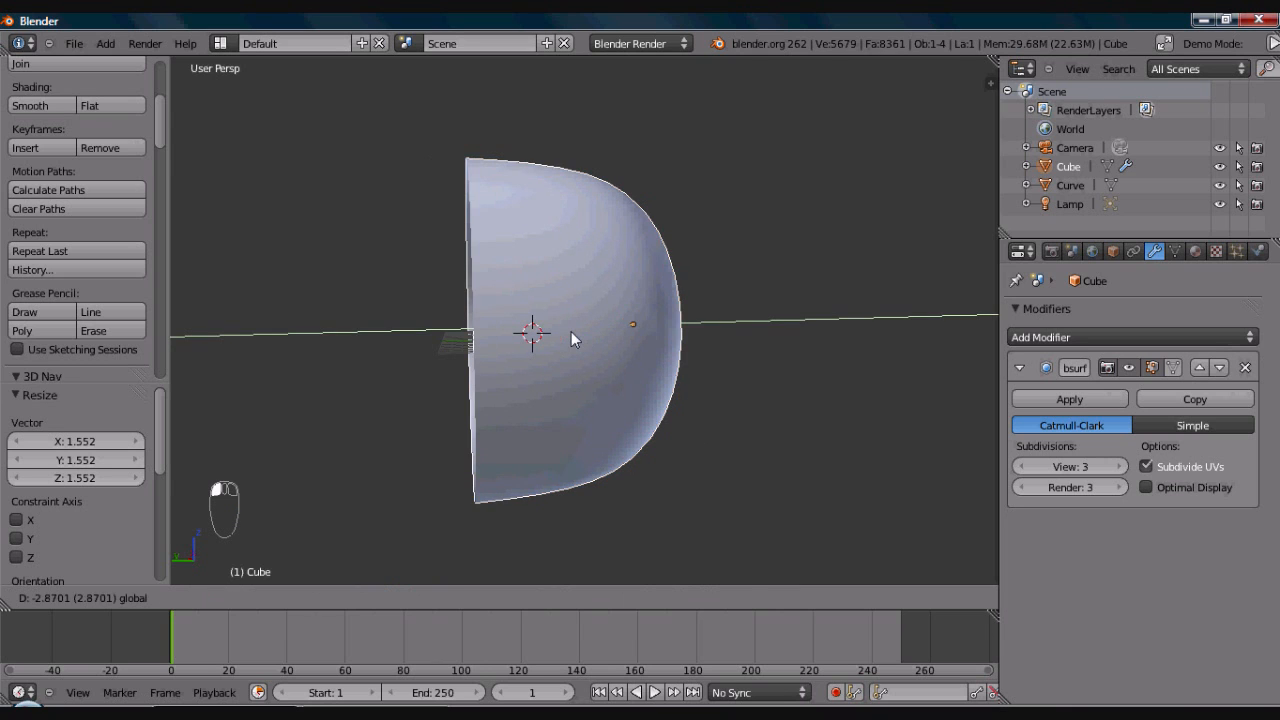
pyautogui.click(575, 332)
pyautogui.moveTo(575, 332); pyautogui.dragTo(616, 342, button='middle')
pyautogui.press('KP_0')
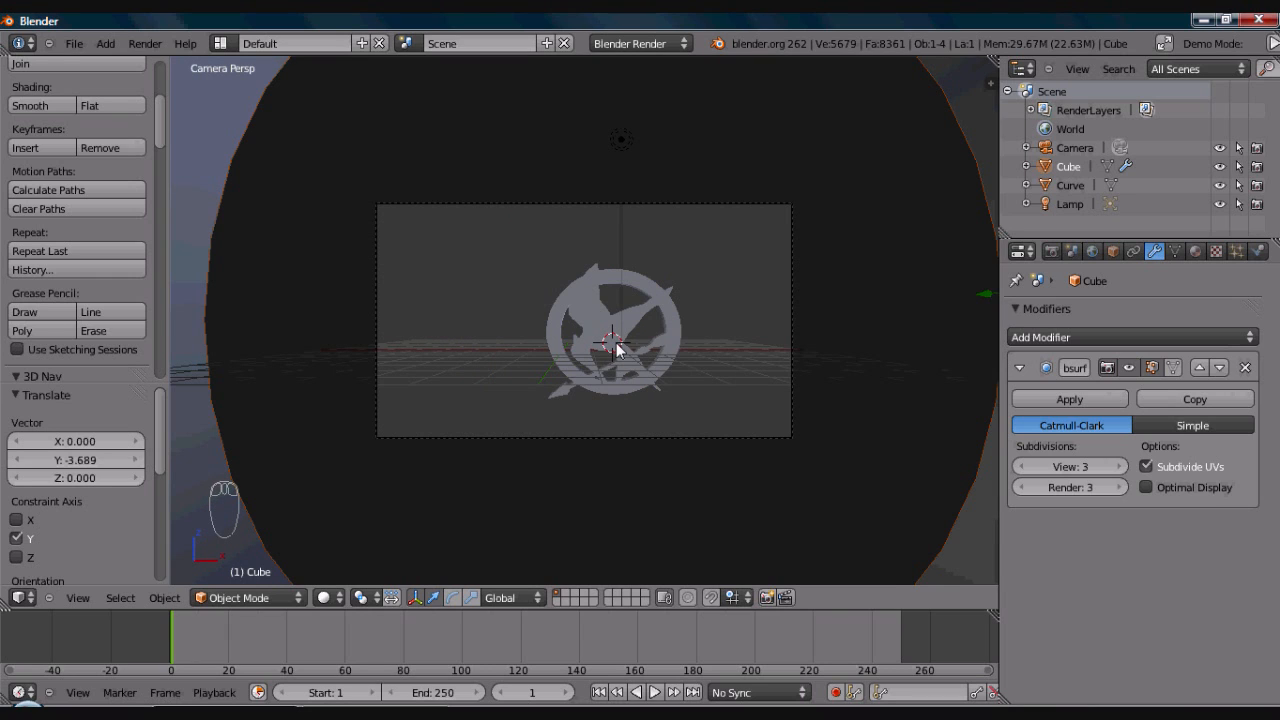
# - Enable Mirror on the bird emblem's SVGMat material and expand its mirror settings
pyautogui.rightClick(617, 349)
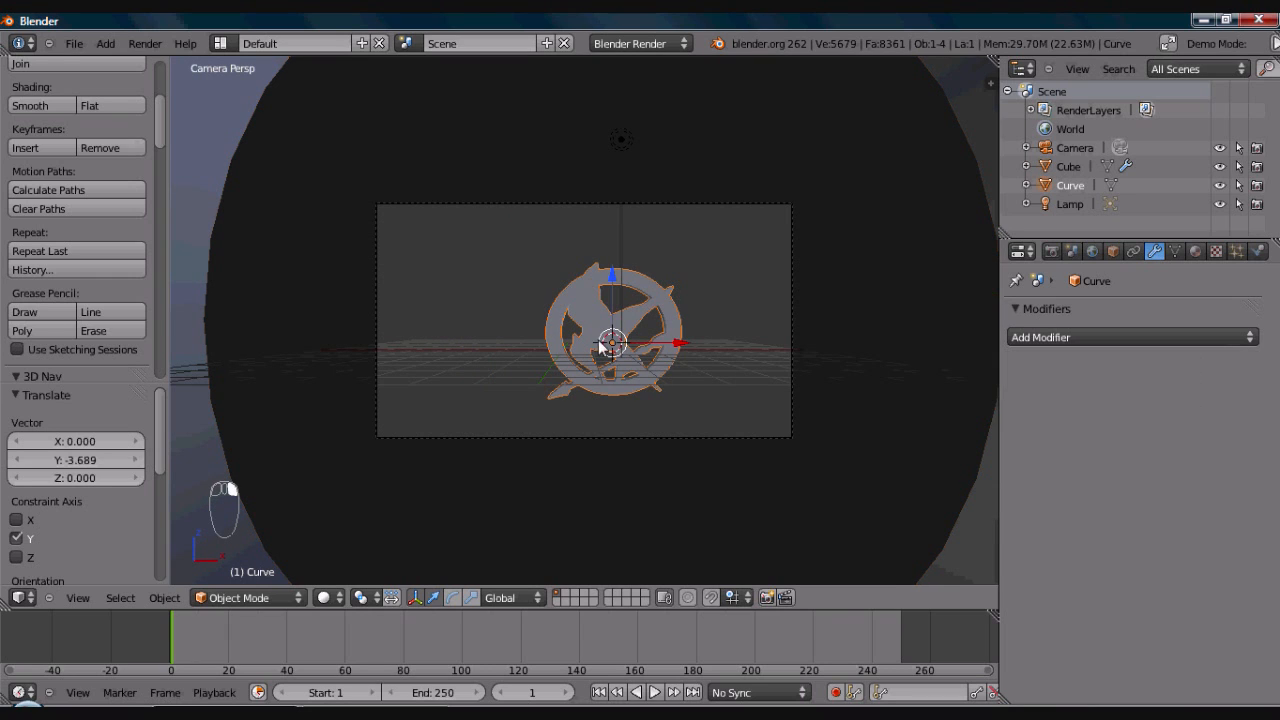
pyautogui.click(1197, 251)
pyautogui.scroll(-2, 1278, 329)
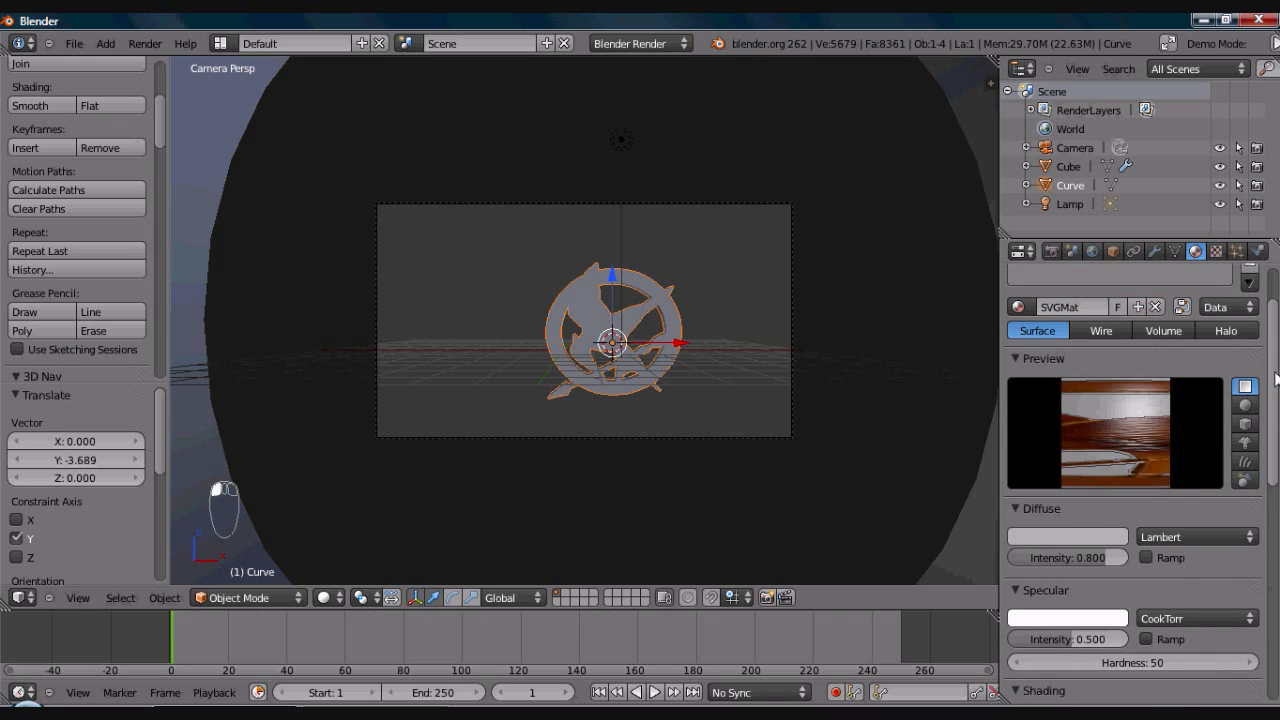
pyautogui.scroll(-2, 1277, 390)
pyautogui.scroll(-4, 1277, 410)
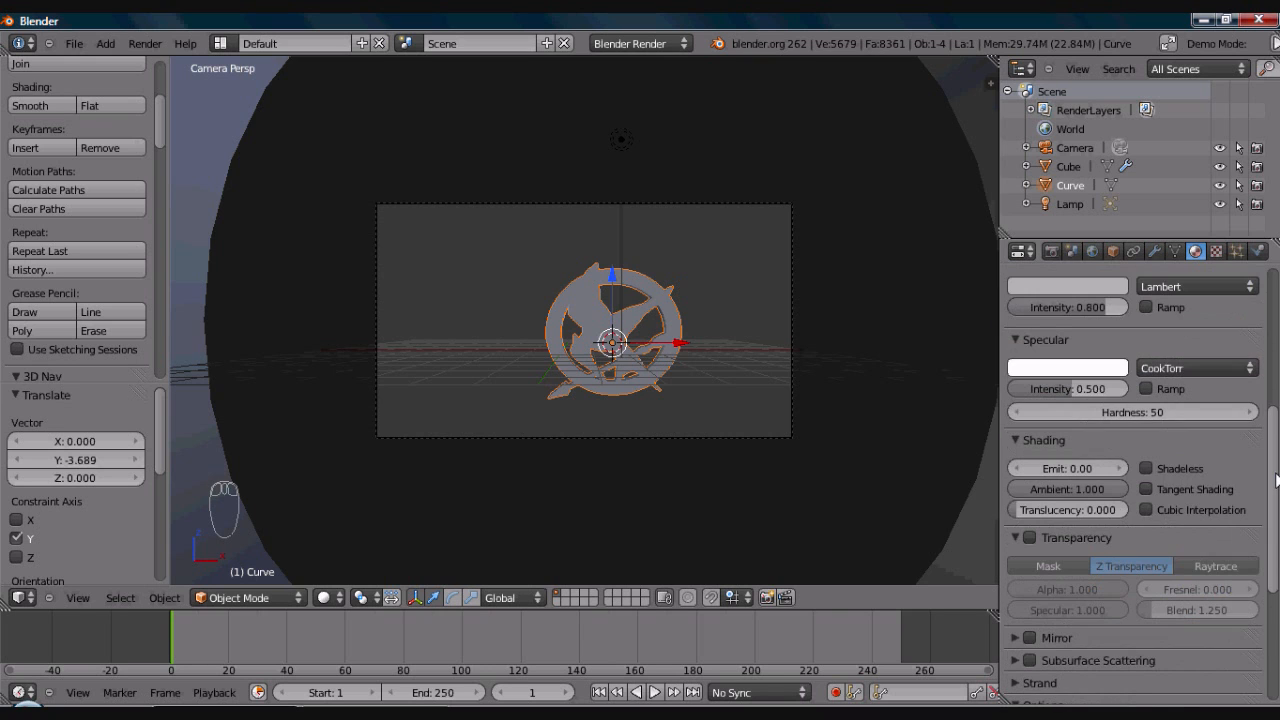
pyautogui.scroll(-1, 1277, 481)
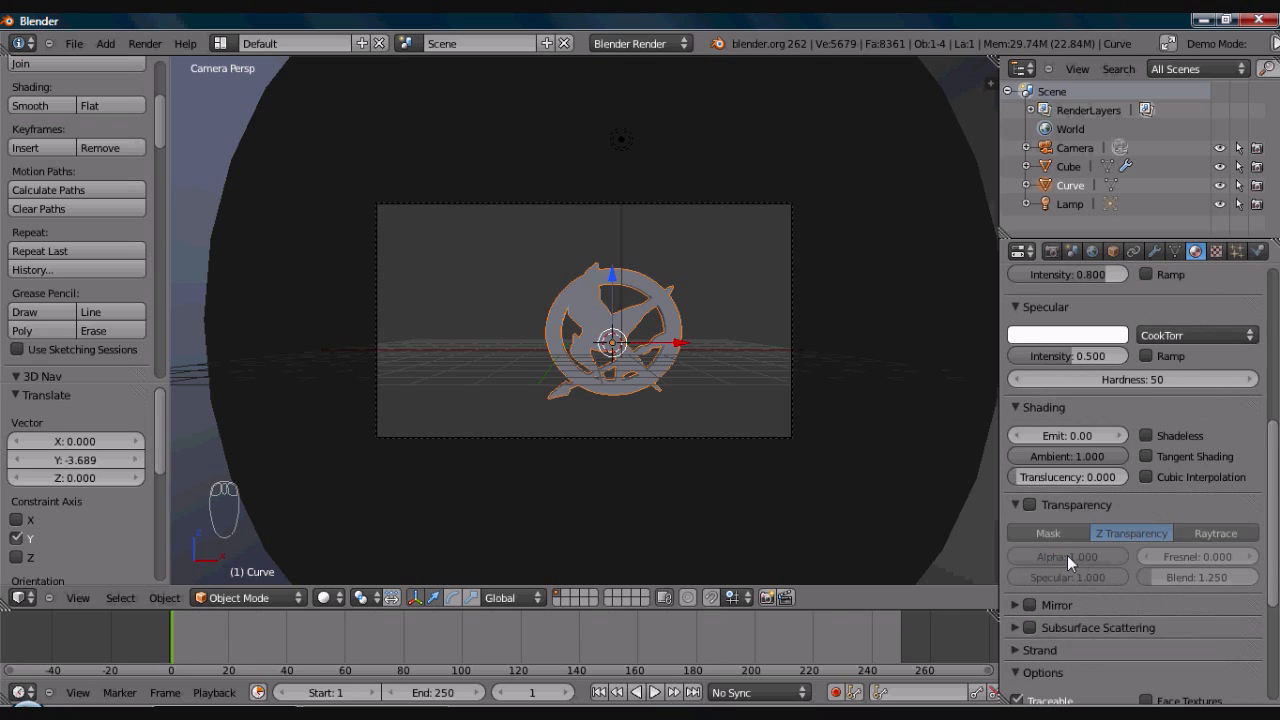
pyautogui.click(1028, 605)
pyautogui.click(1013, 605)
pyautogui.moveTo(1275, 535); pyautogui.dragTo(1275, 568)
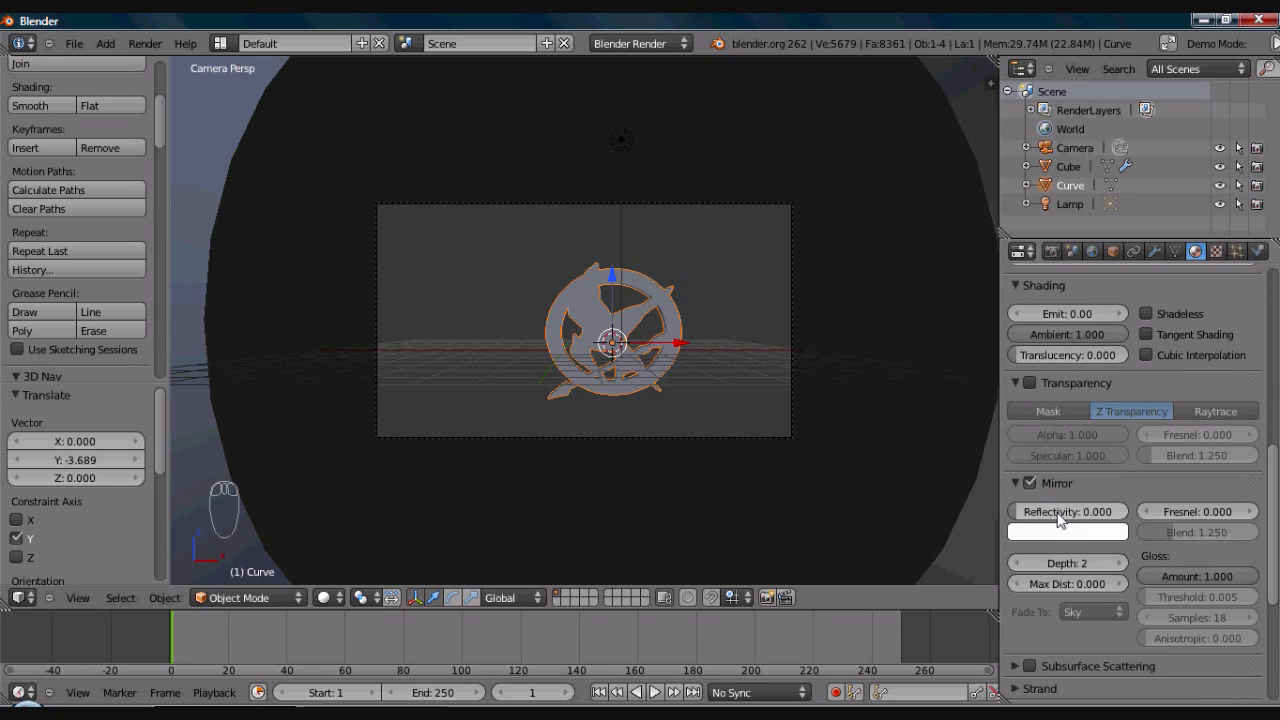
# - Set the emblem material's mirror reflectivity to 0.6 and its mirror color to golden orange
pyautogui.click(1060, 512)
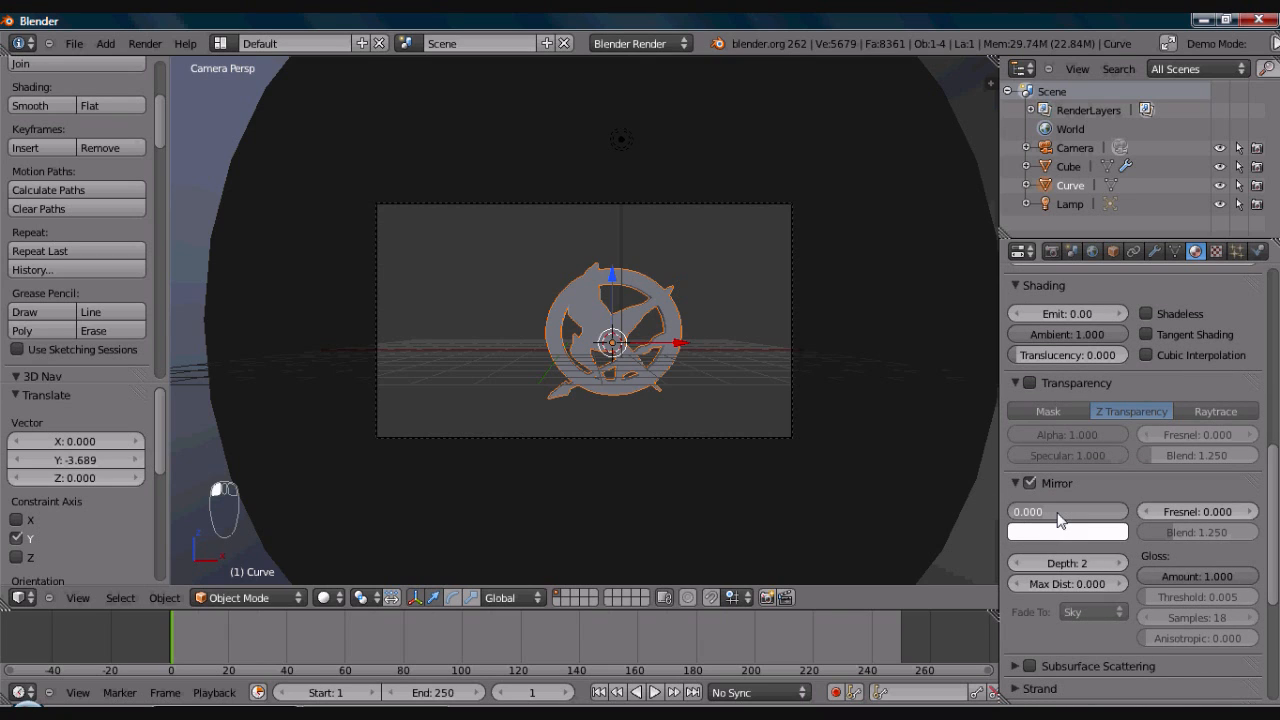
pyautogui.write('0.6')
pyautogui.press('Return')
pyautogui.click(1040, 532)
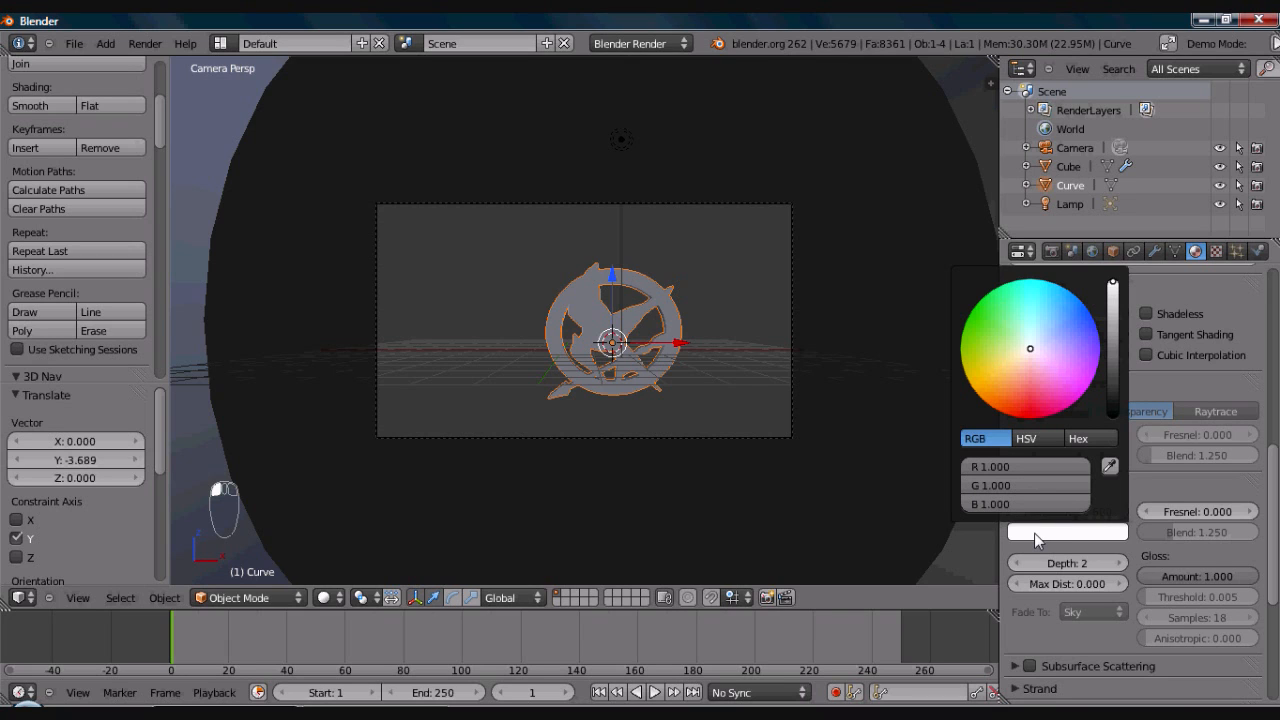
pyautogui.moveTo(1005, 359); pyautogui.dragTo(952, 388)
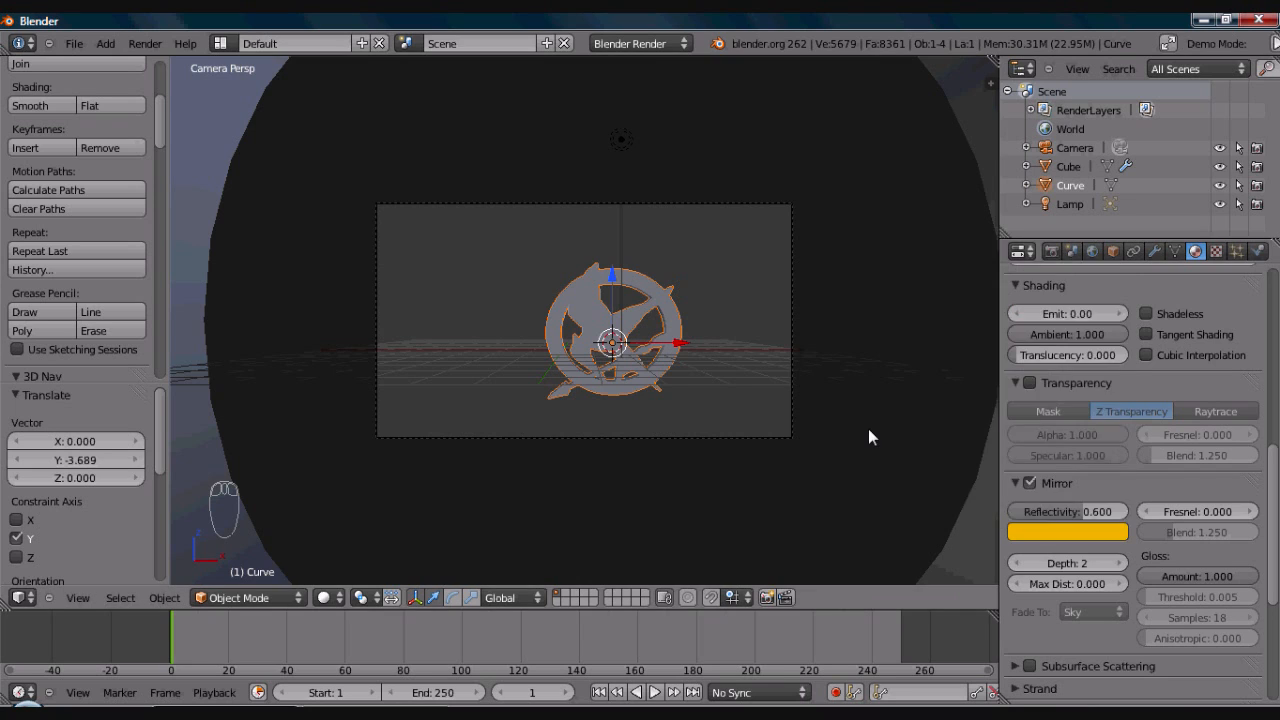
# - Check the emblem's material preview and render the current frame to examine the reflective result
pyautogui.click(1275, 377)
pyautogui.moveTo(1275, 377); pyautogui.dragTo(1275, 358)
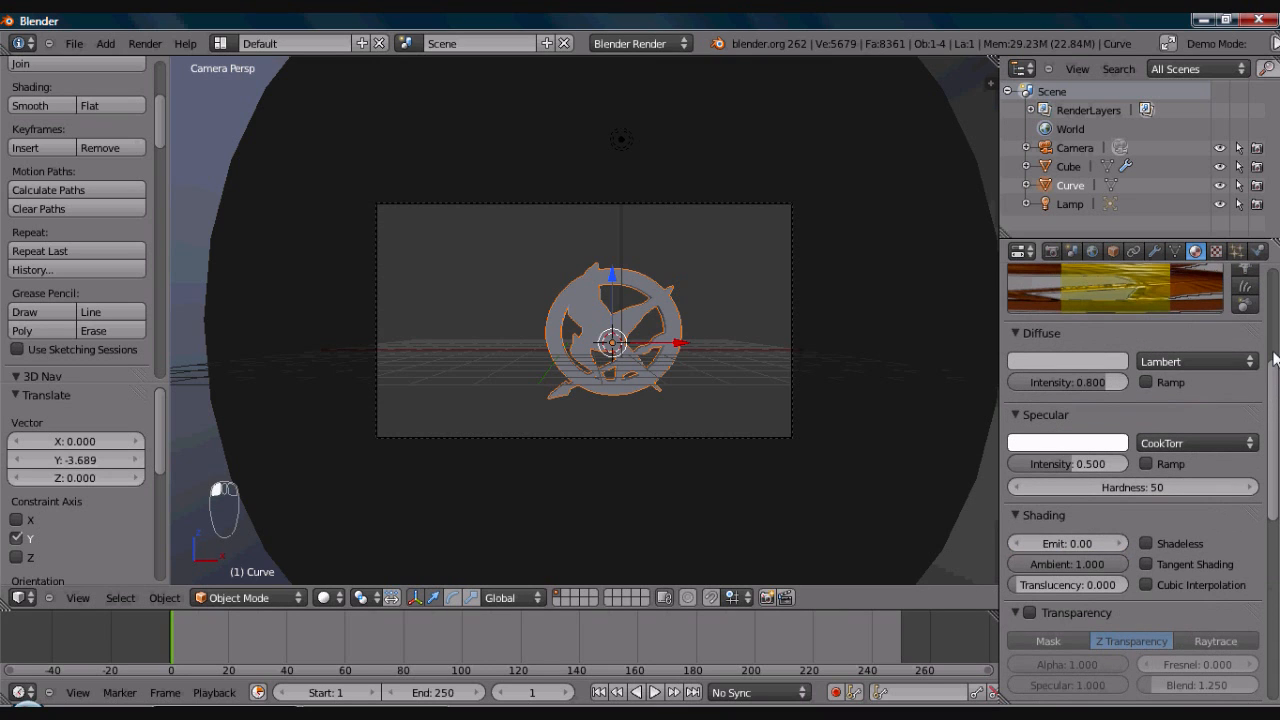
pyautogui.scroll(2, 1275, 358)
pyautogui.scroll(2, 1275, 358)
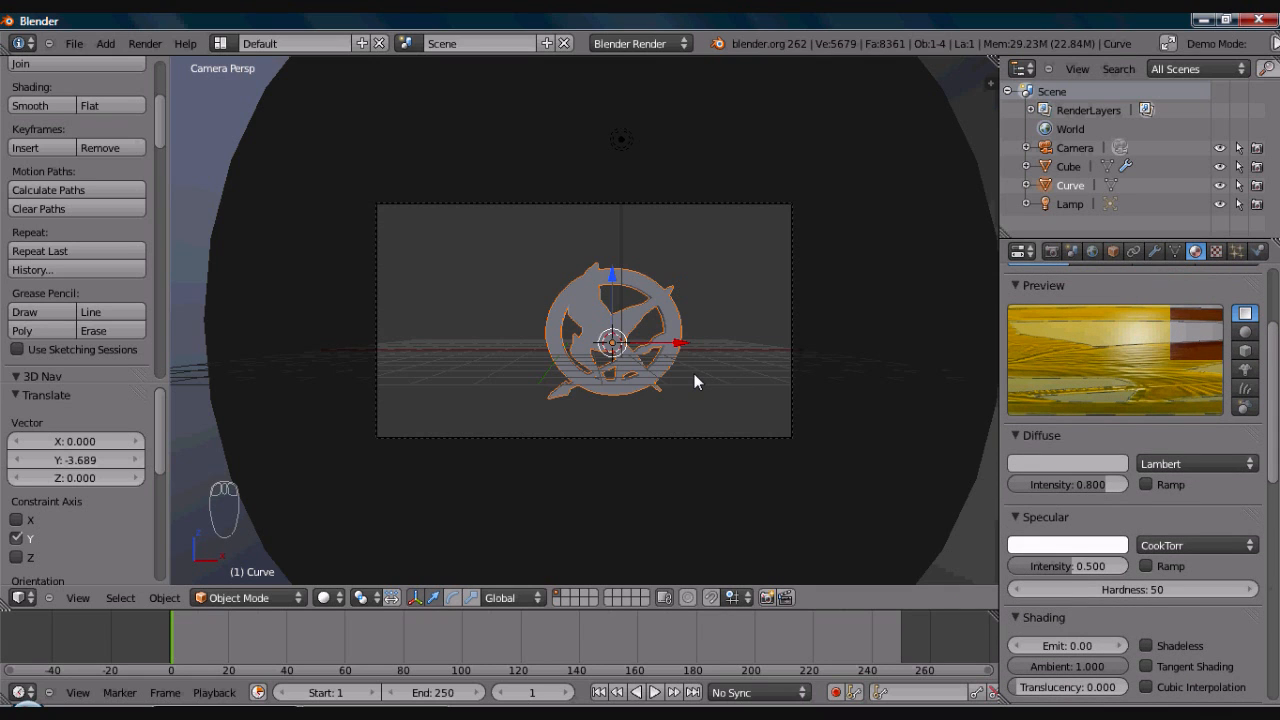
pyautogui.press('F12')
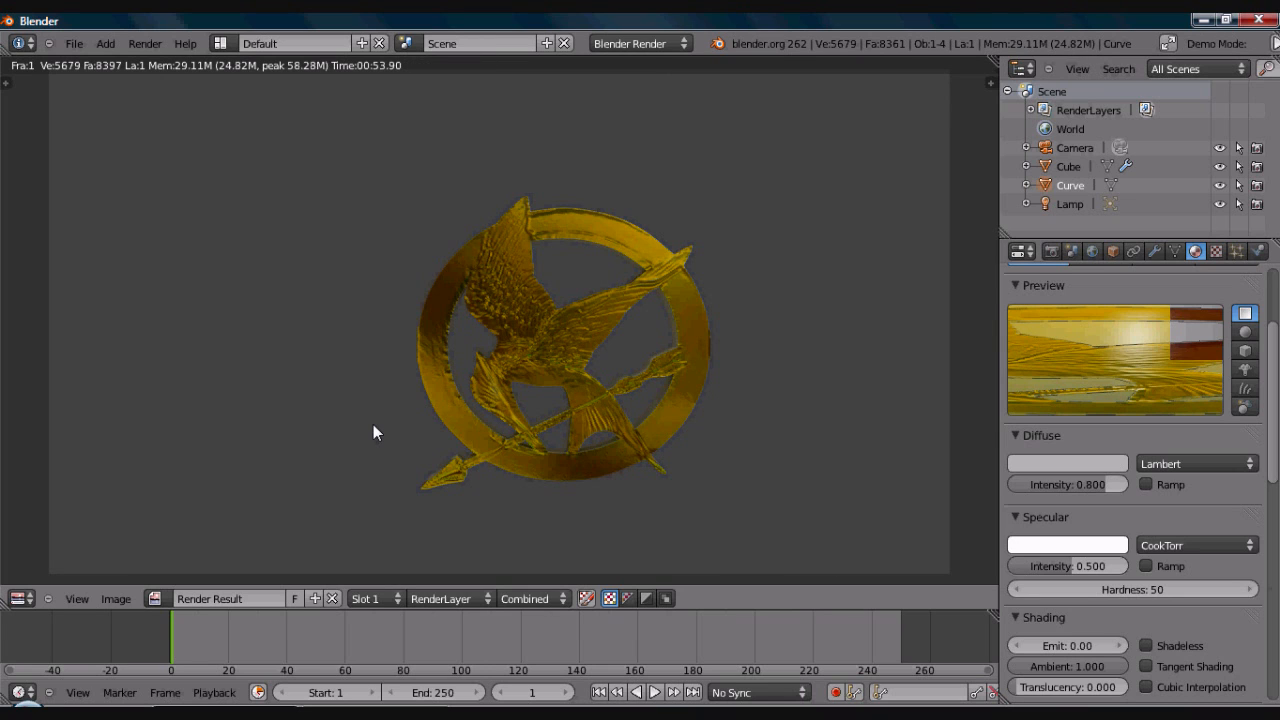
pyautogui.press('Escape')
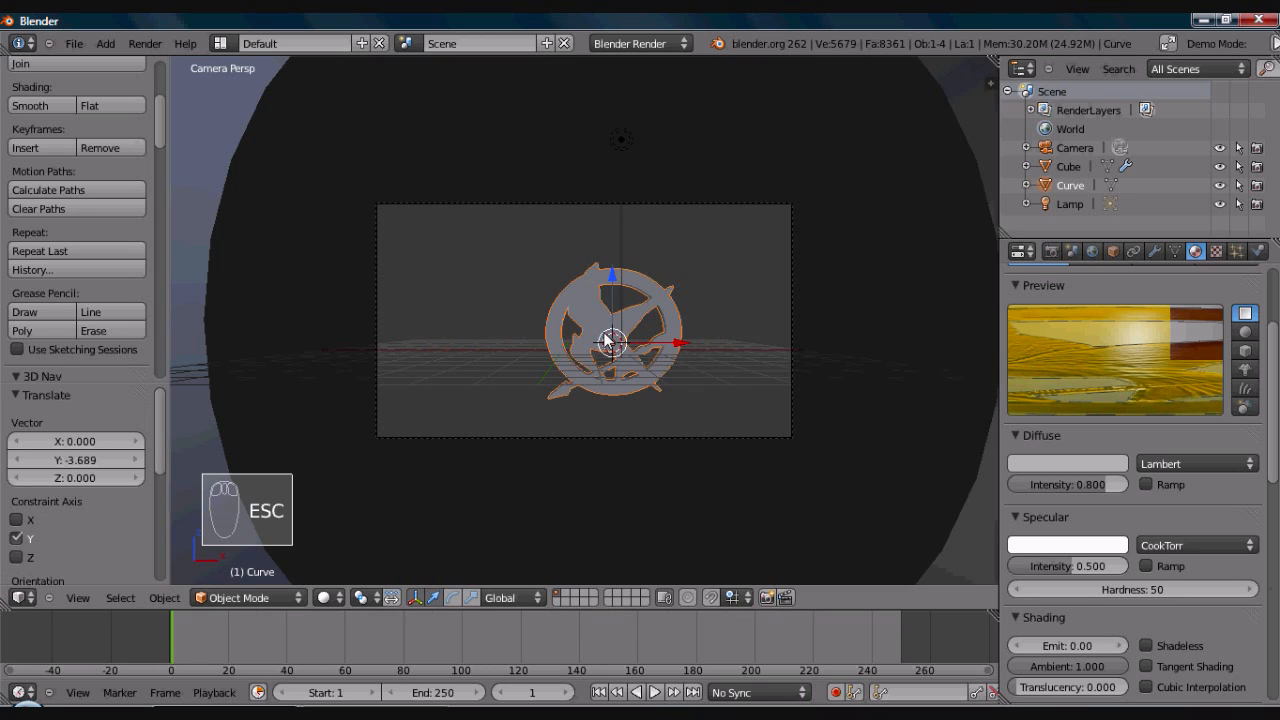
# - Rename the Cube shell as ReflectionBackdrop and hide it in the viewport
pyautogui.moveTo(612, 342)
pyautogui.mouseDown(button='middle')
pyautogui.moveTo(728, 350)
pyautogui.moveTo(608, 325)
pyautogui.mouseUp(button='middle')
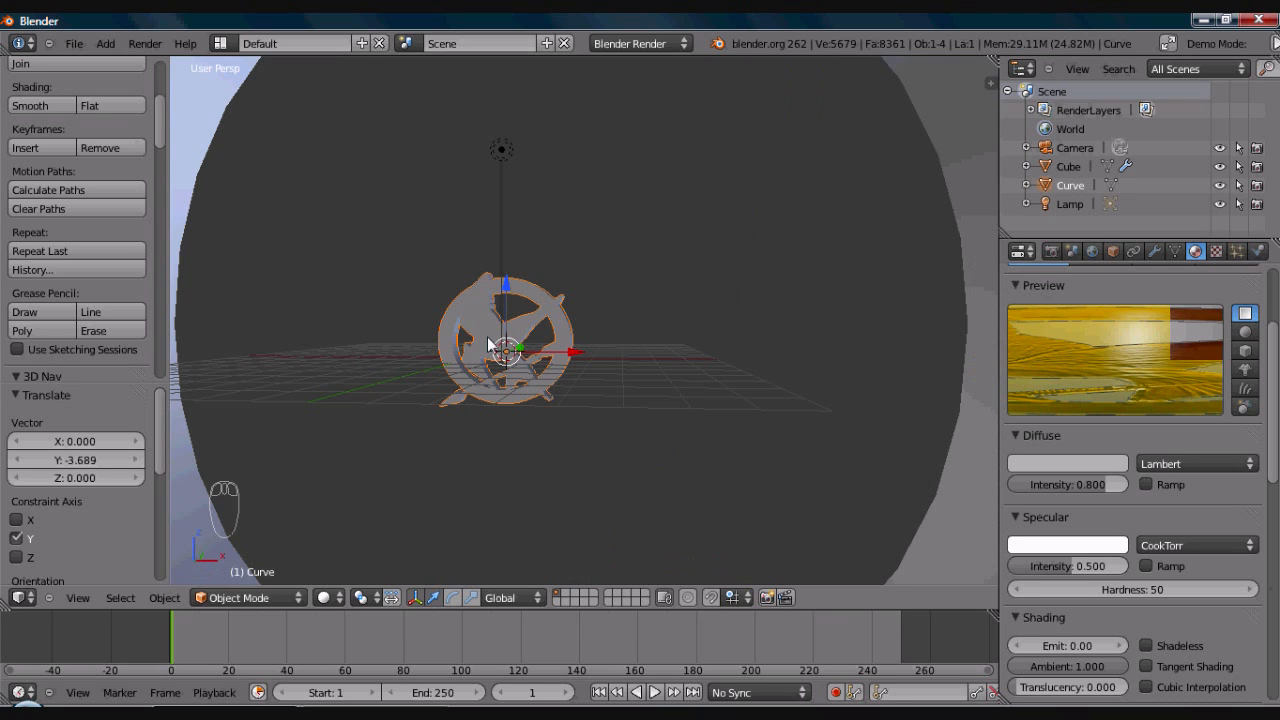
pyautogui.rightClick(490, 345)
pyautogui.press('KP_Decimal')
pyautogui.moveTo(480, 345); pyautogui.dragTo(640, 368, button='middle')
pyautogui.scroll(-4, 600, 262)
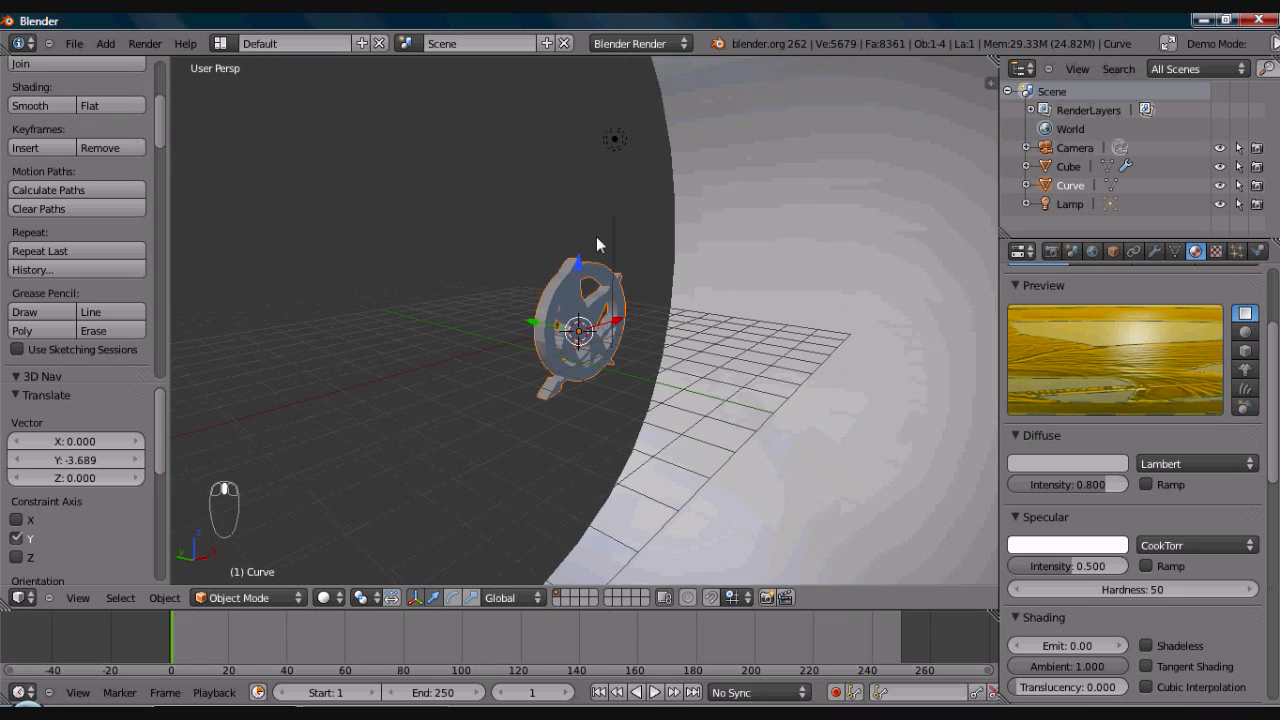
pyautogui.click(1070, 166)
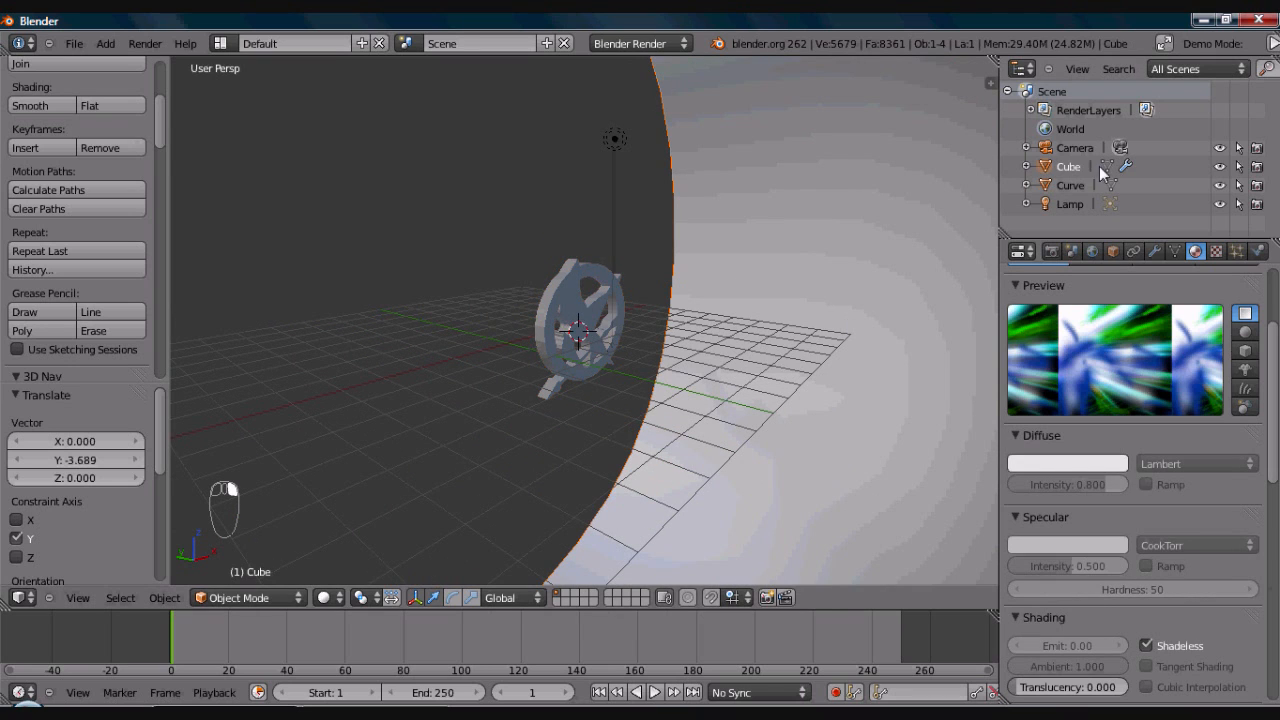
pyautogui.click(1113, 251)
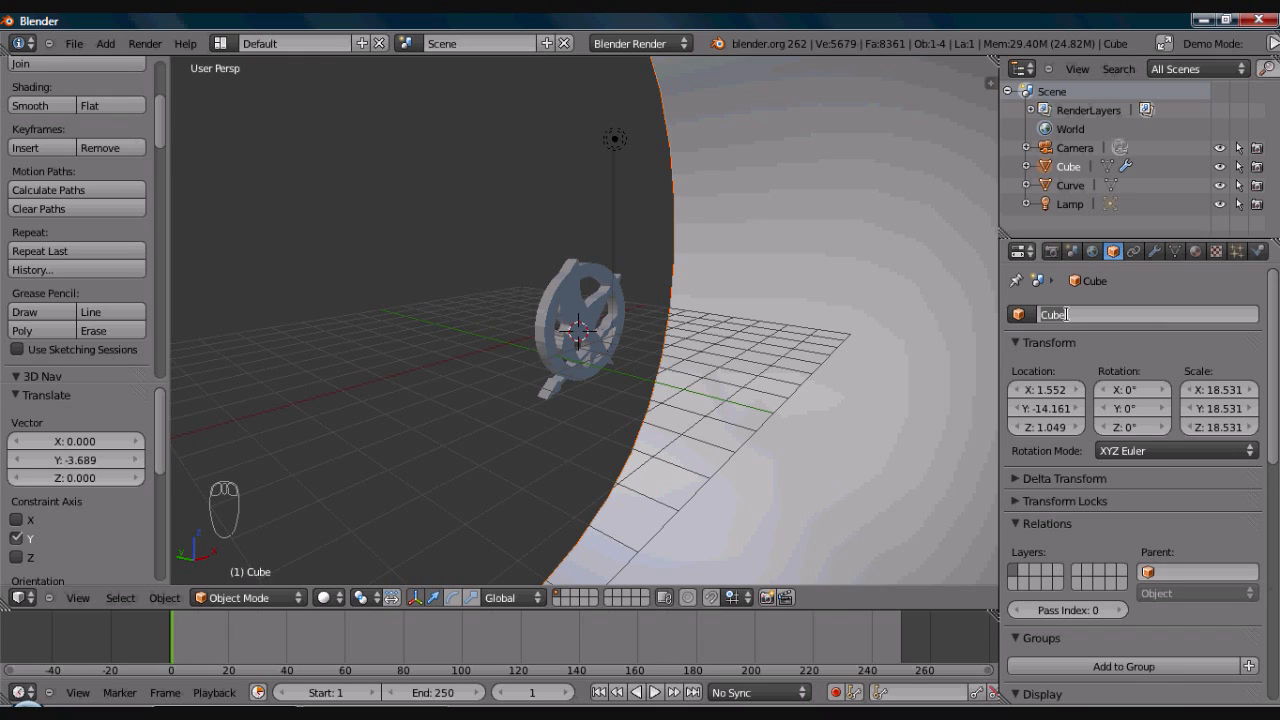
pyautogui.write('ReflectionBackdrop')
pyautogui.press('Return')
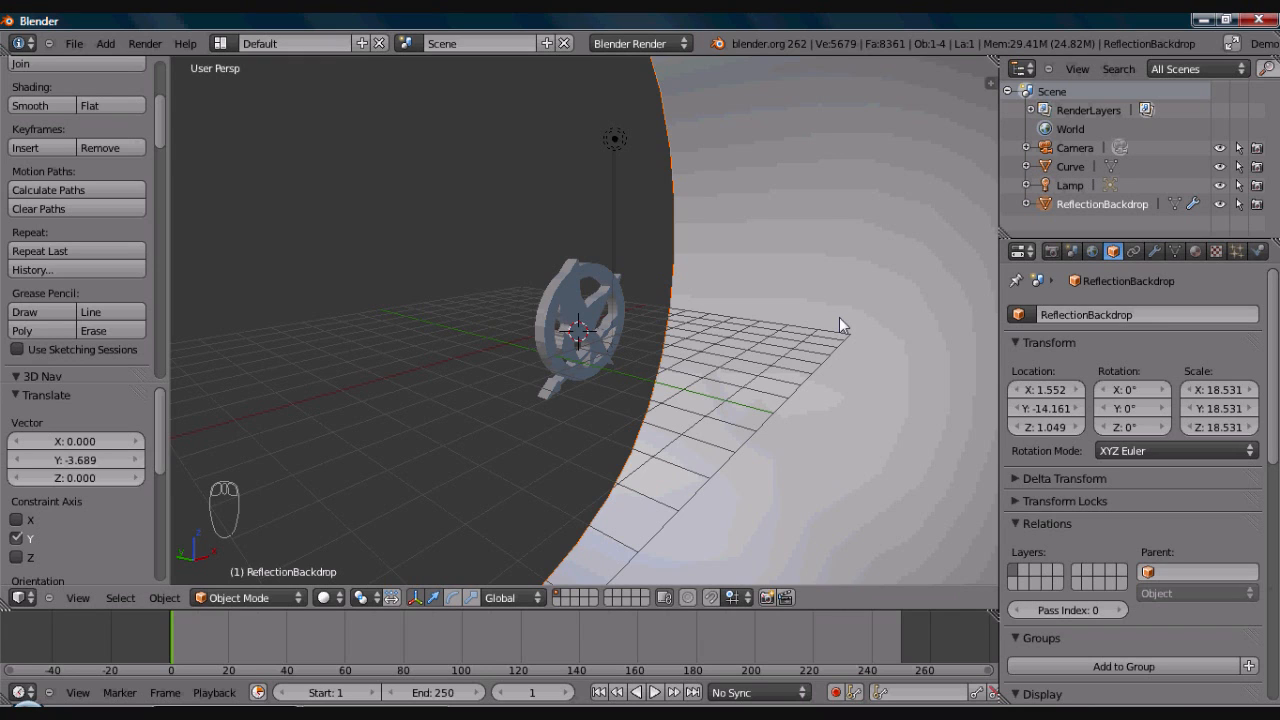
pyautogui.click(1220, 203)
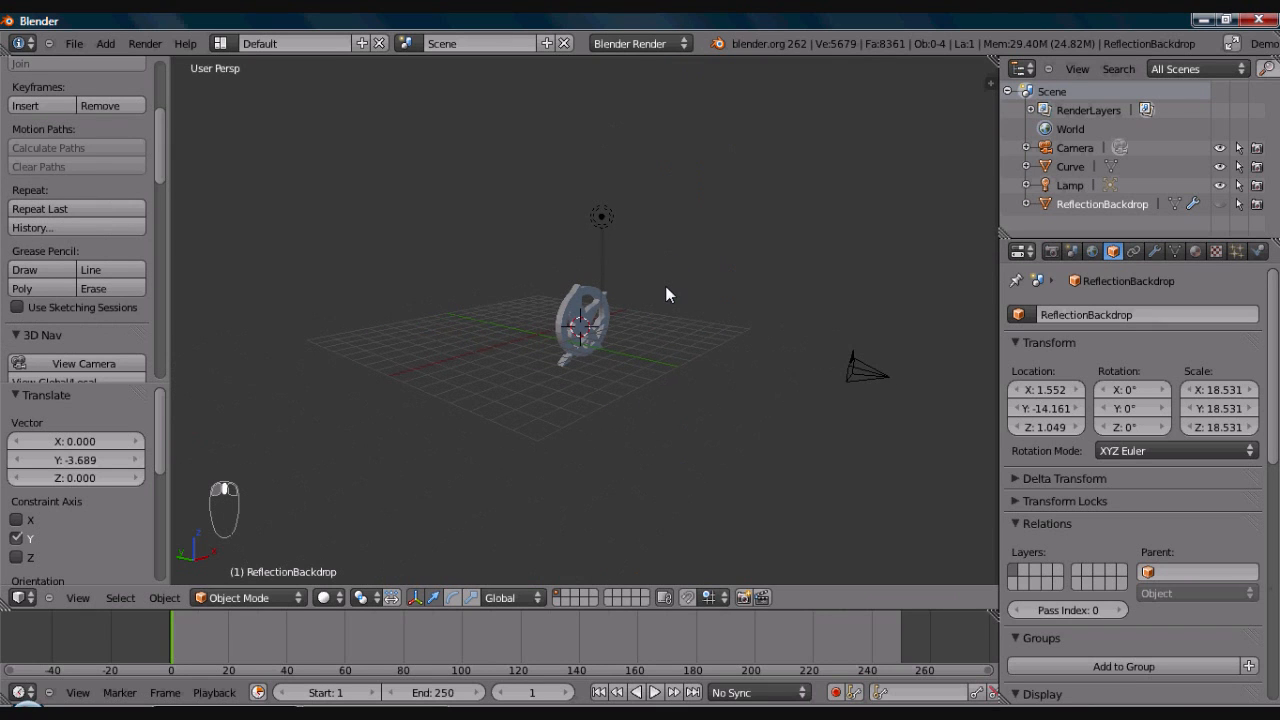
# - Rename the bird emblem object from Curve to HGLogo
pyautogui.rightClick(583, 322)
pyautogui.scroll(2, 703, 312)
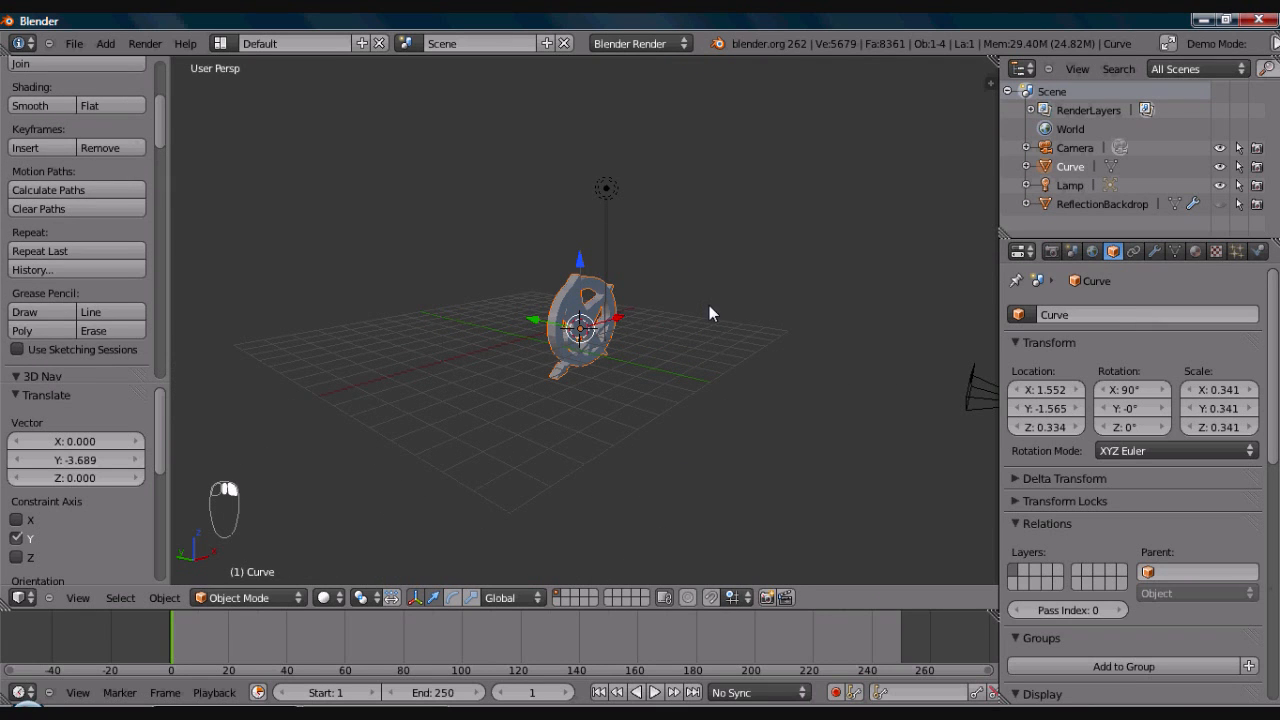
pyautogui.scroll(3, 709, 306)
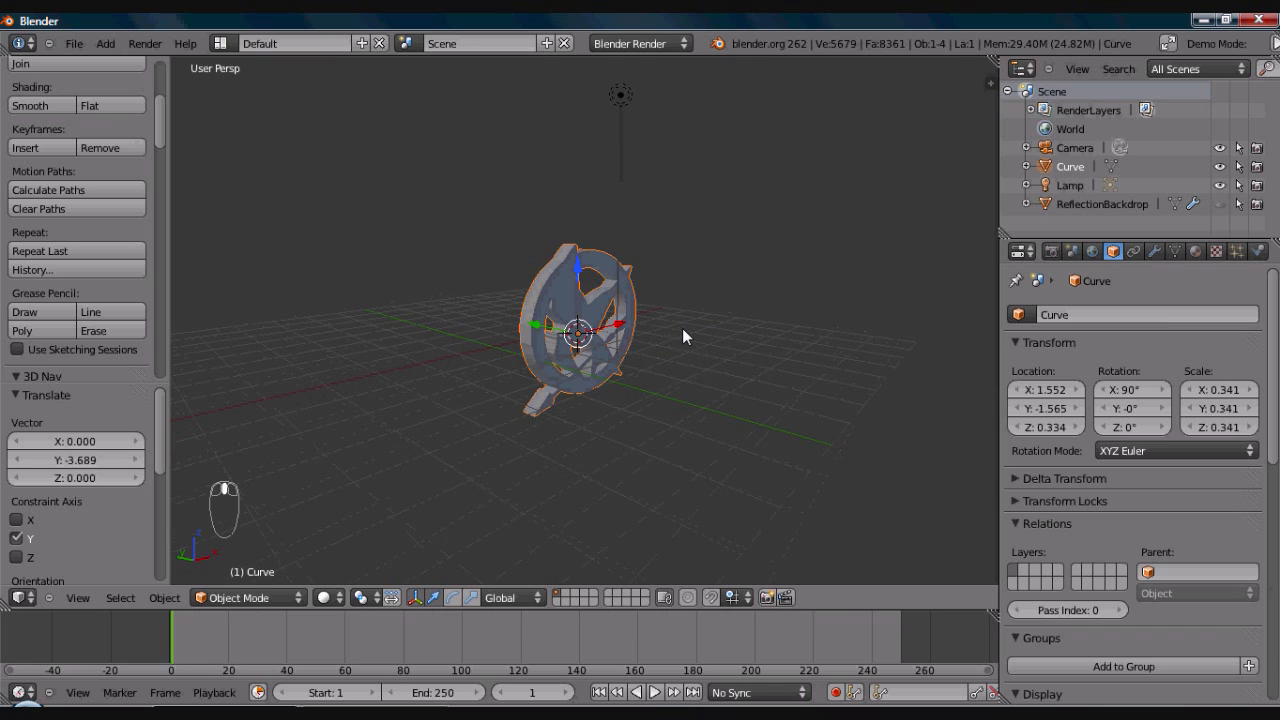
pyautogui.click(1057, 316)
pyautogui.write('HG')
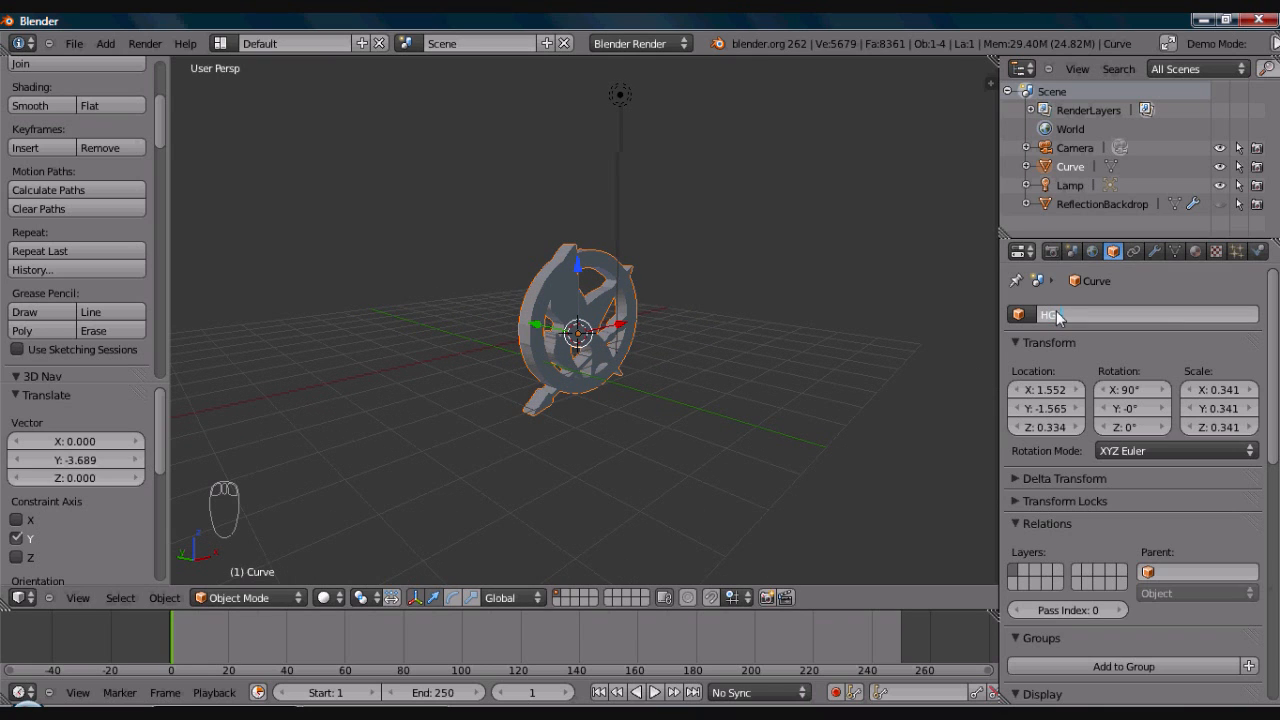
pyautogui.write('Logo')
pyautogui.press('Return')
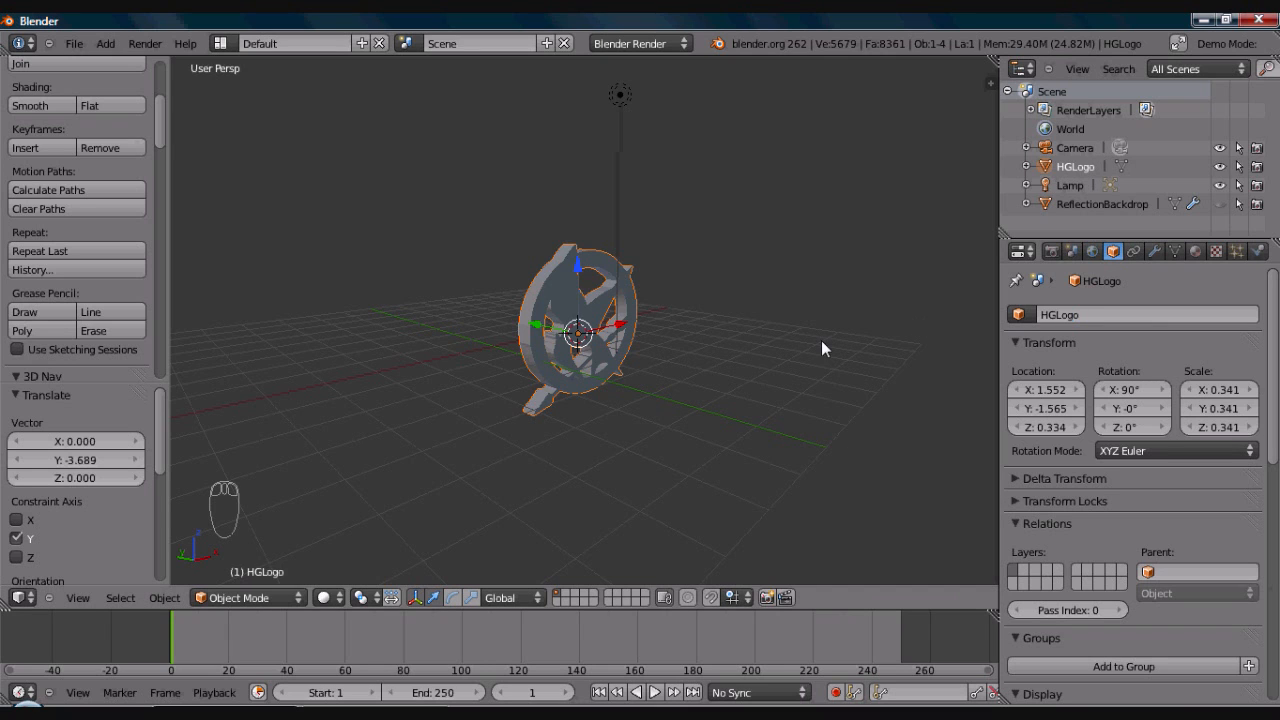
# - Rotate HGLogo by about 31.7° around the global Z axis from the front view
pyautogui.moveTo(620, 331); pyautogui.dragTo(647, 334, button='middle')
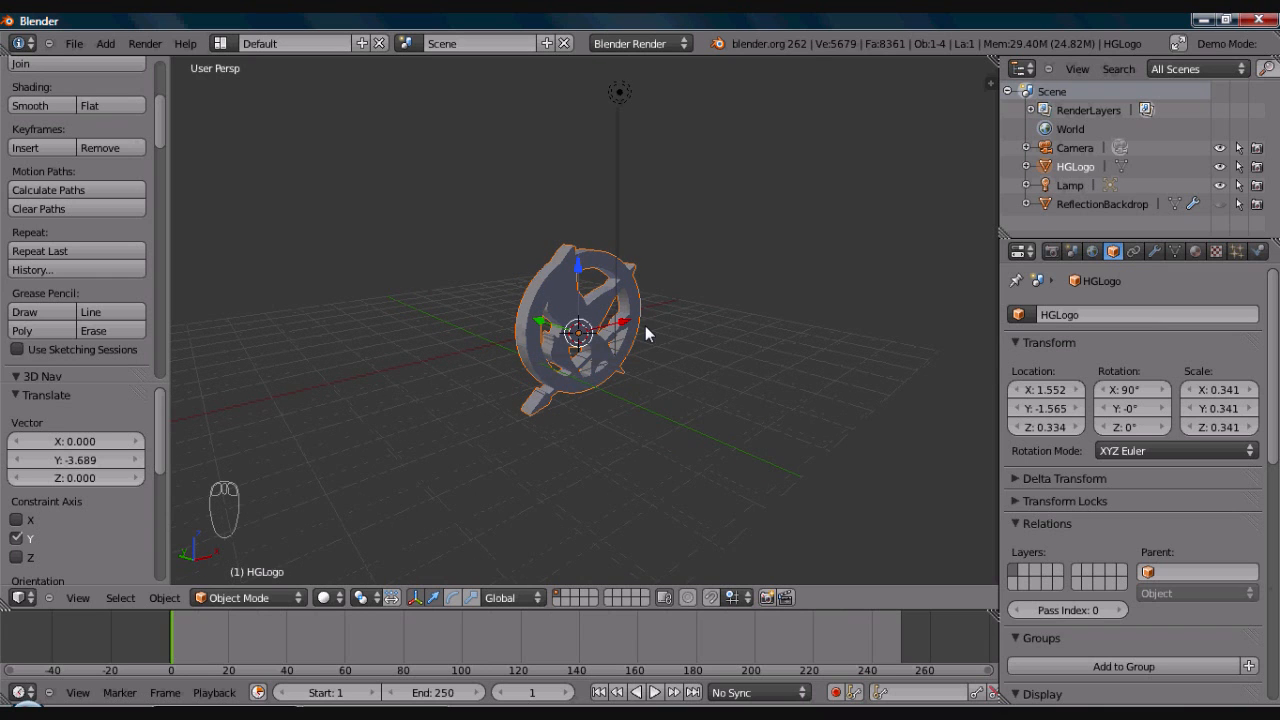
pyautogui.scroll(3, 647, 355)
pyautogui.moveTo(619, 347); pyautogui.dragTo(606, 340, button='middle')
pyautogui.scroll(-1, 606, 340)
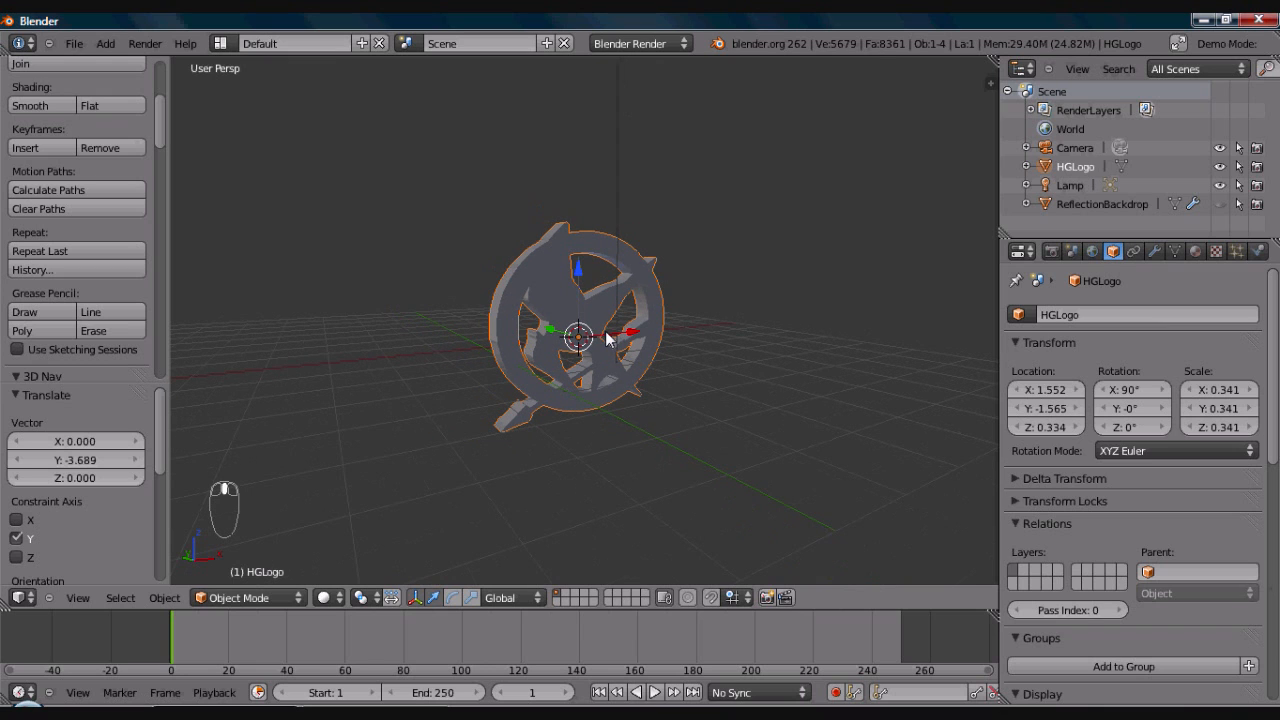
pyautogui.moveTo(730, 370); pyautogui.dragTo(665, 369, button='middle')
pyautogui.press('KP_1')
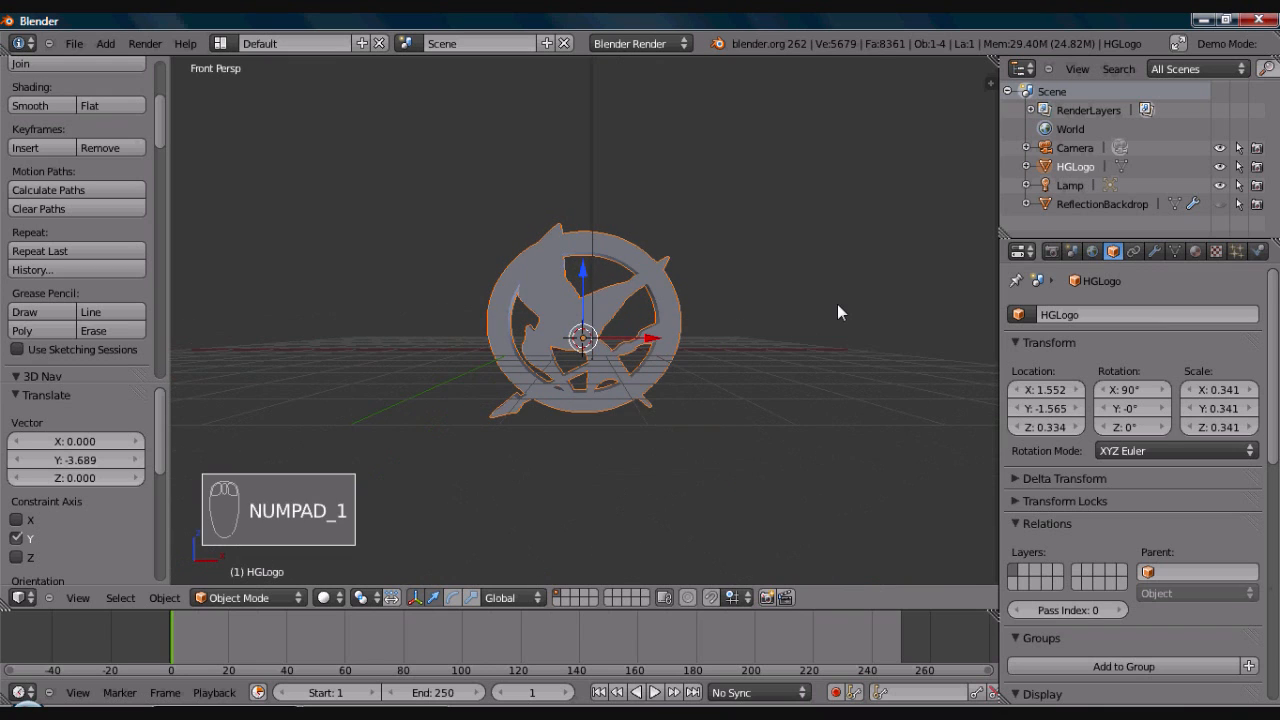
pyautogui.press('r')
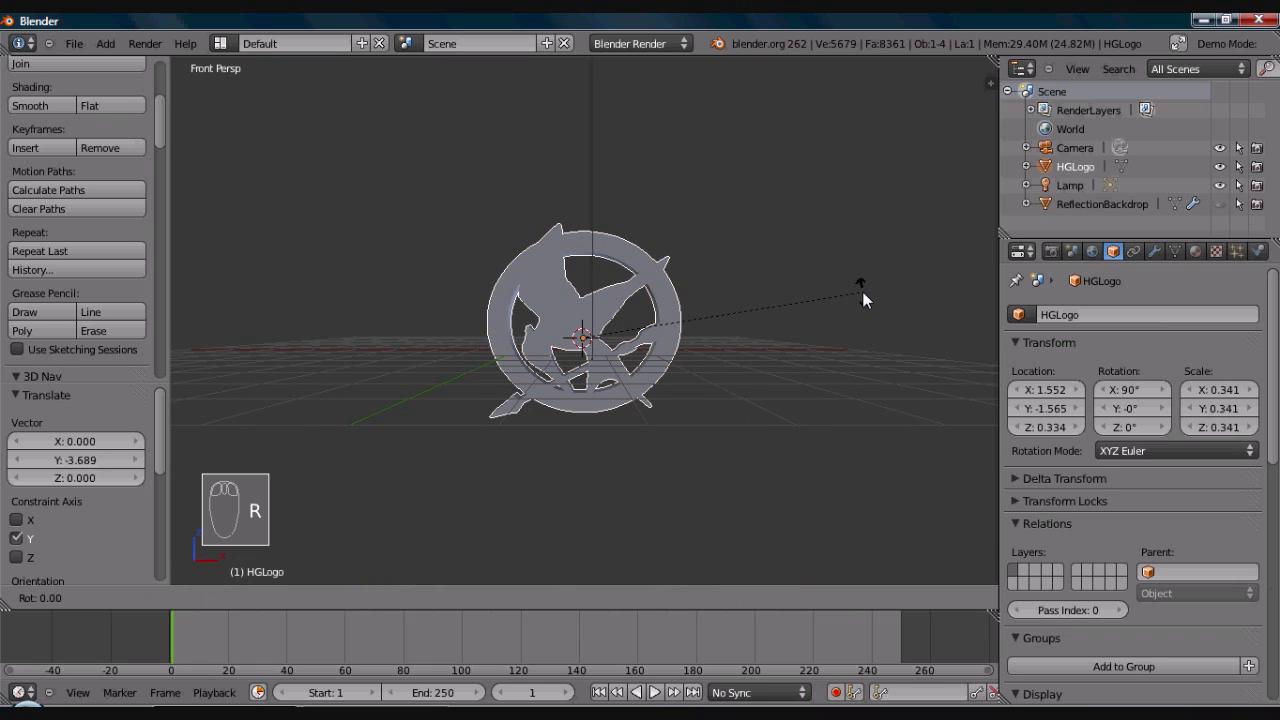
pyautogui.press('z')
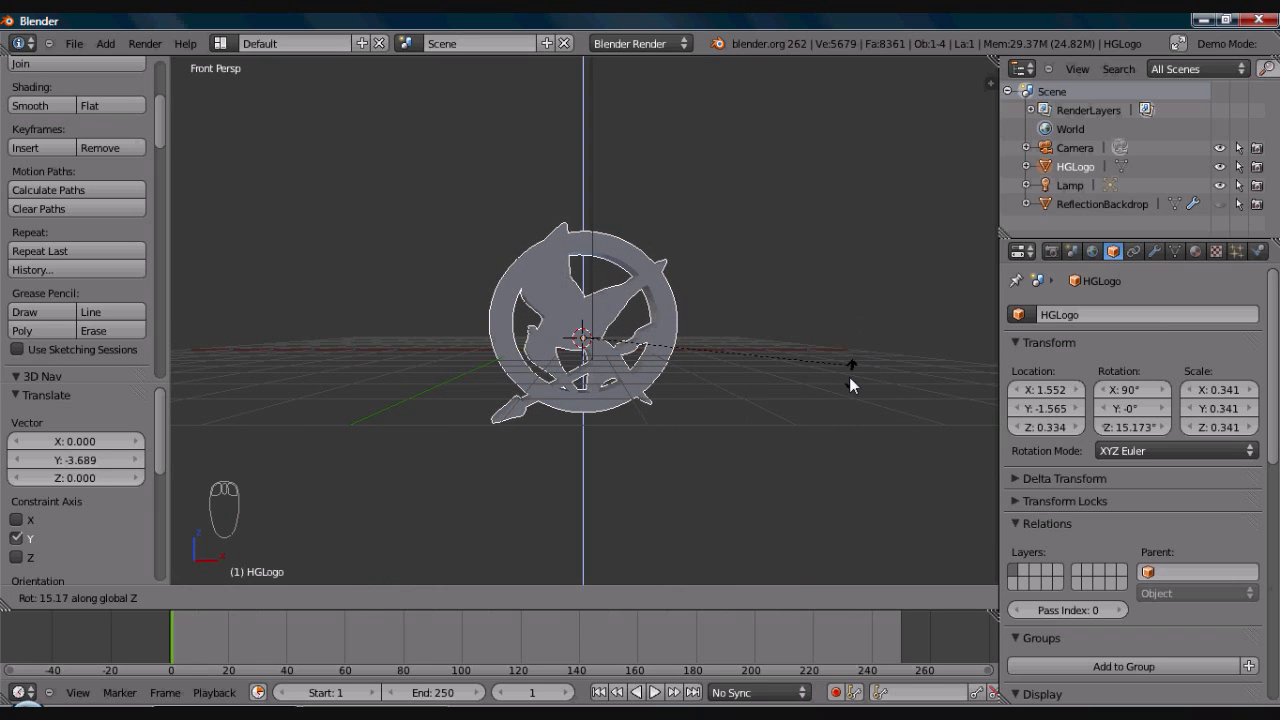
pyautogui.click(831, 434)
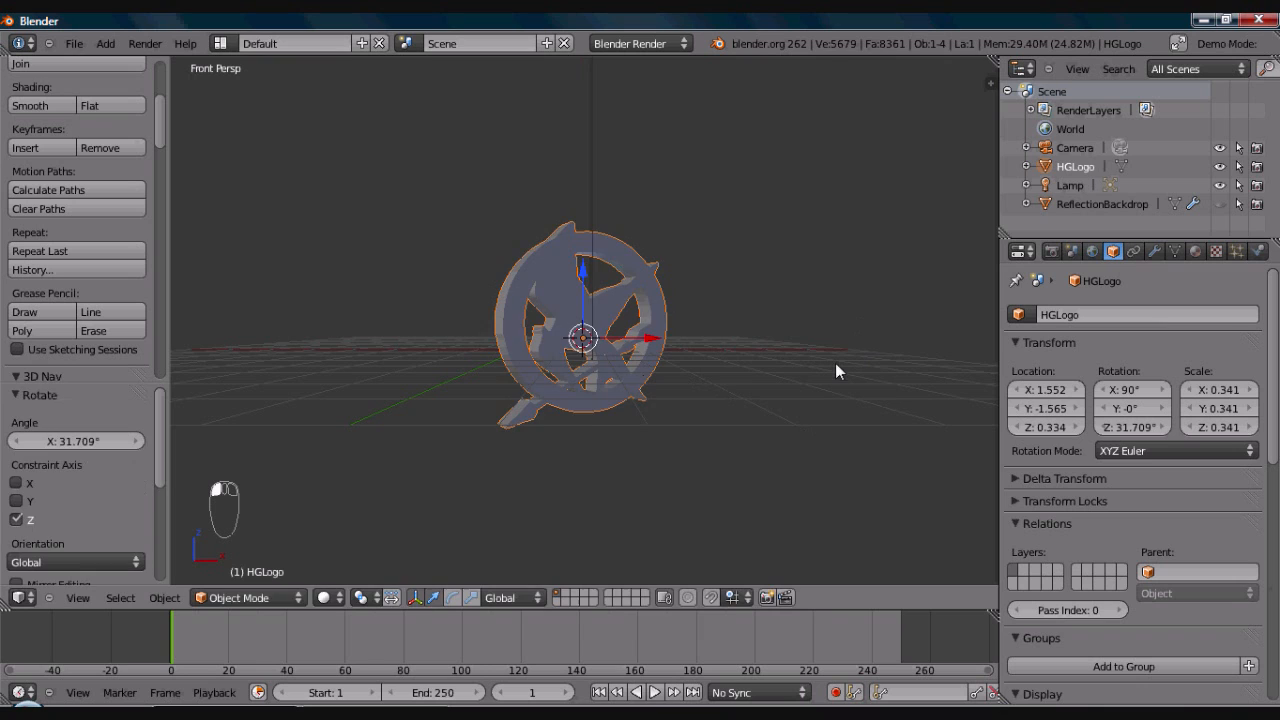
# - Rotate HGLogo by about -11.5° around the global X axis and render the current frame to examine the tilted emblem
pyautogui.press('r')
pyautogui.press('x')
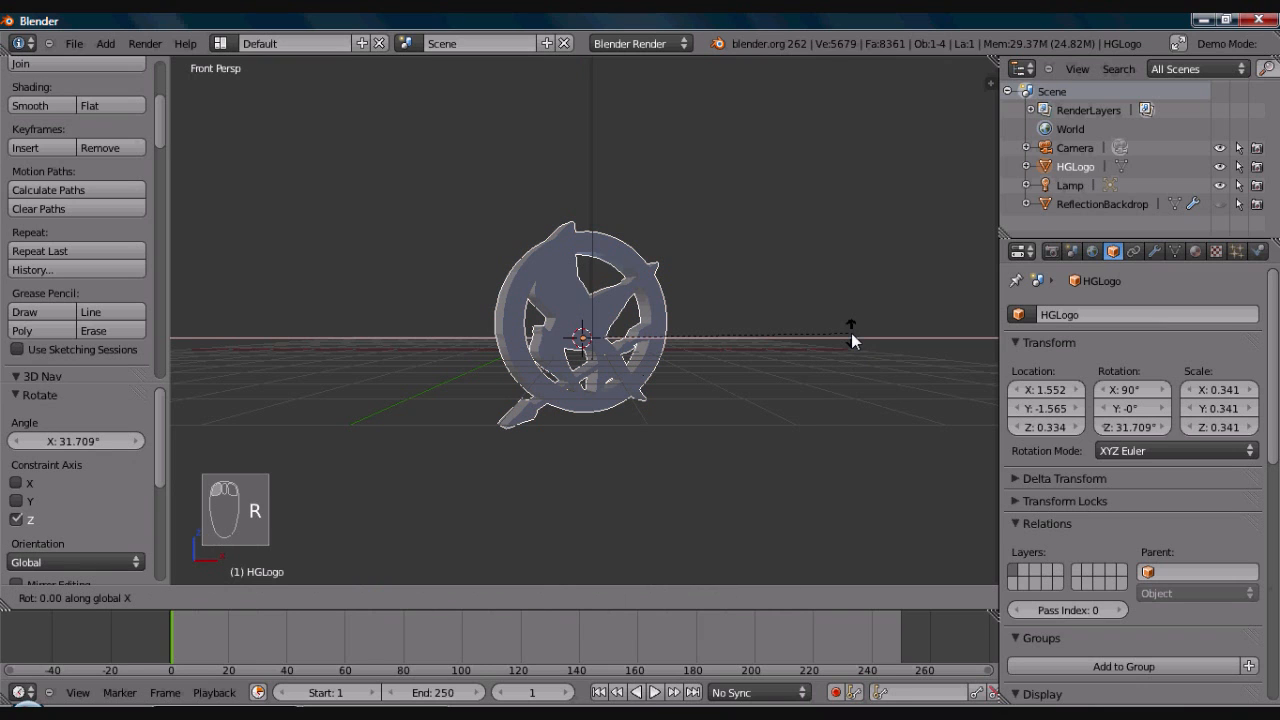
pyautogui.click(844, 281)
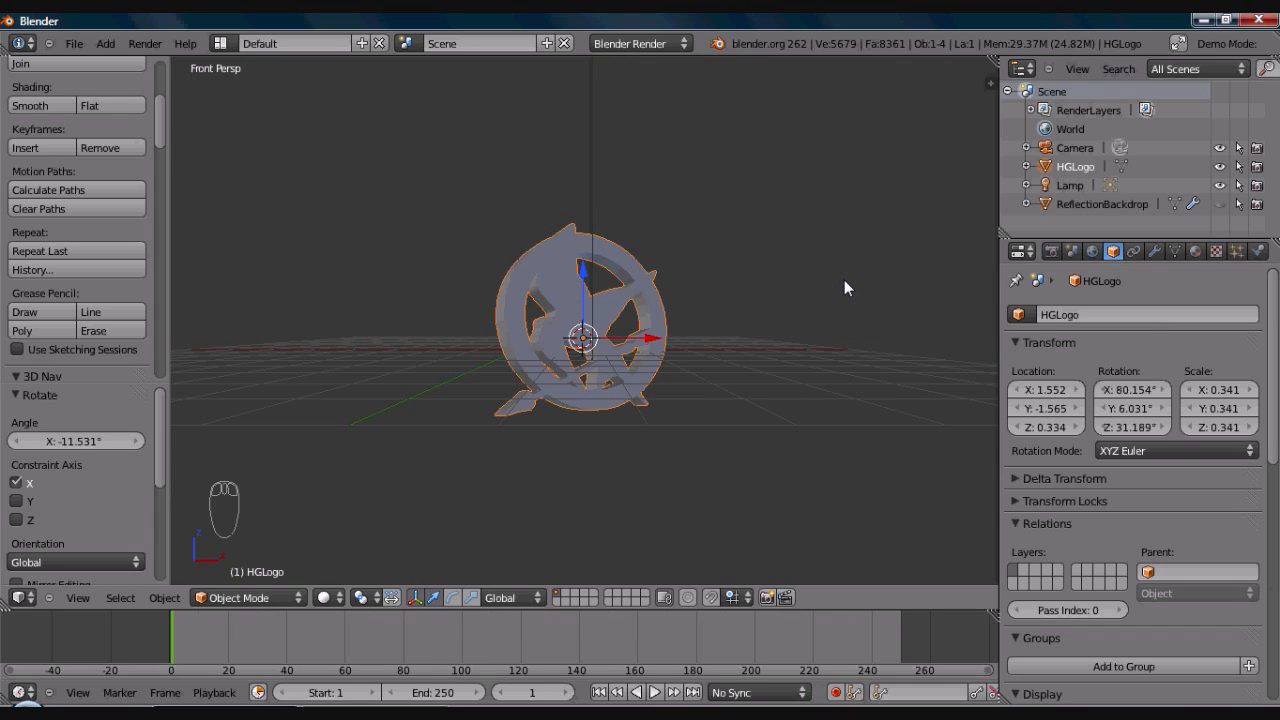
pyautogui.press('F12')
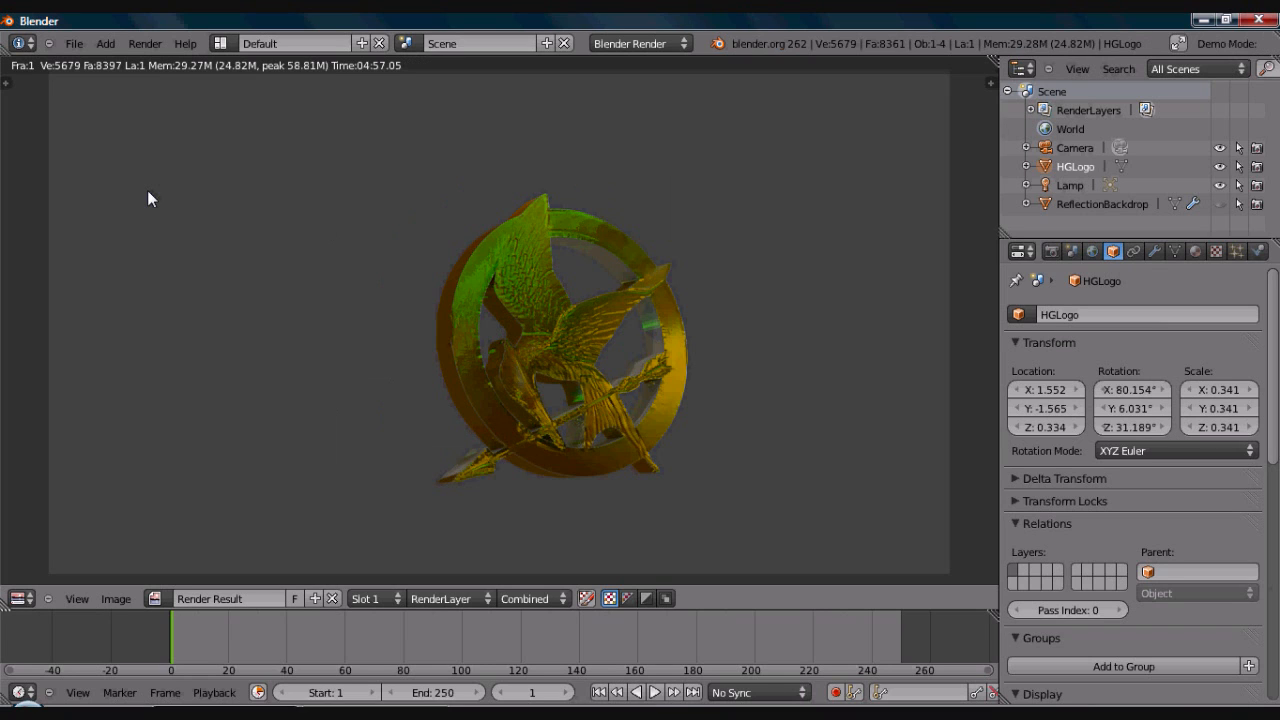
pyautogui.press('F11')
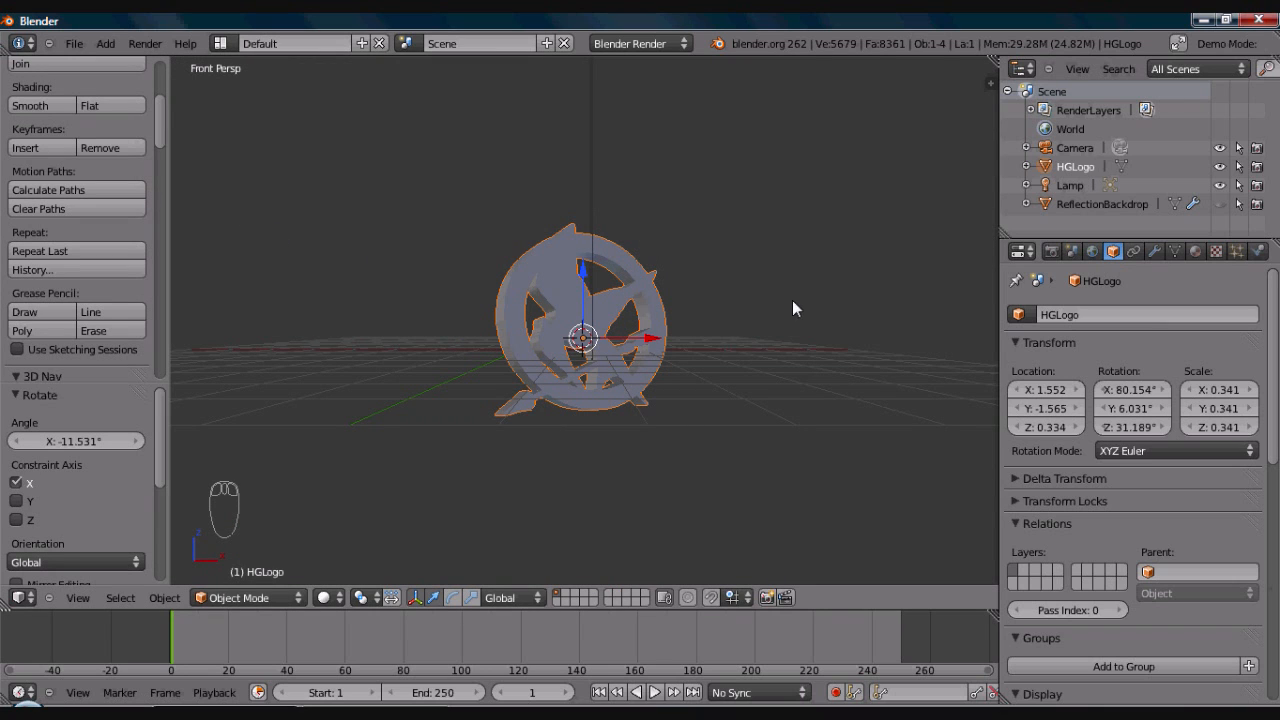
# - Set the world's horizon color to black
pyautogui.click(1095, 252)
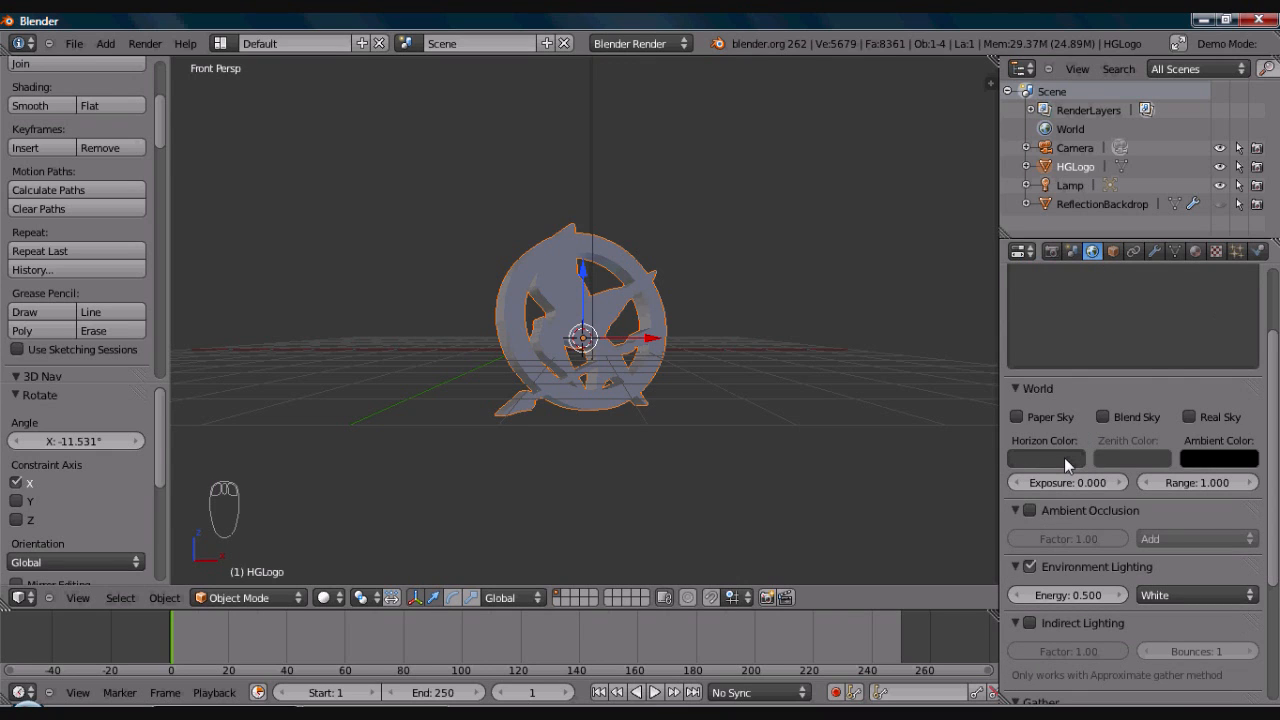
pyautogui.click(1064, 457)
pyautogui.click(1137, 452)
pyautogui.moveTo(1165, 329); pyautogui.dragTo(1169, 343)
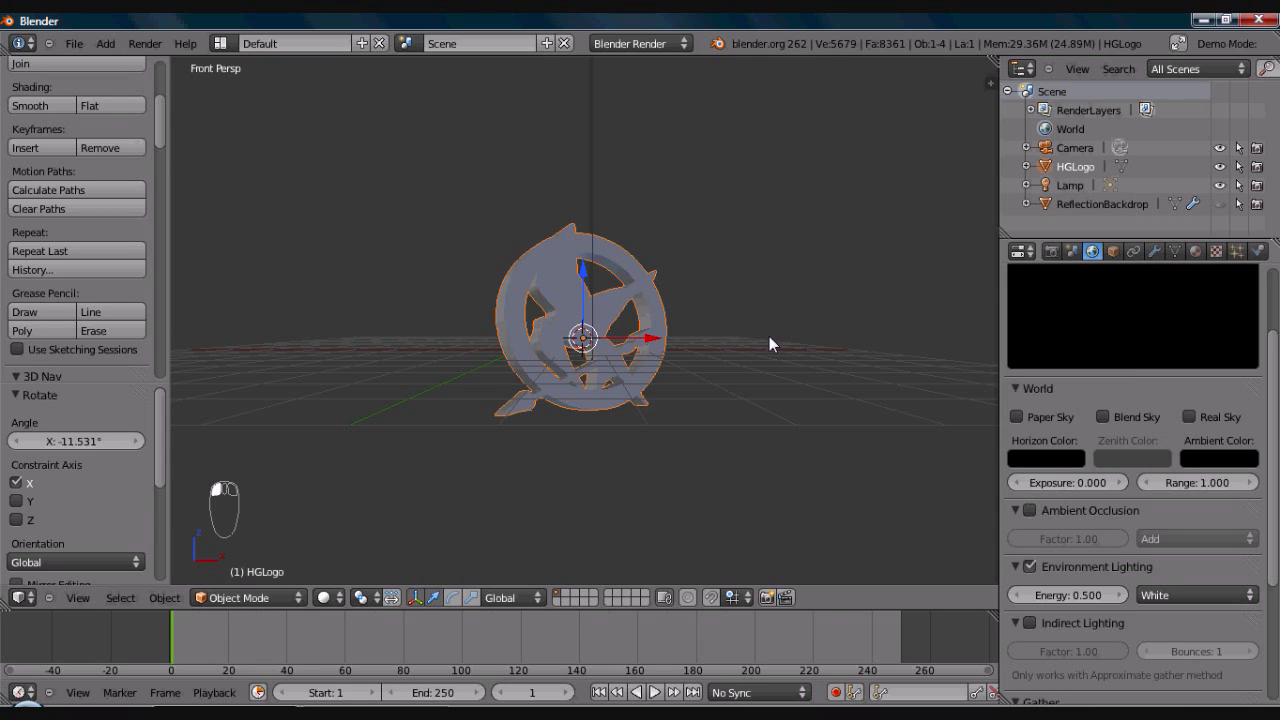
pyautogui.moveTo(770, 336); pyautogui.dragTo(589, 242, button='middle')
pyautogui.scroll(-4, 589, 242)
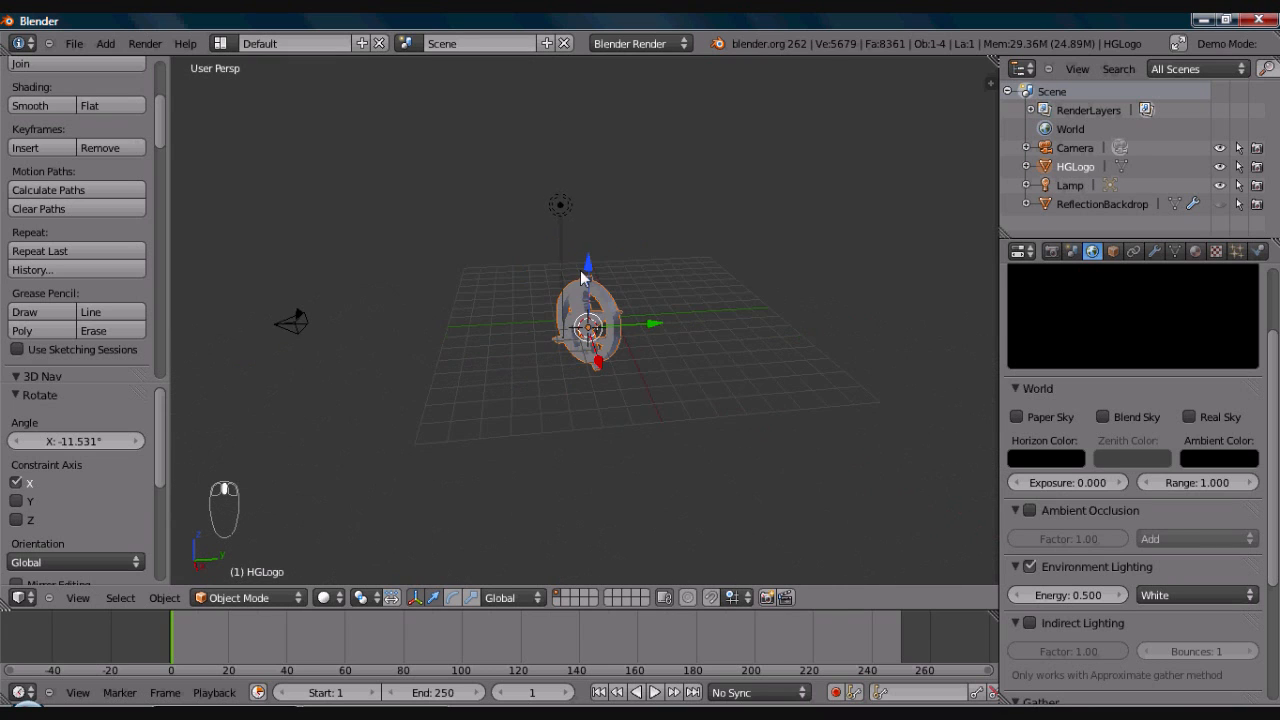
pyautogui.moveTo(569, 272); pyautogui.dragTo(628, 267, button='middle')
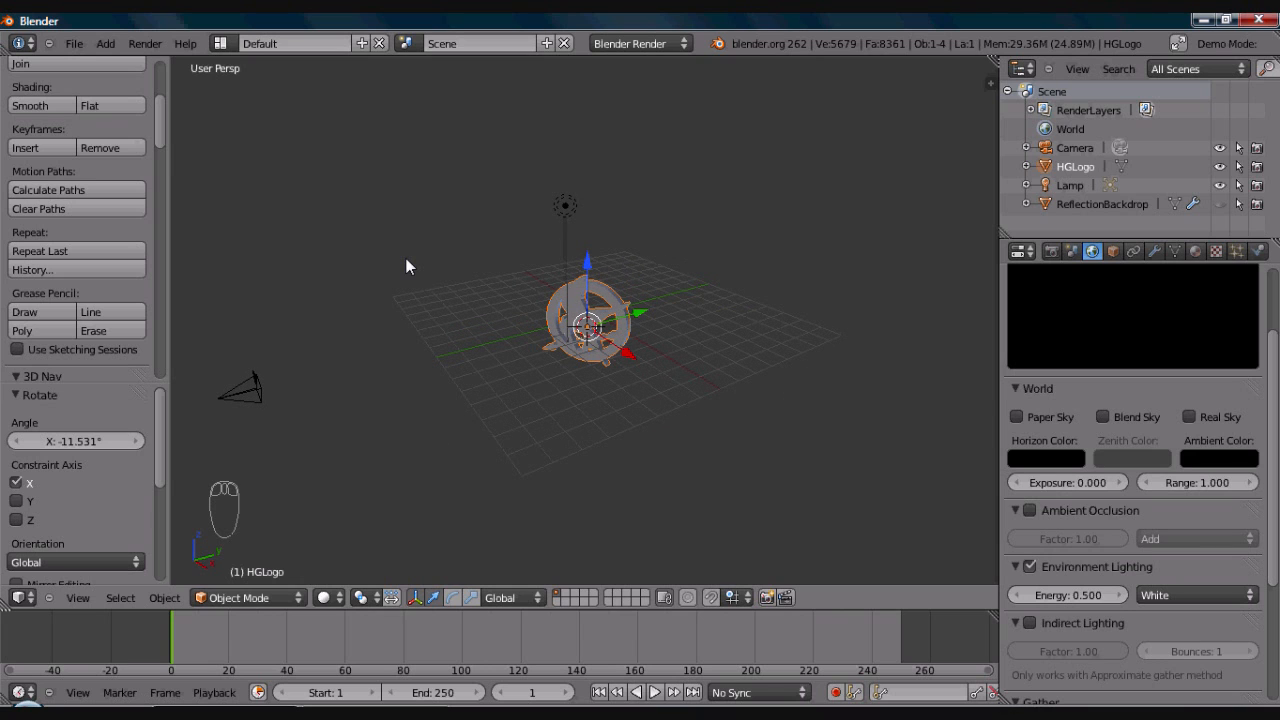
# - Save the scene as HGTutorial1.blend in the C:\ClientProjects\HGTut folder
pyautogui.hotkey('ctrl', 's')
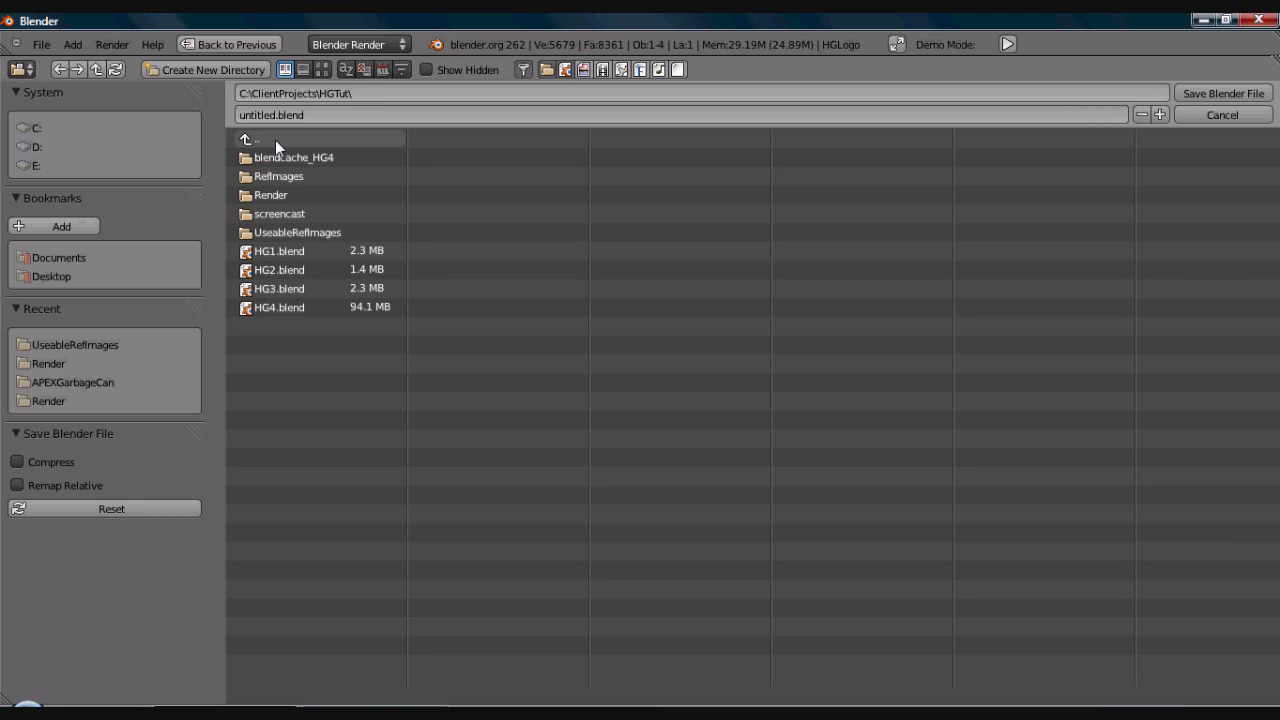
pyautogui.click(275, 115)
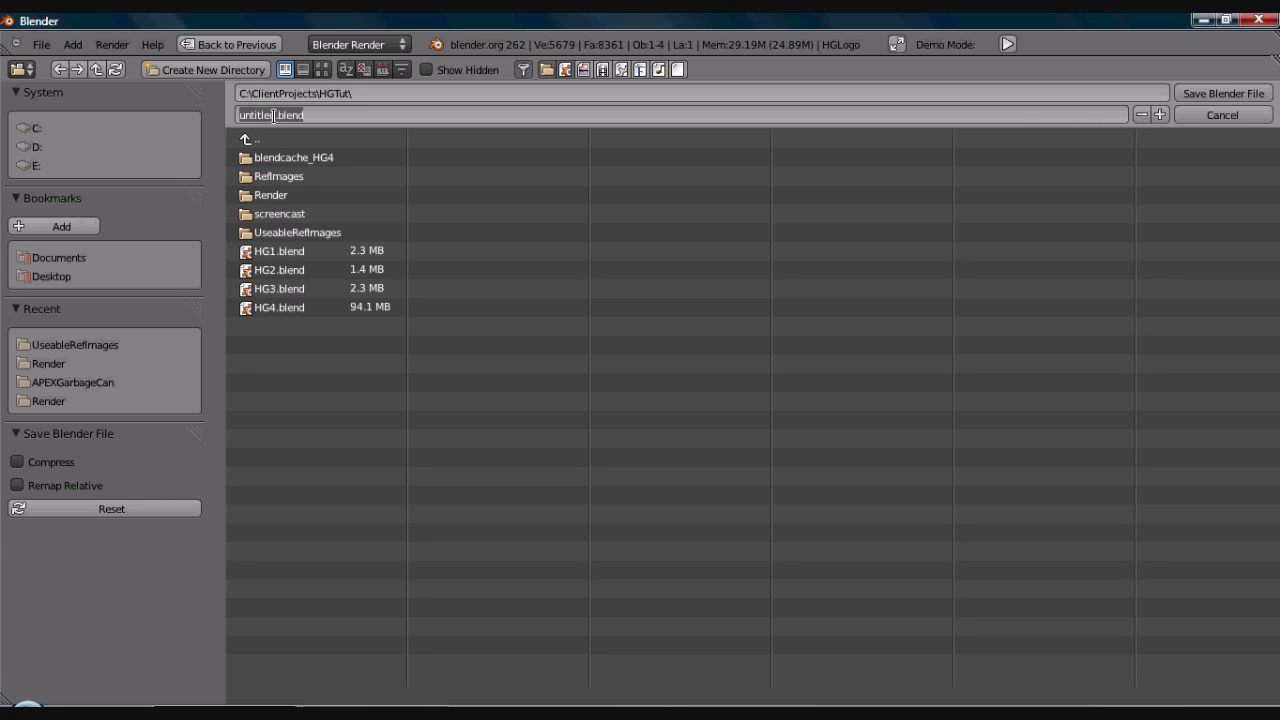
pyautogui.write('HG')
pyautogui.write('Tutorial1')
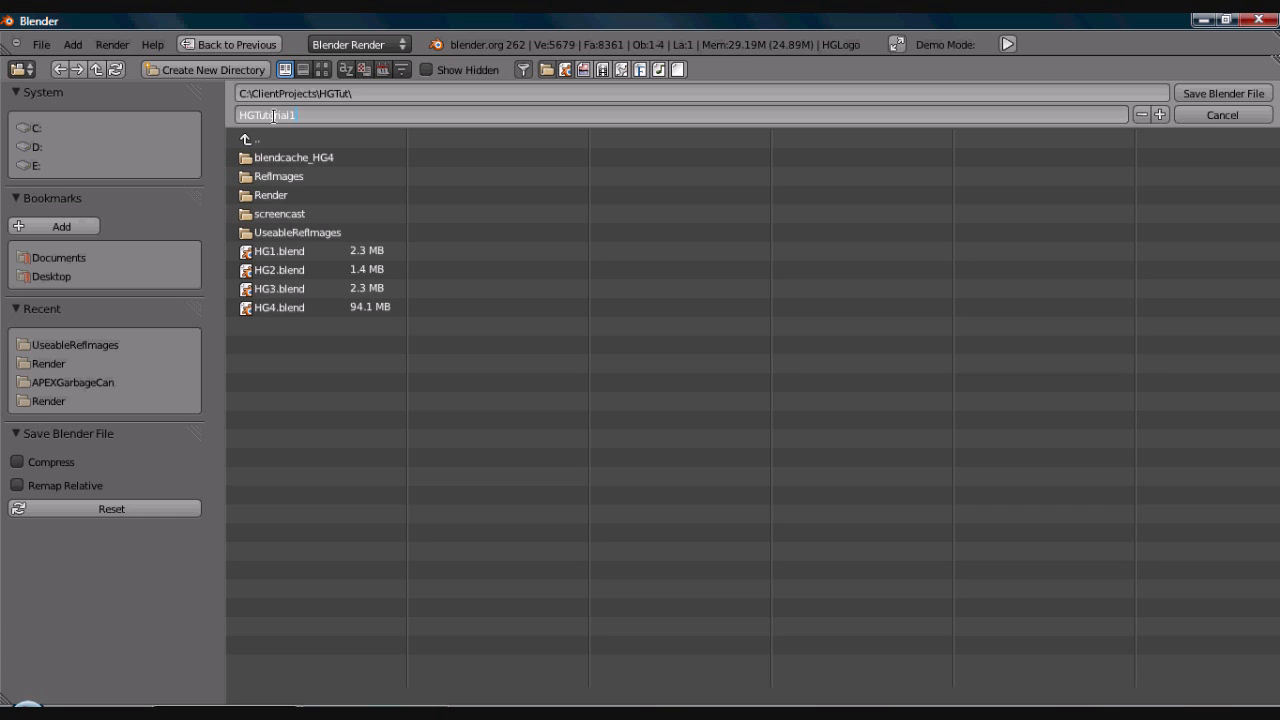
pyautogui.press('Return')
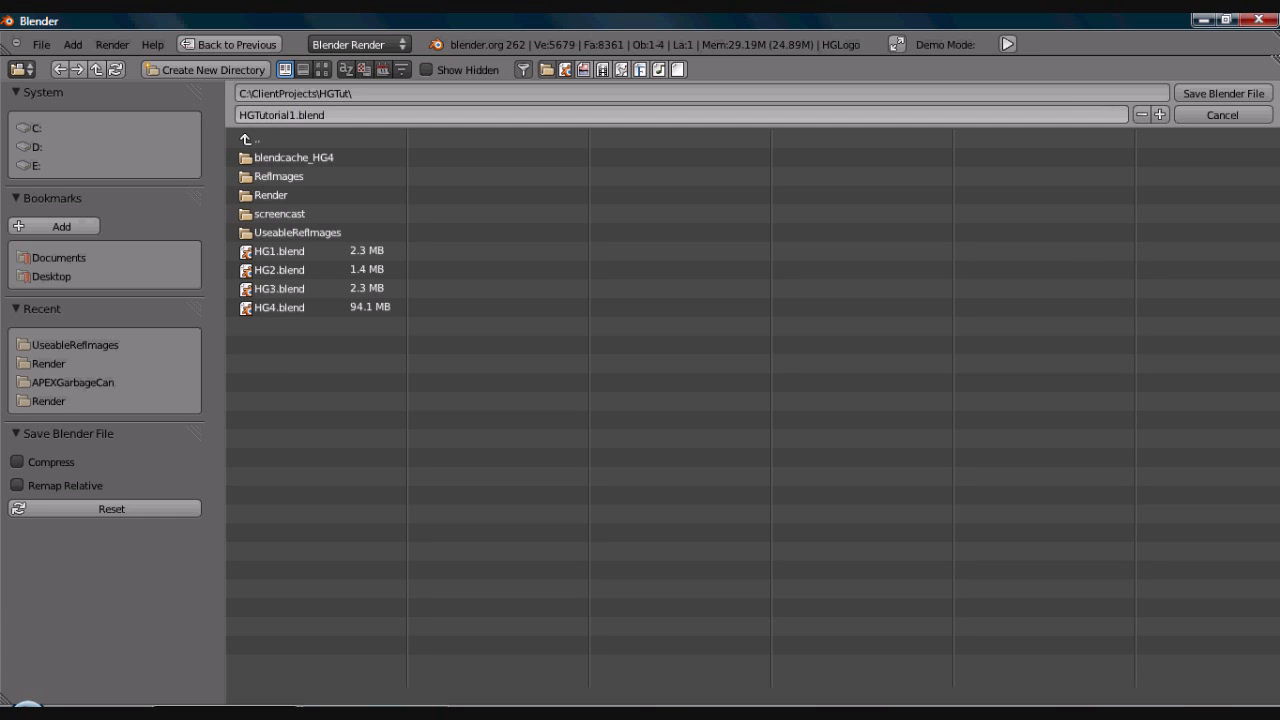
pyautogui.press('Return')
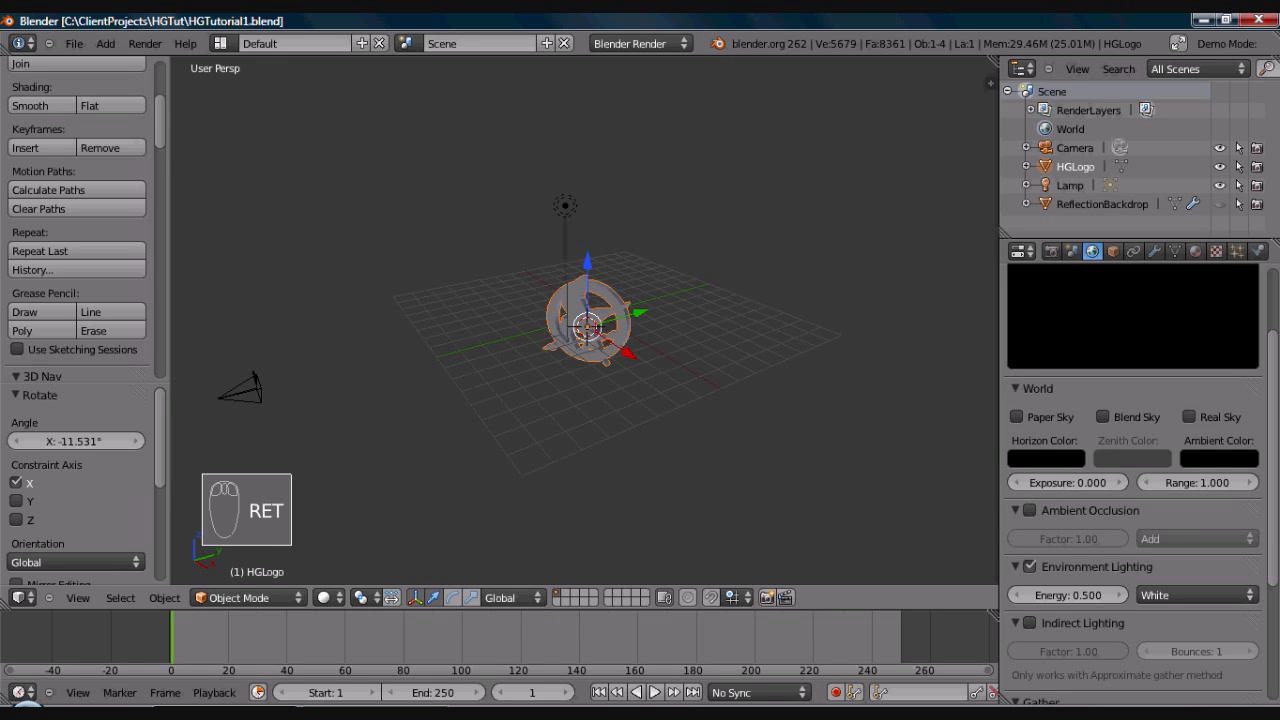